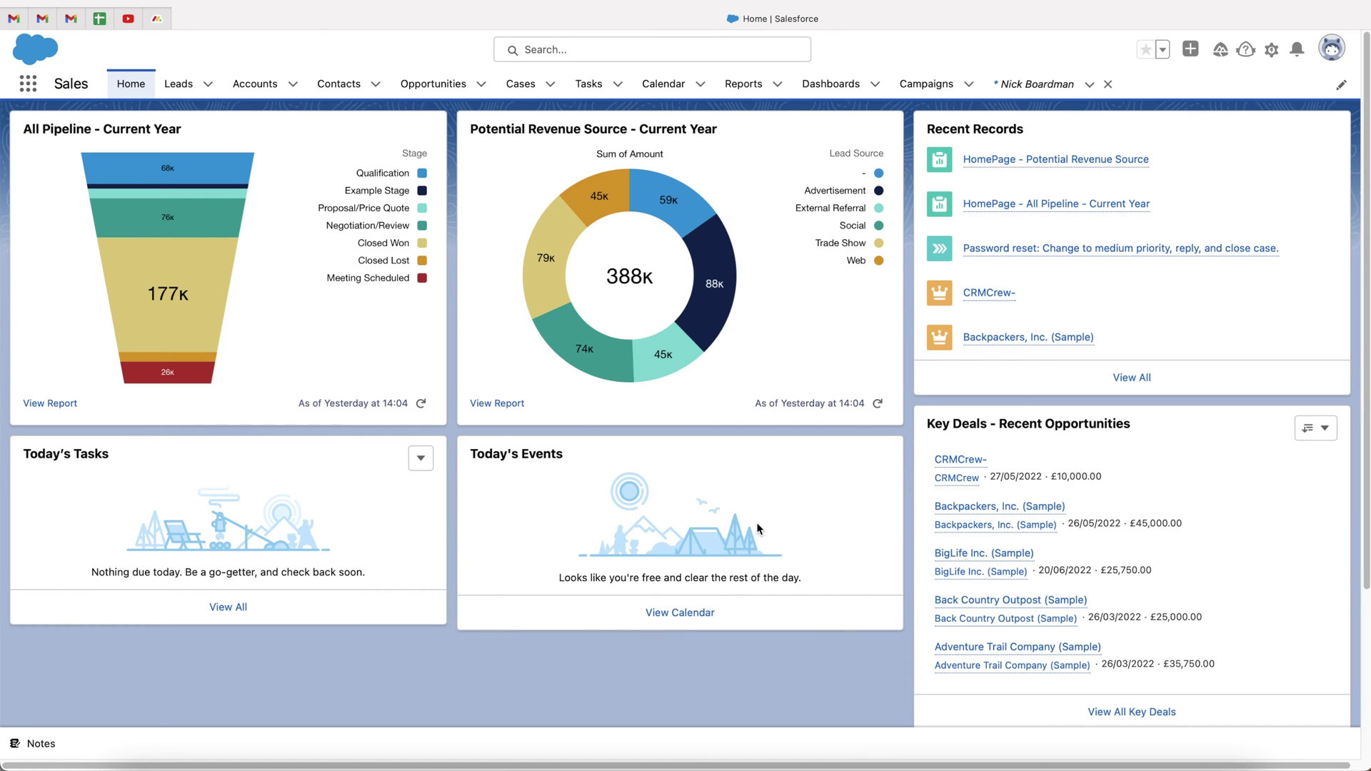
# Open the File Upload Issue case from the Cases list and view its details
pyautogui.click(527, 86)
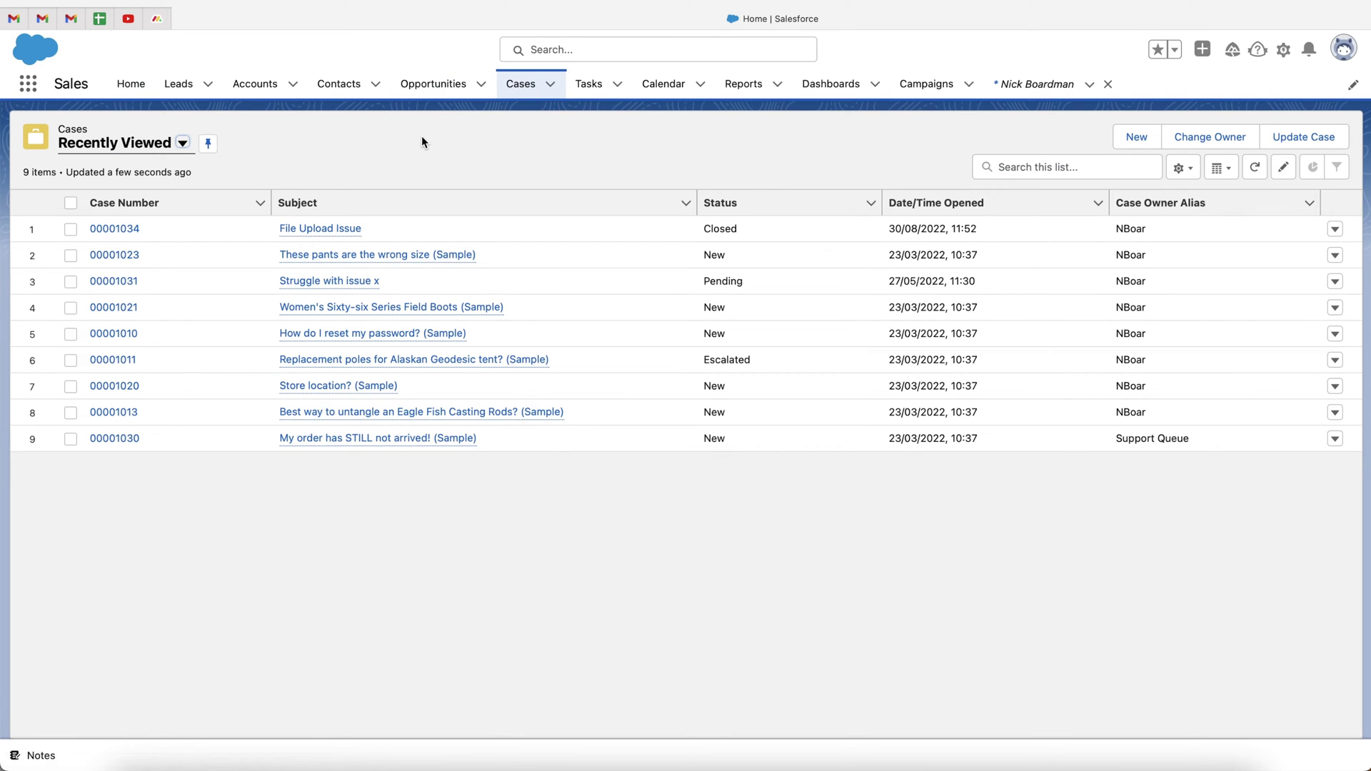
pyautogui.click(316, 229)
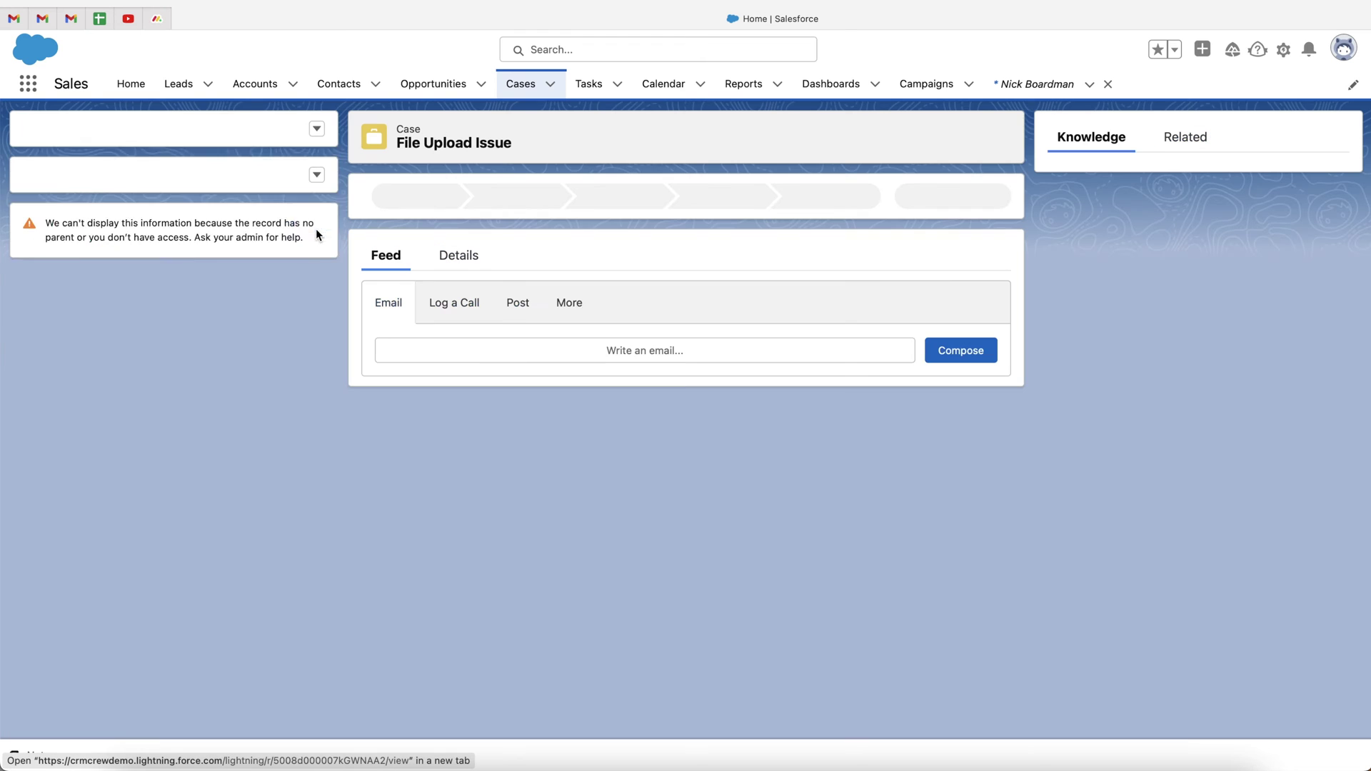
pyautogui.click(467, 292)
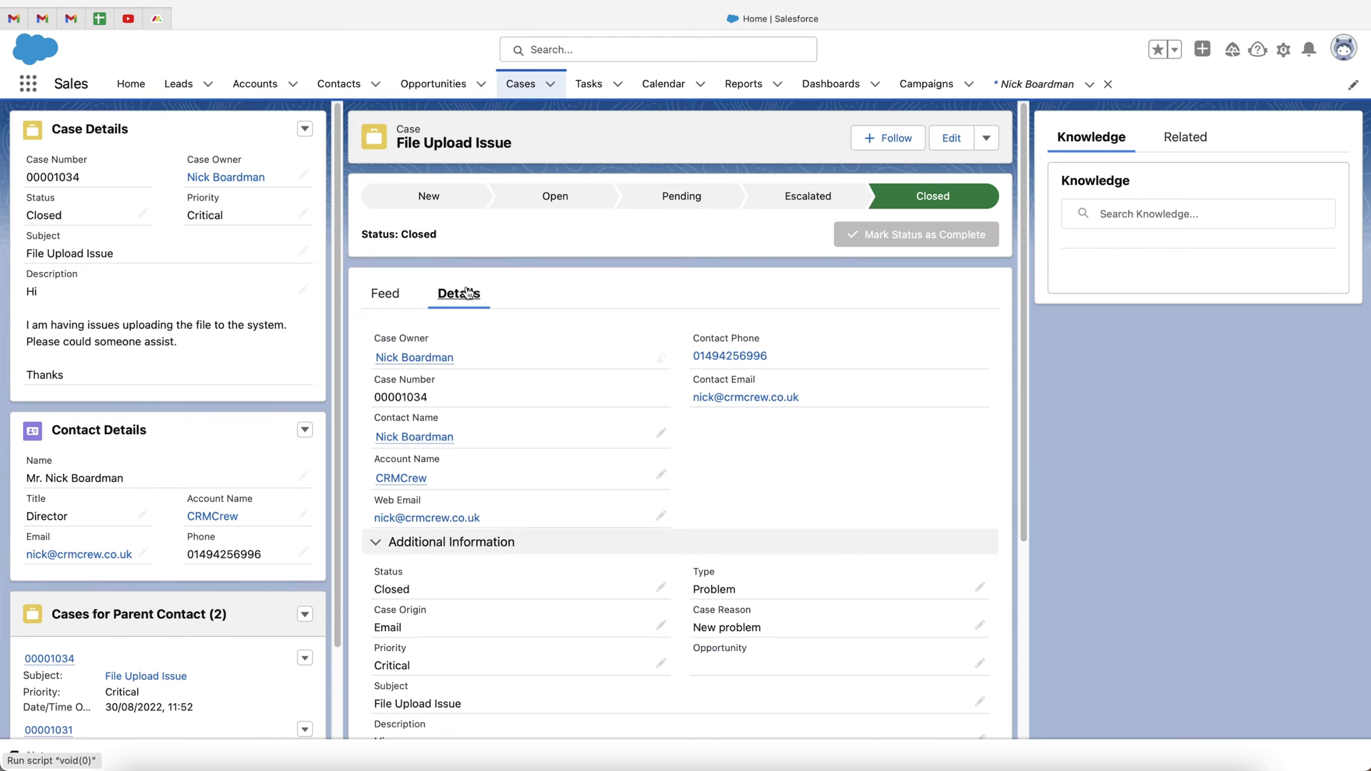
pyautogui.scroll(-3, 580, 434)
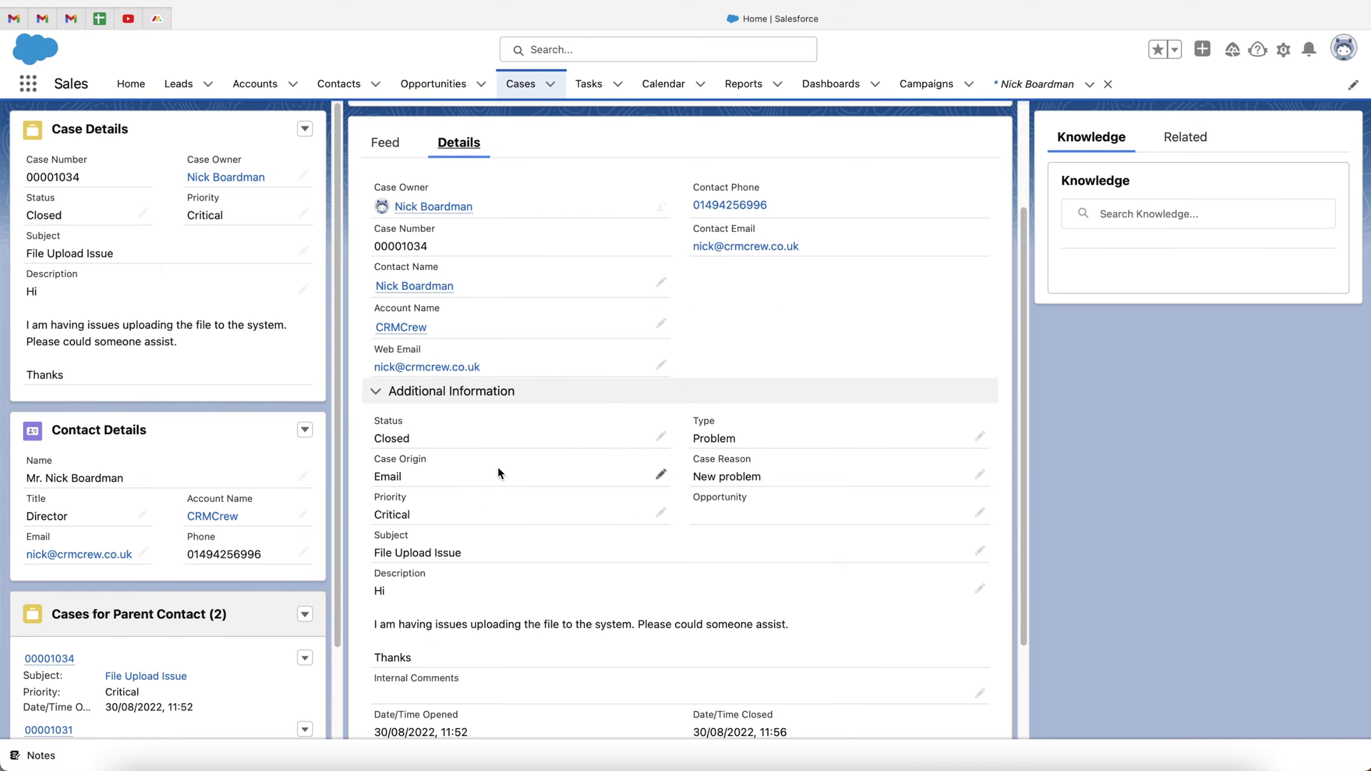
pyautogui.scroll(-1, 498, 467)
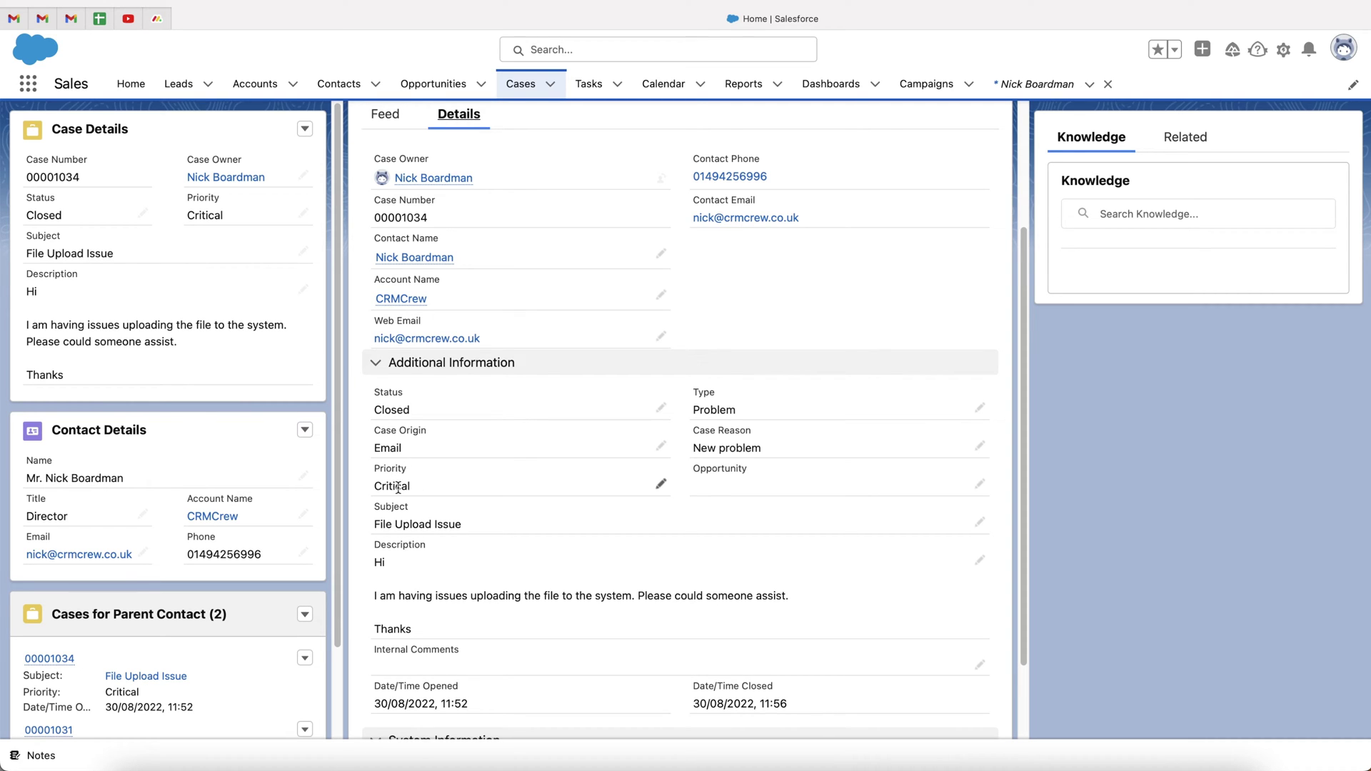
# Inline-edit the case's Priority, keep it at Critical, and save the record
pyautogui.click(662, 486)
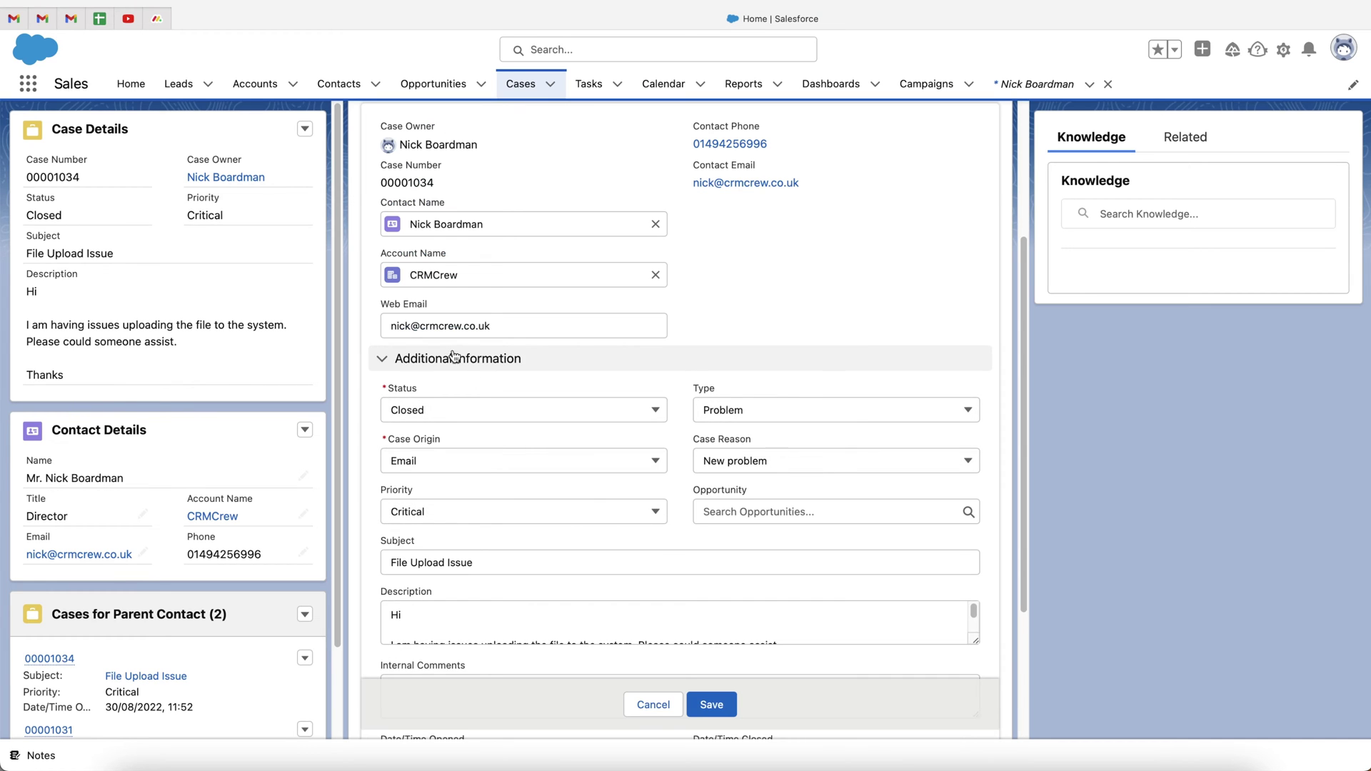
pyautogui.scroll(-1, 445, 464)
pyautogui.click(424, 481)
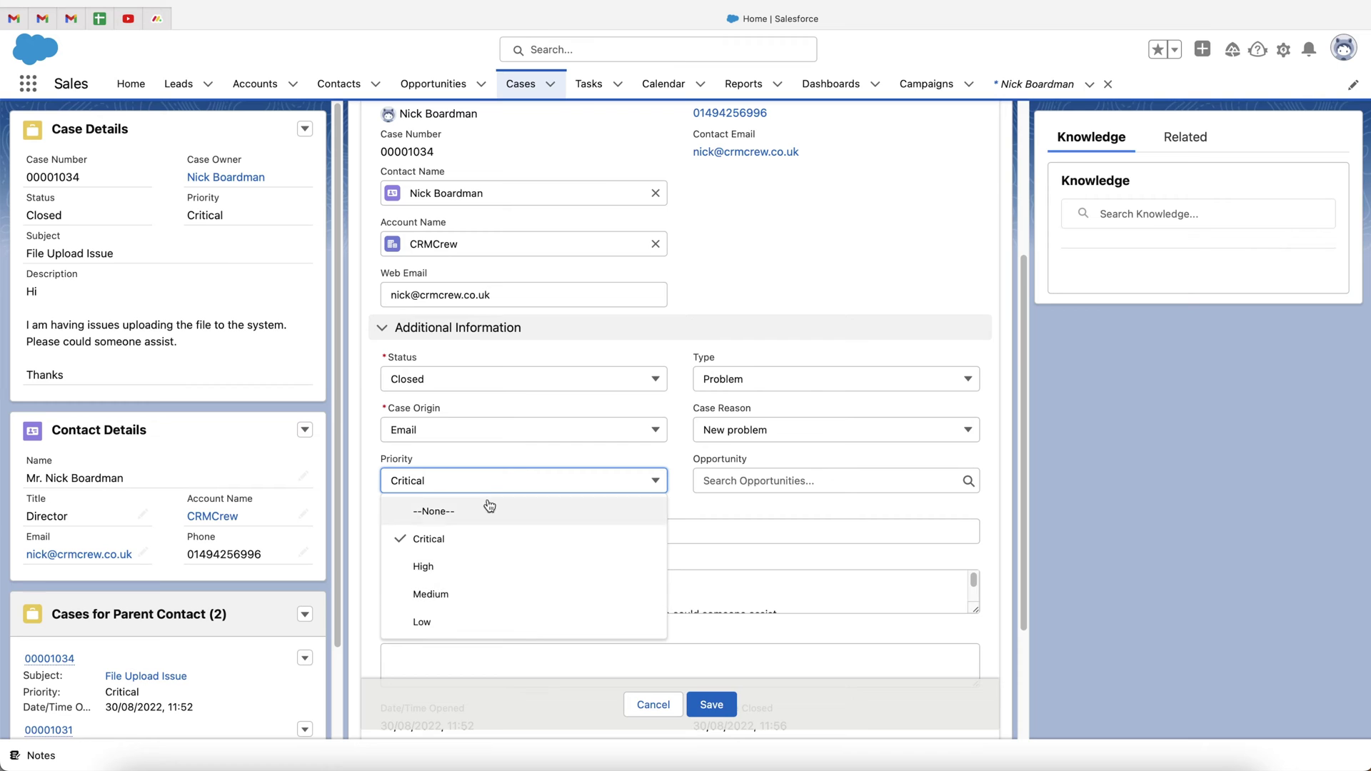
pyautogui.click(359, 459)
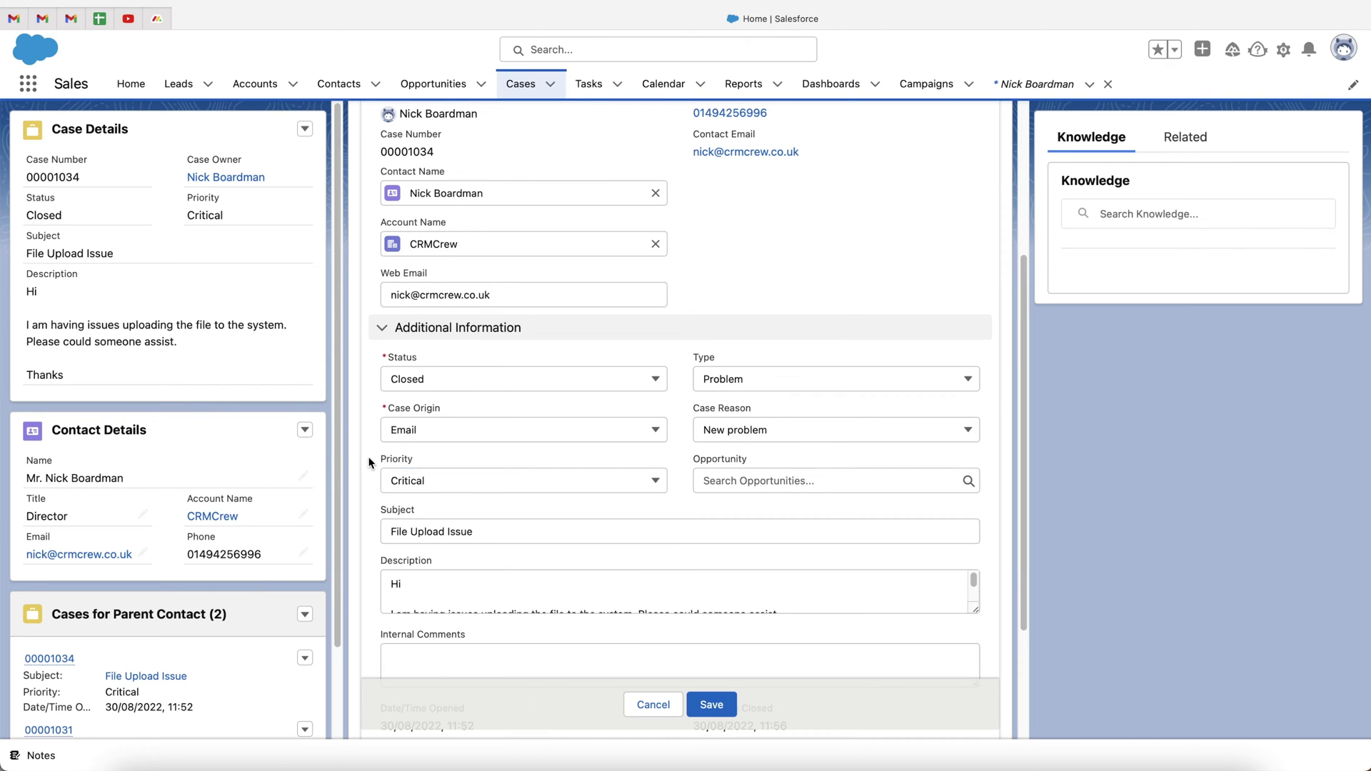
pyautogui.click(711, 705)
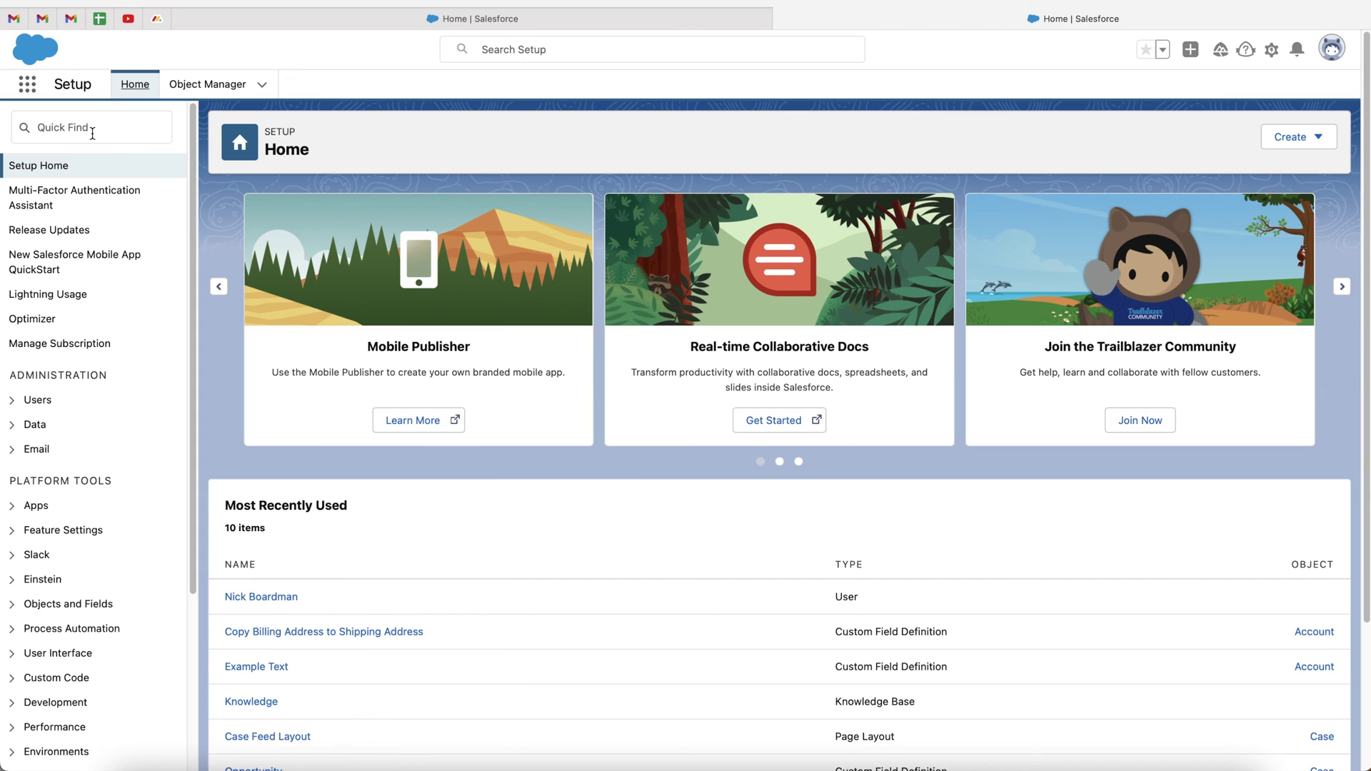
# Find 'Flows' in Setup Quick Find and open the Flows page
pyautogui.click(92, 133)
pyautogui.write('Flows')
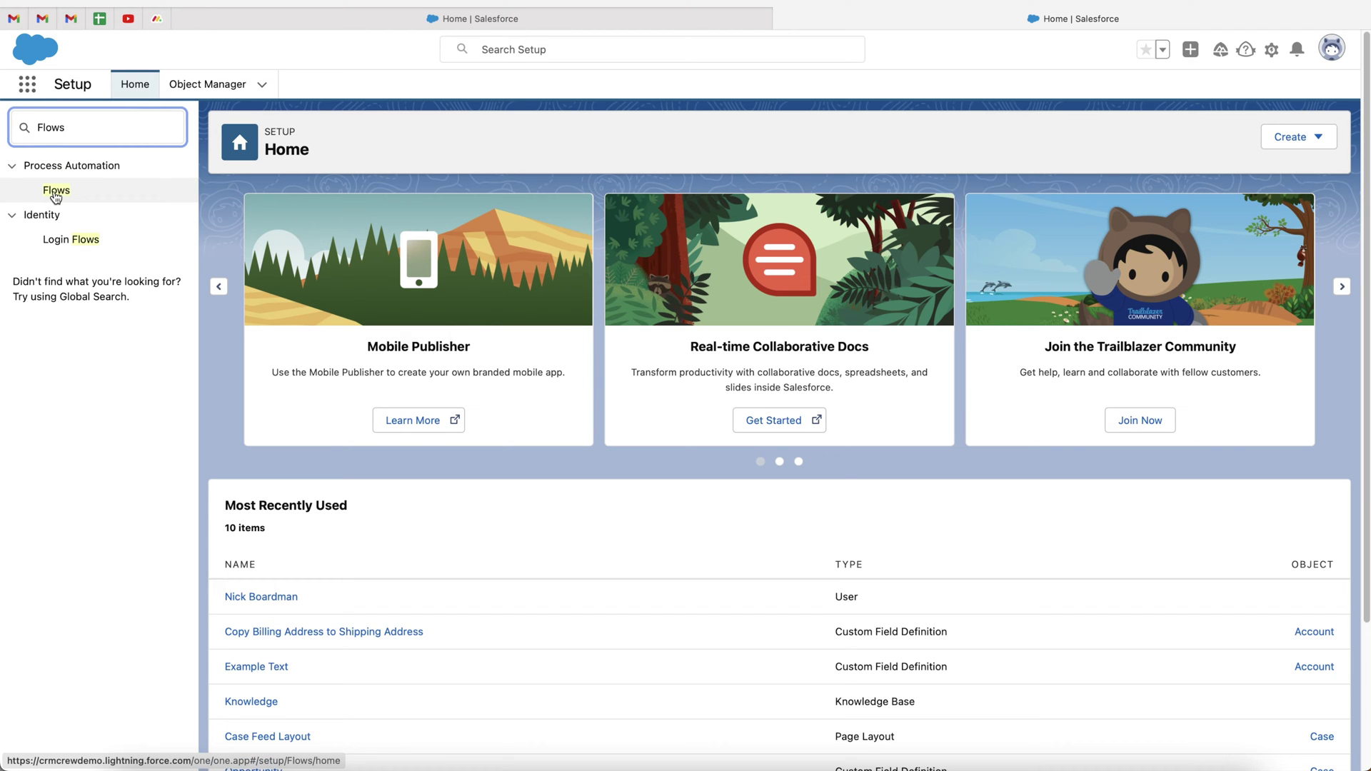
pyautogui.click(56, 193)
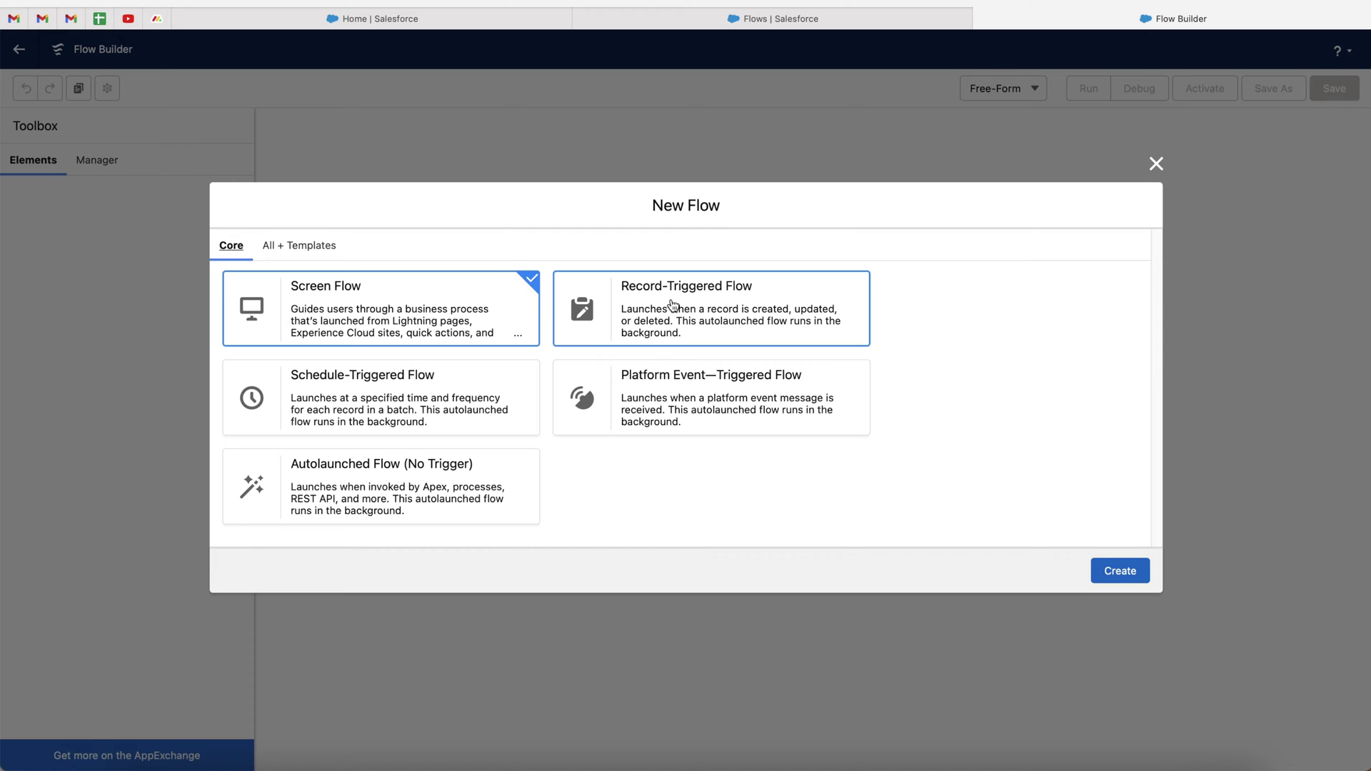
# Choose the Record-Triggered Flow type and create the flow
pyautogui.click(639, 330)
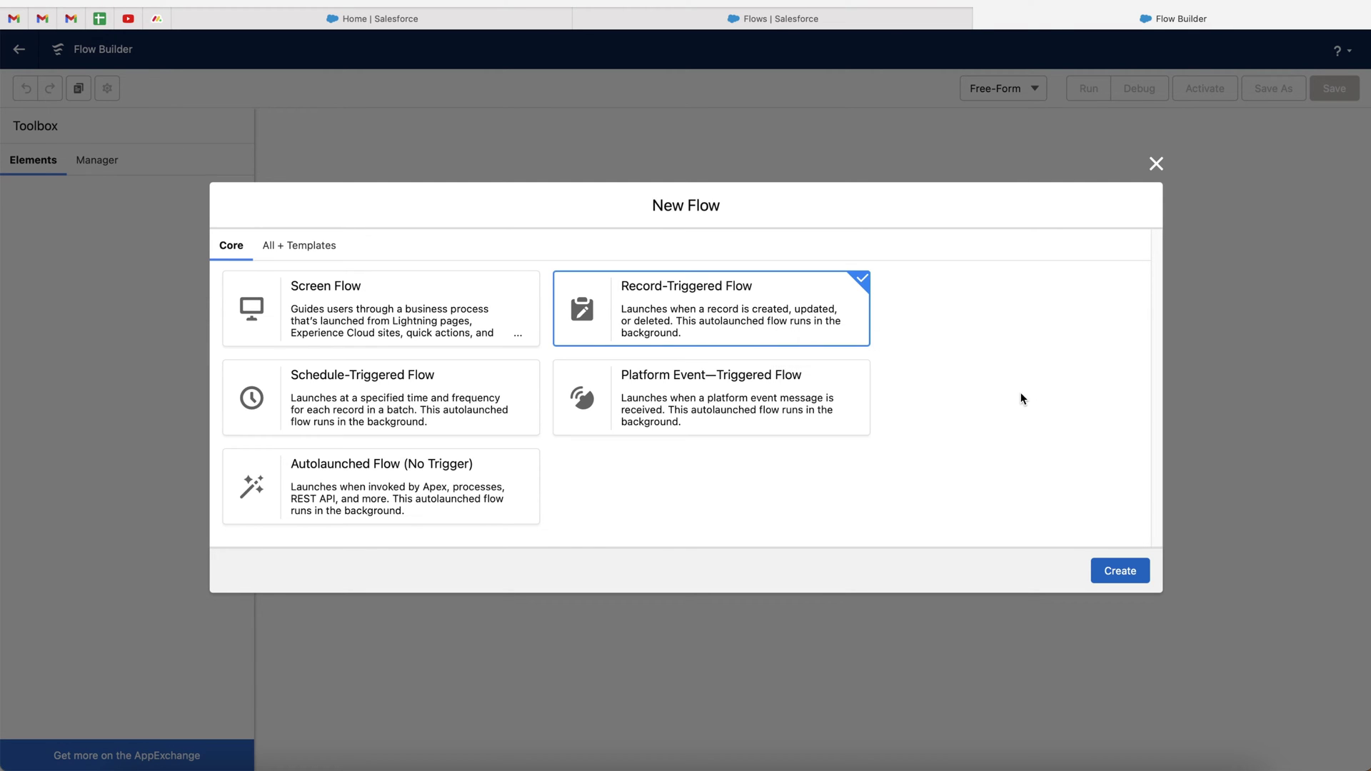
pyautogui.click(1115, 576)
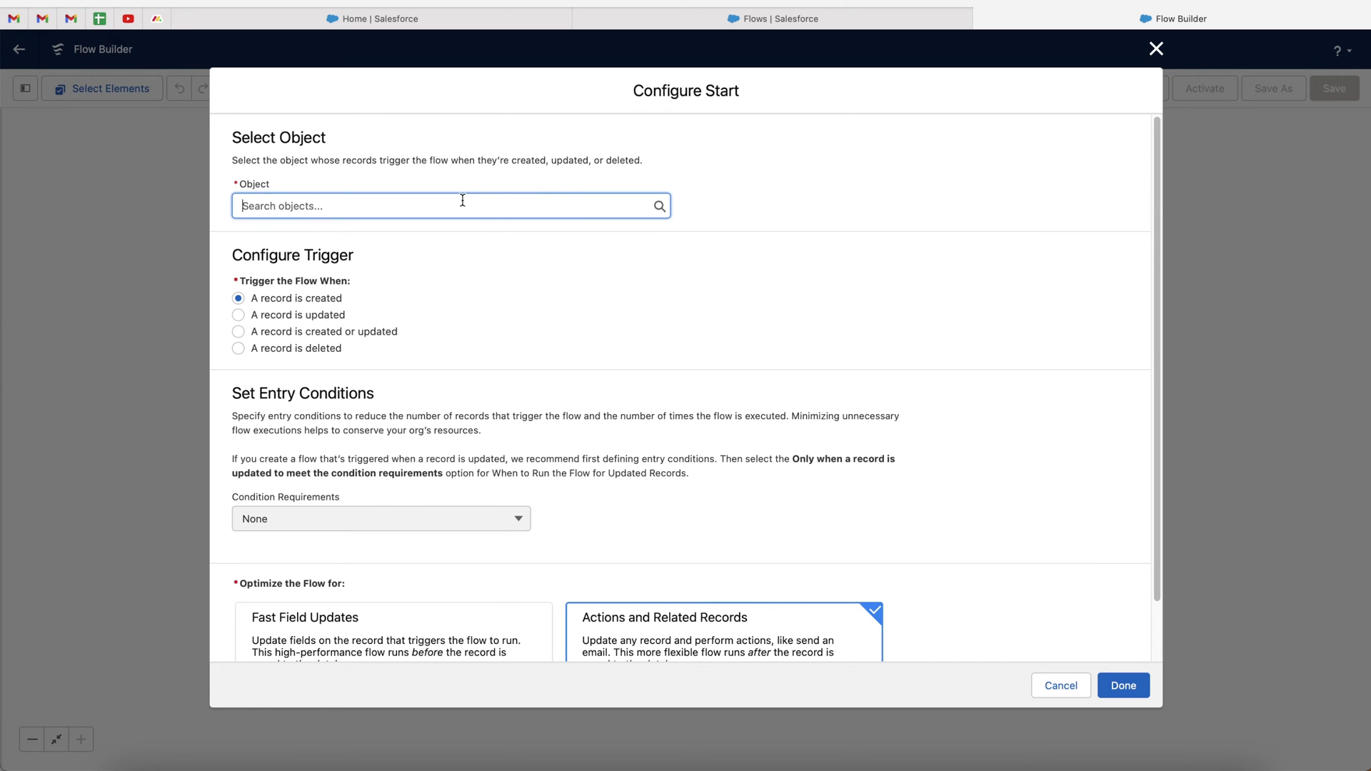
# Set Case as the triggering object, firing when a record is created or updated
pyautogui.click(462, 203)
pyautogui.write('case')
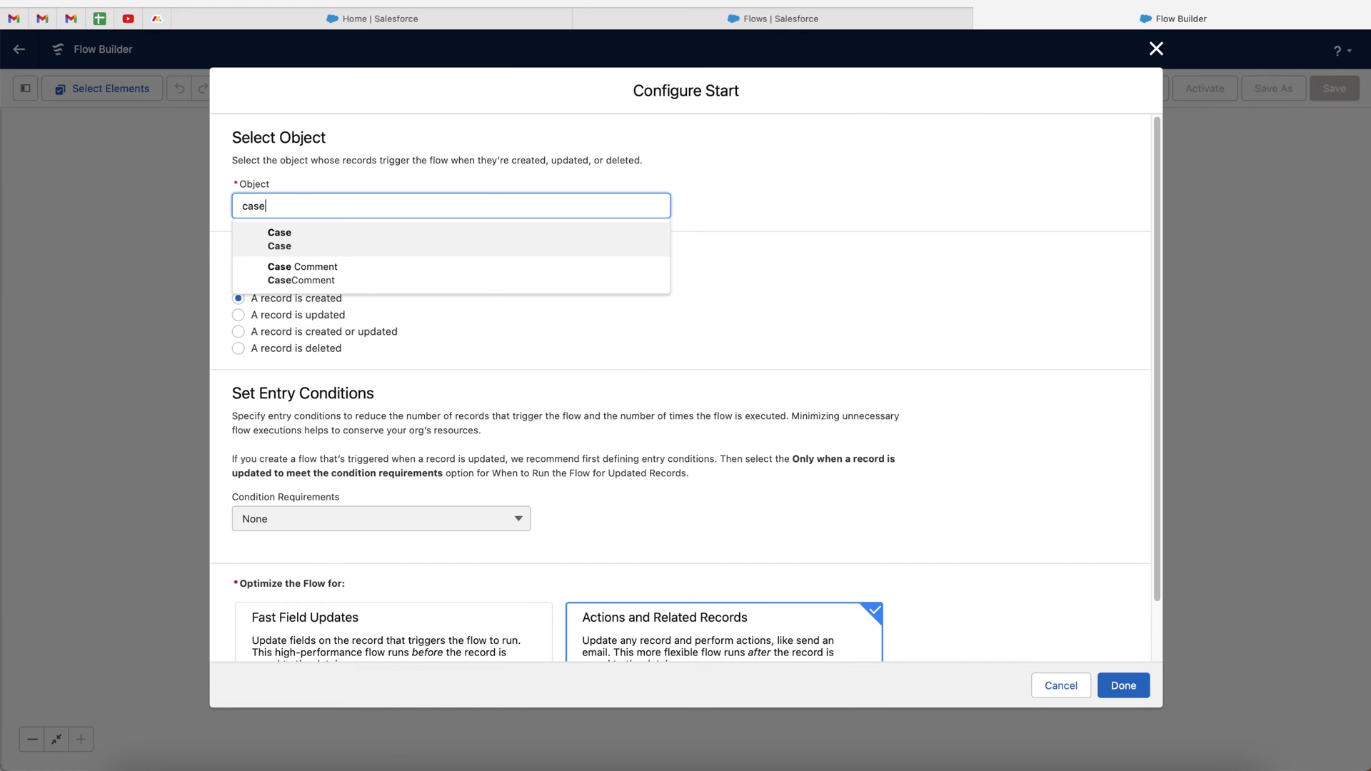
pyautogui.click(373, 236)
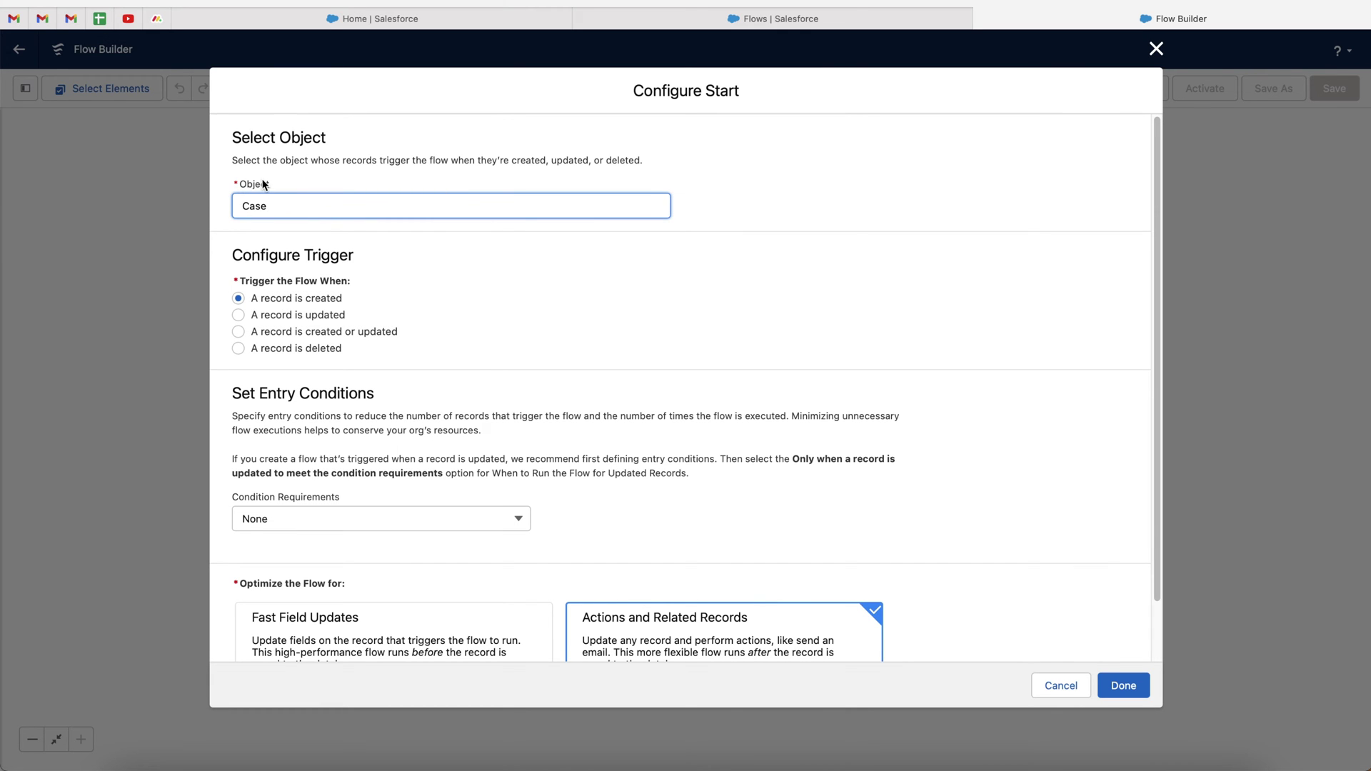
pyautogui.click(514, 268)
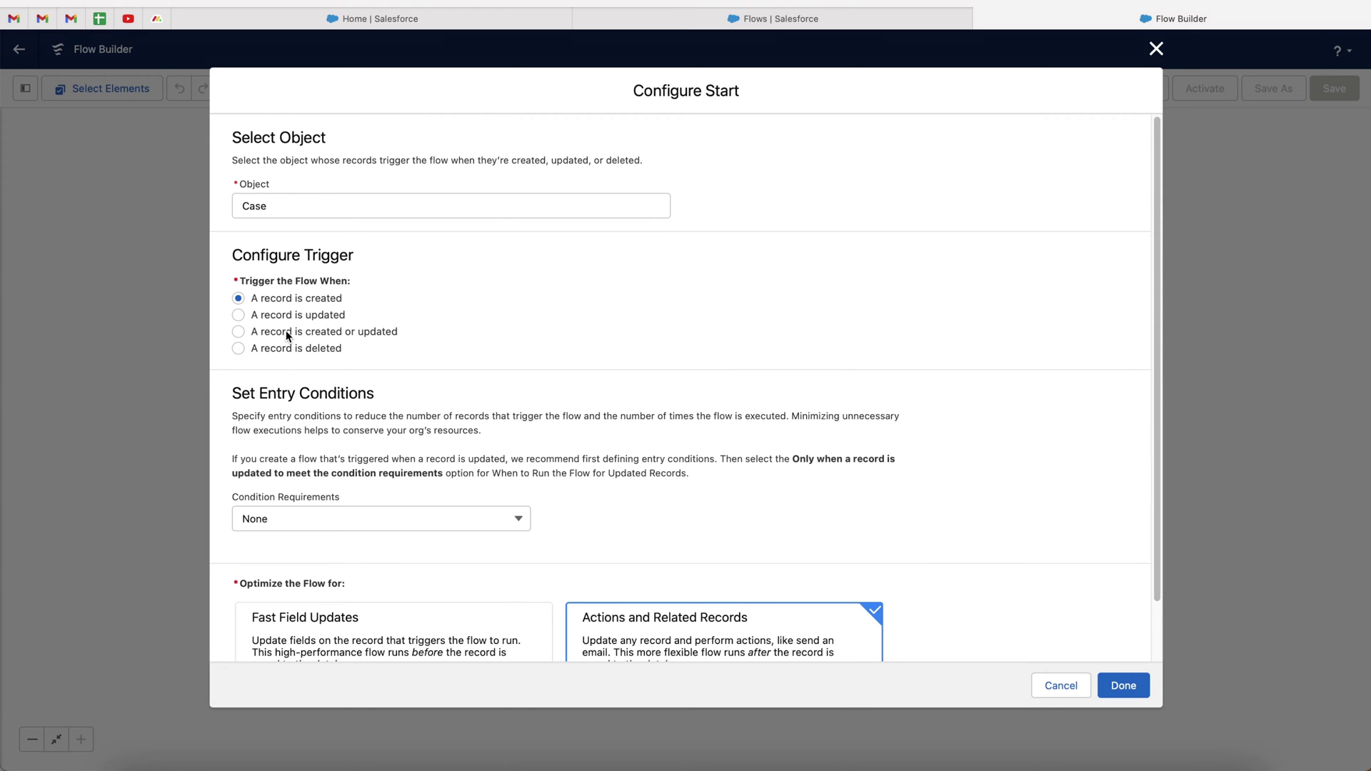
pyautogui.click(285, 333)
pyautogui.scroll(-2, 417, 447)
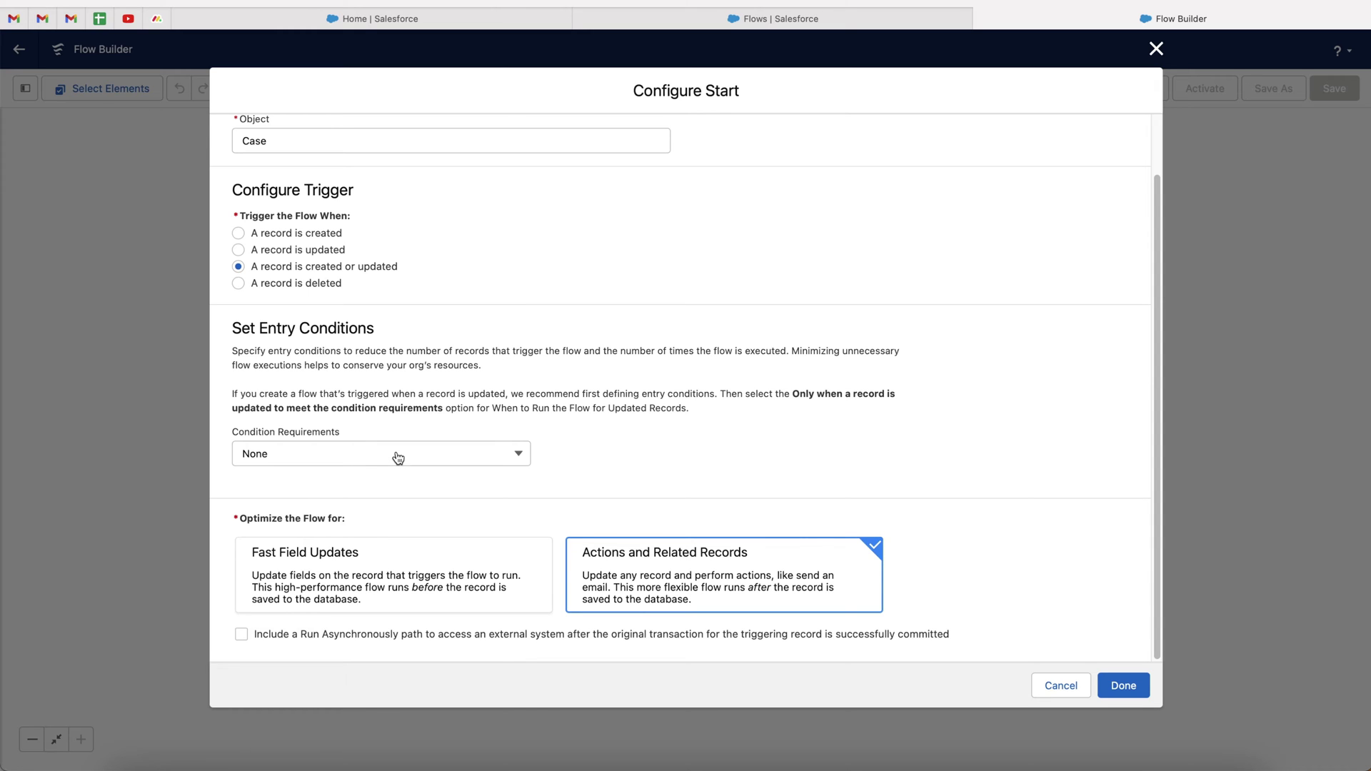
pyautogui.click(397, 457)
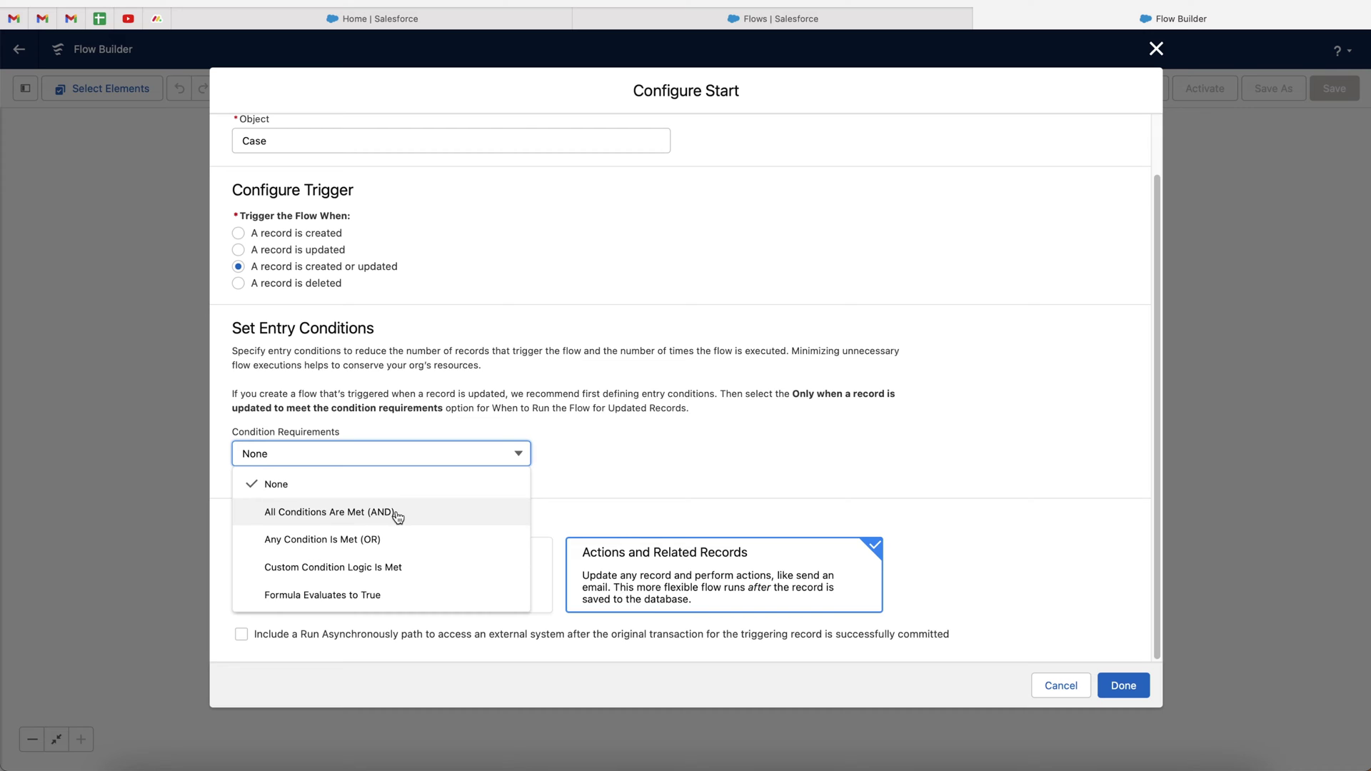
# Require all conditions met with Priority Equals Critical, then finish the start configuration
pyautogui.click(330, 512)
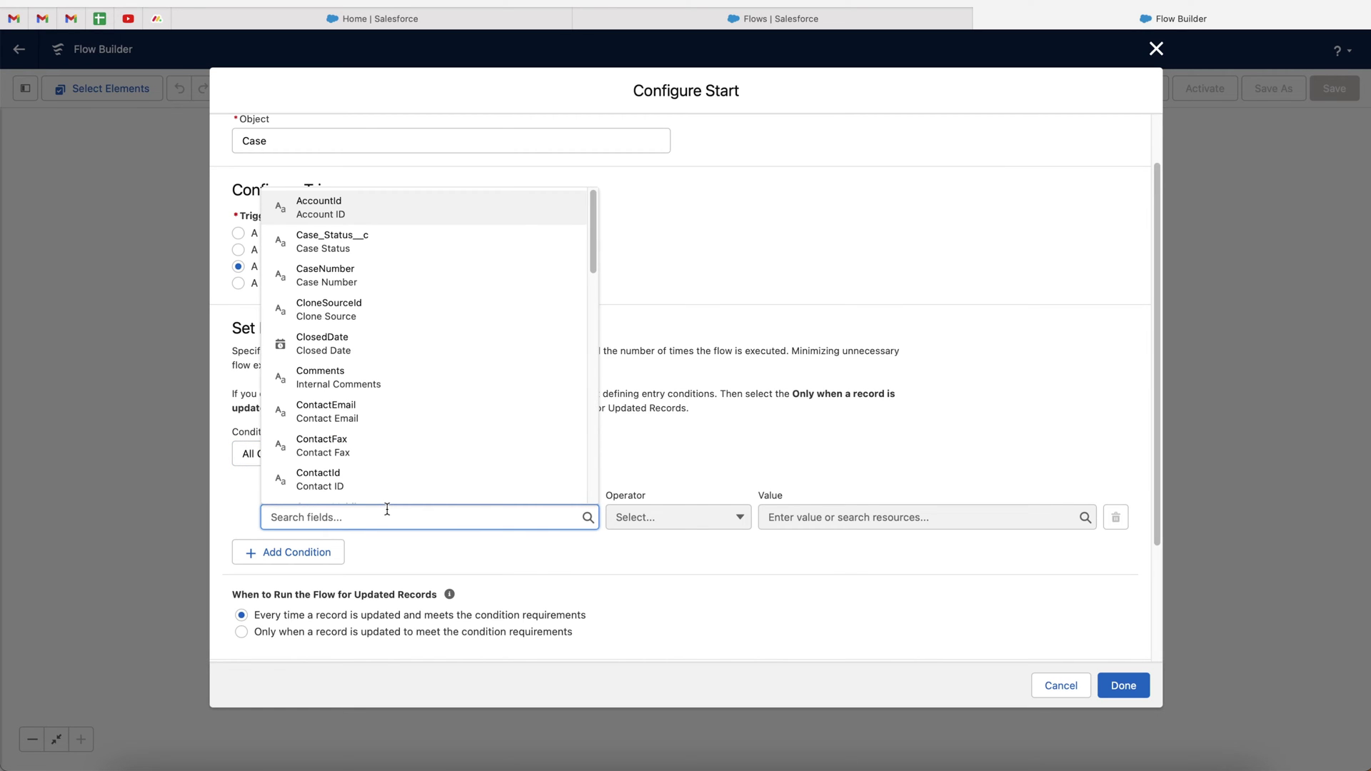
pyautogui.write('prio')
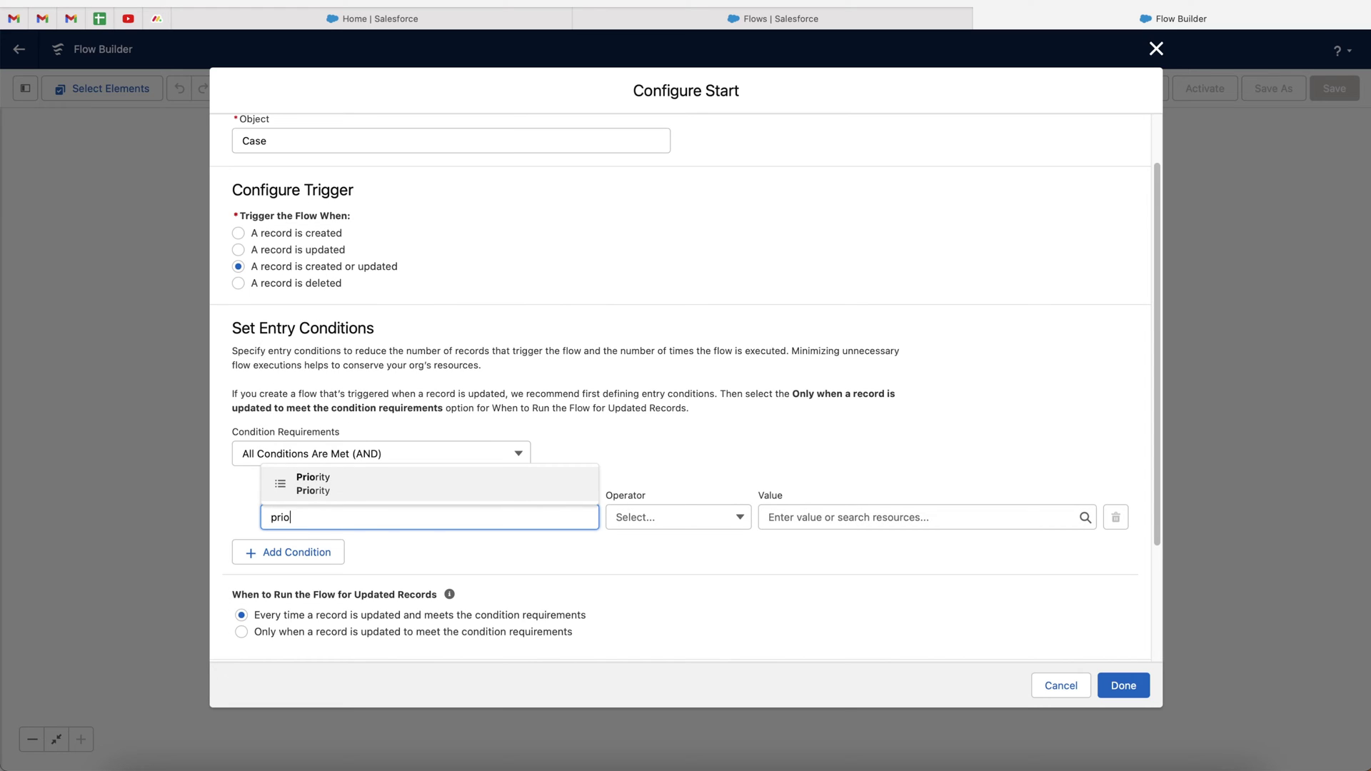
pyautogui.press('Return')
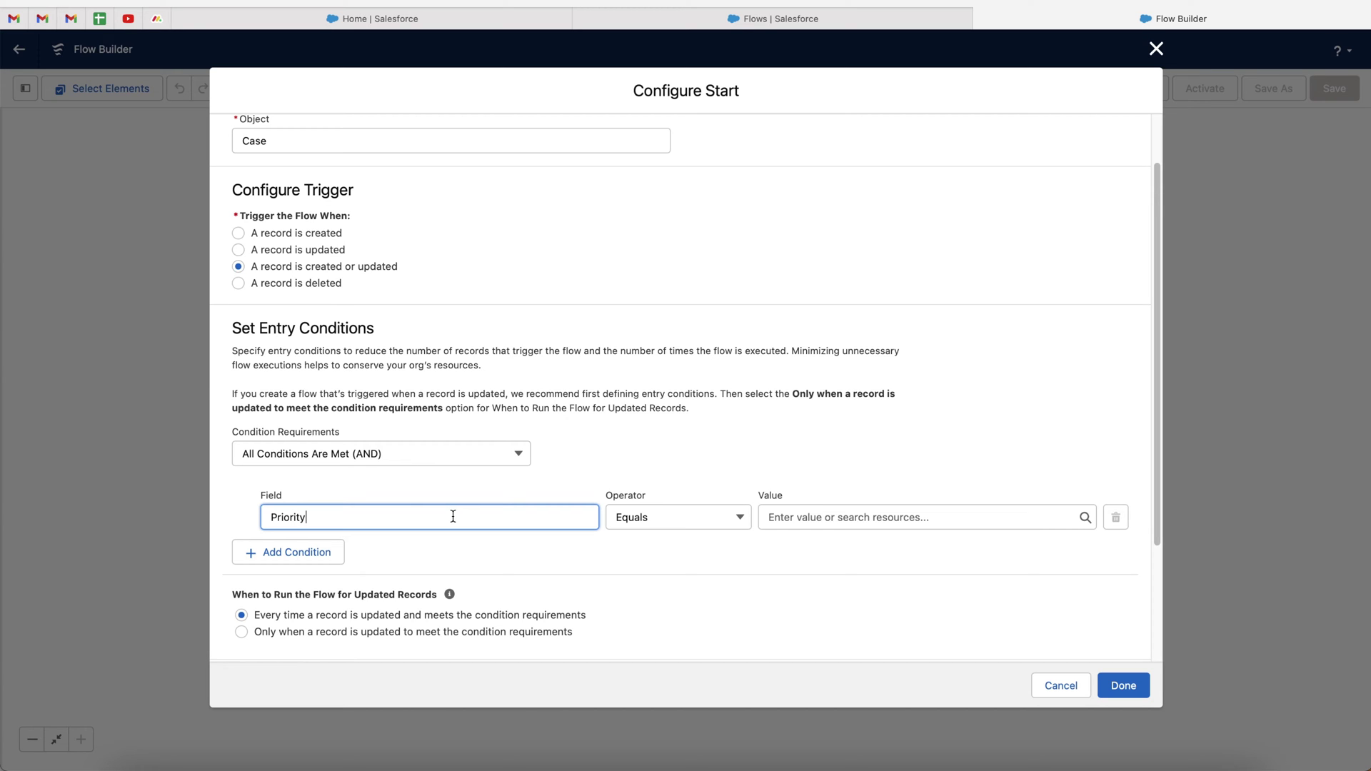
pyautogui.click(817, 517)
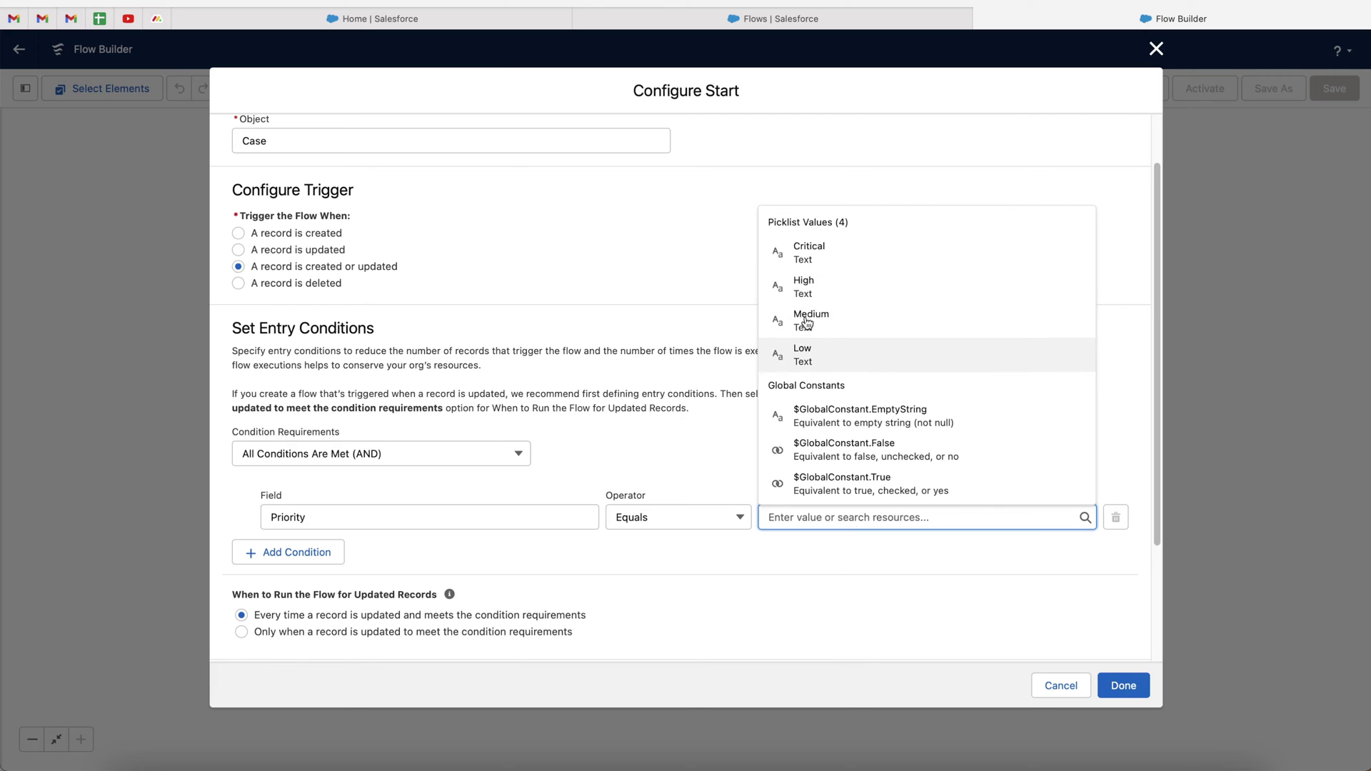
pyautogui.click(816, 257)
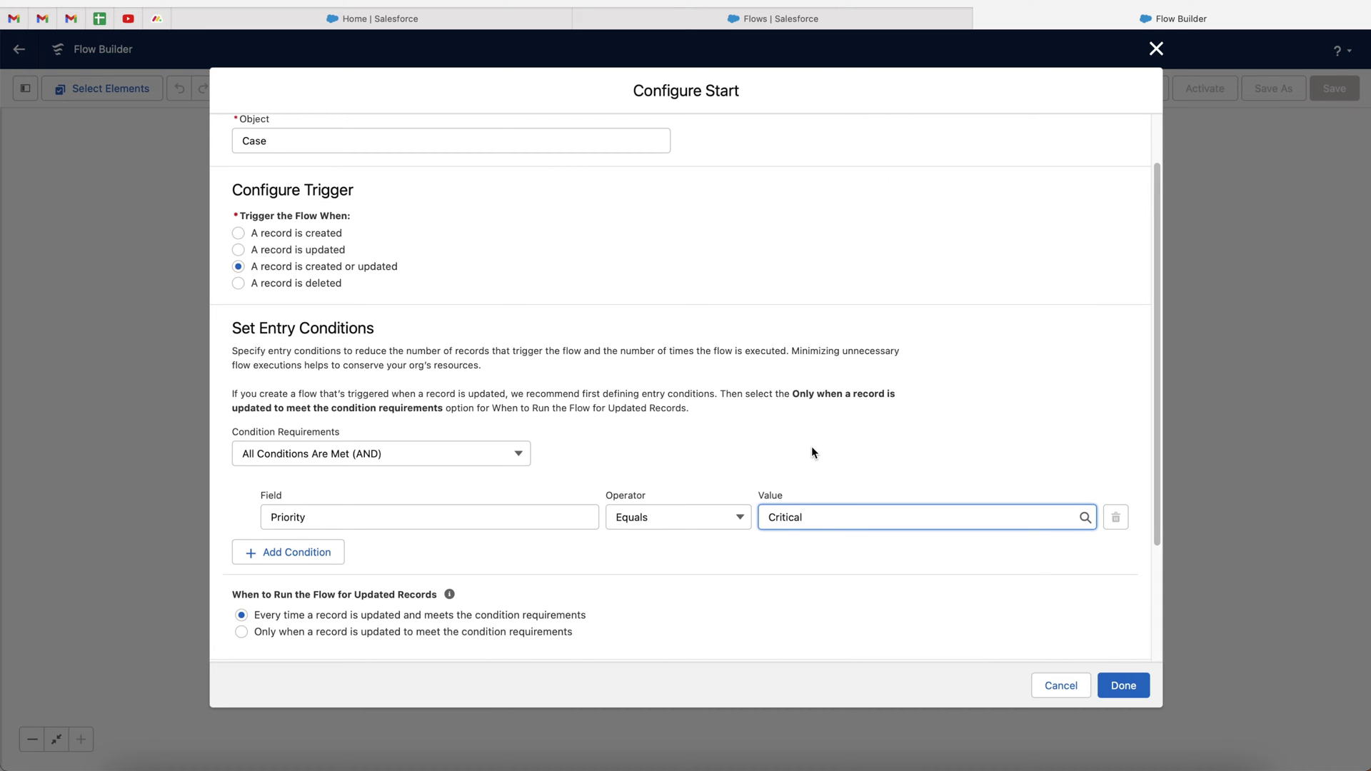
pyautogui.scroll(-1, 812, 452)
pyautogui.scroll(-1, 811, 447)
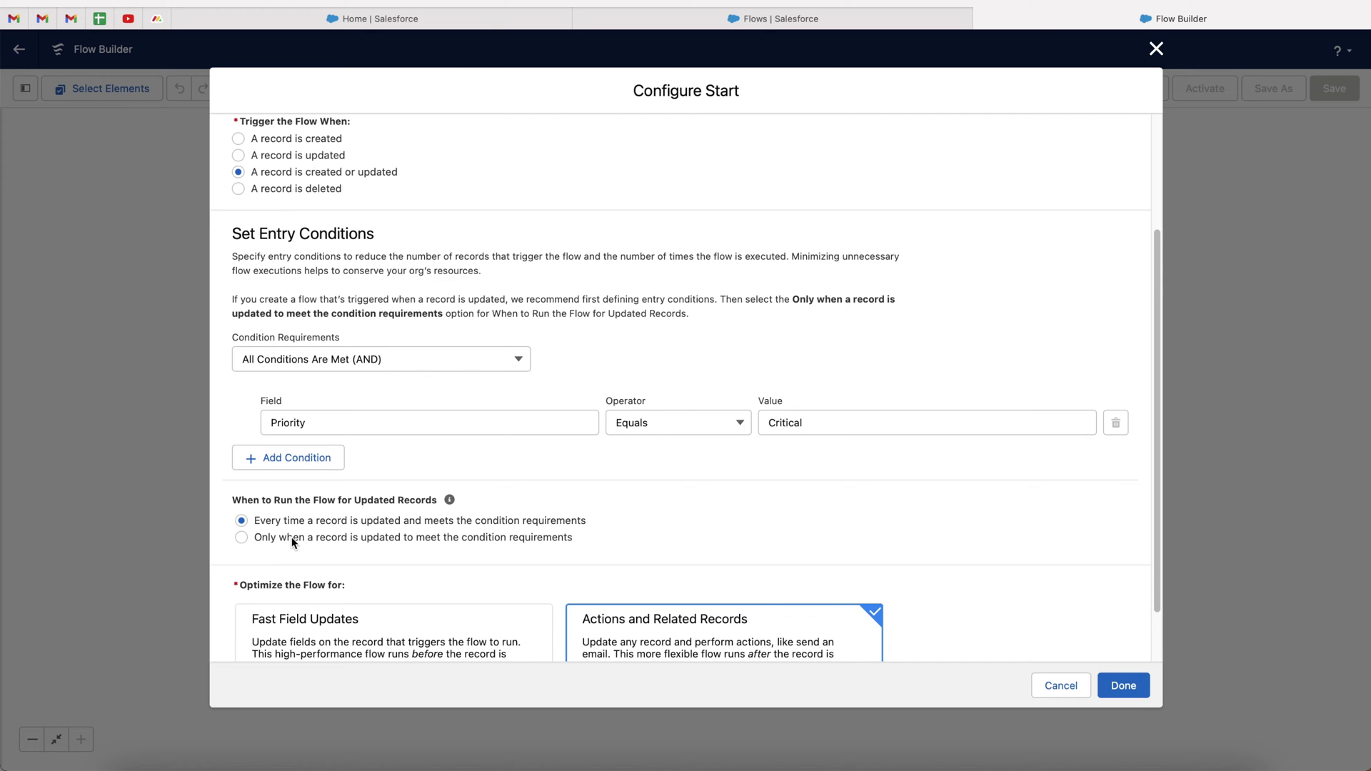
pyautogui.scroll(-2, 289, 534)
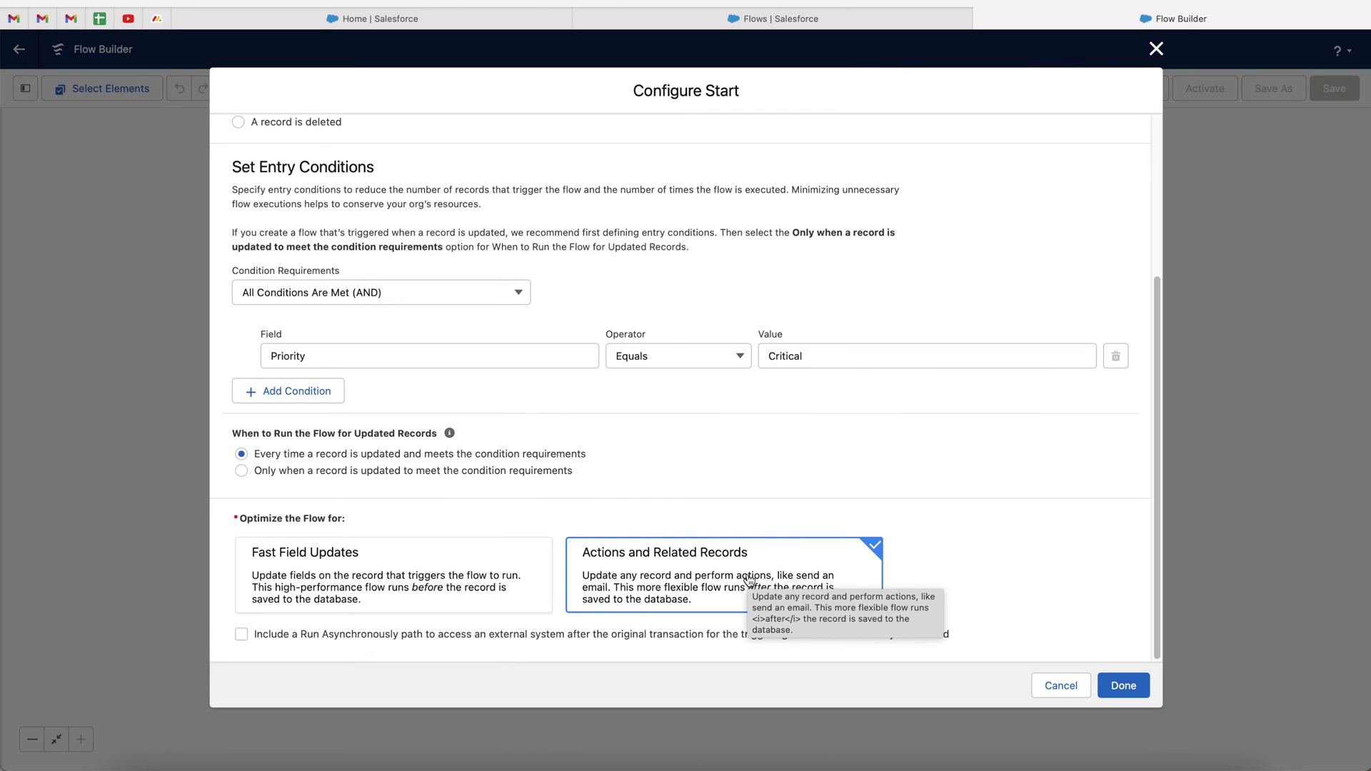
pyautogui.click(1122, 687)
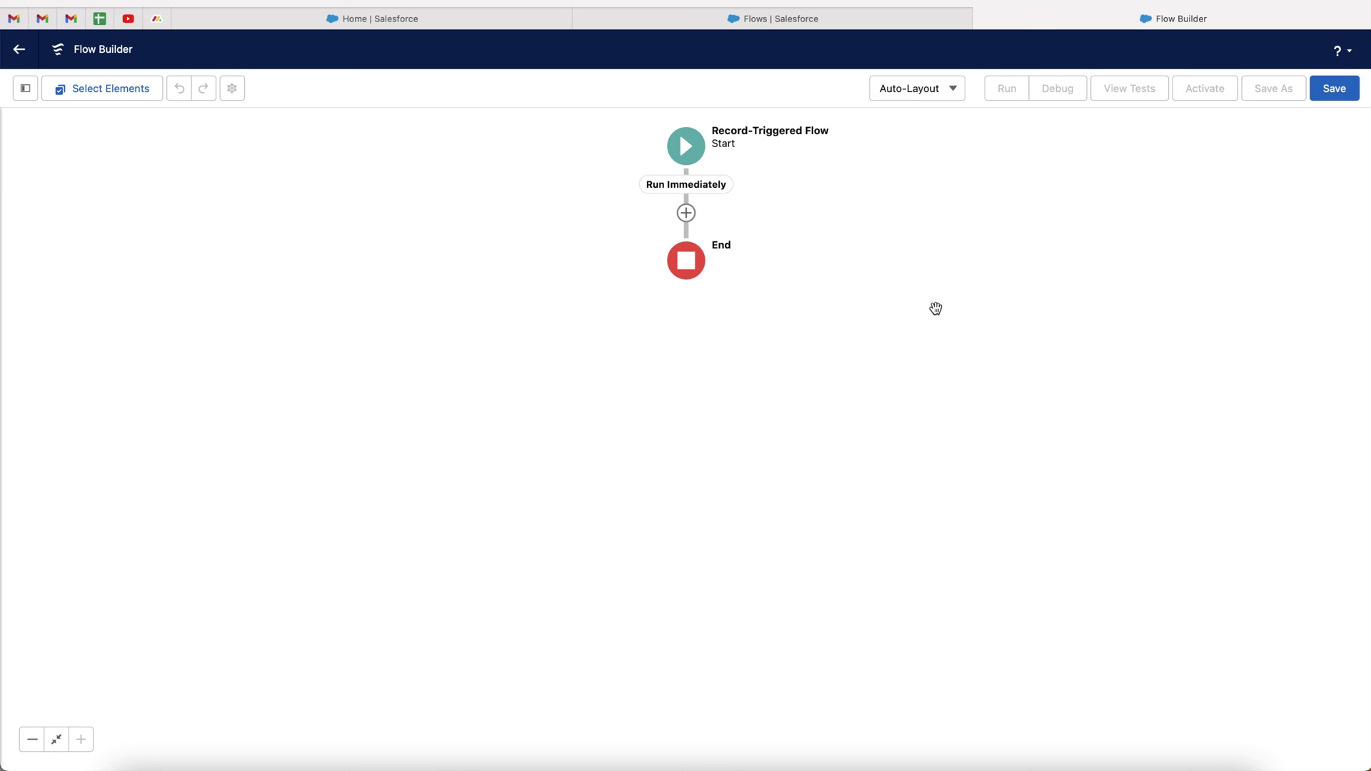
# Add a new email-sending action step after the flow's start
pyautogui.click(686, 213)
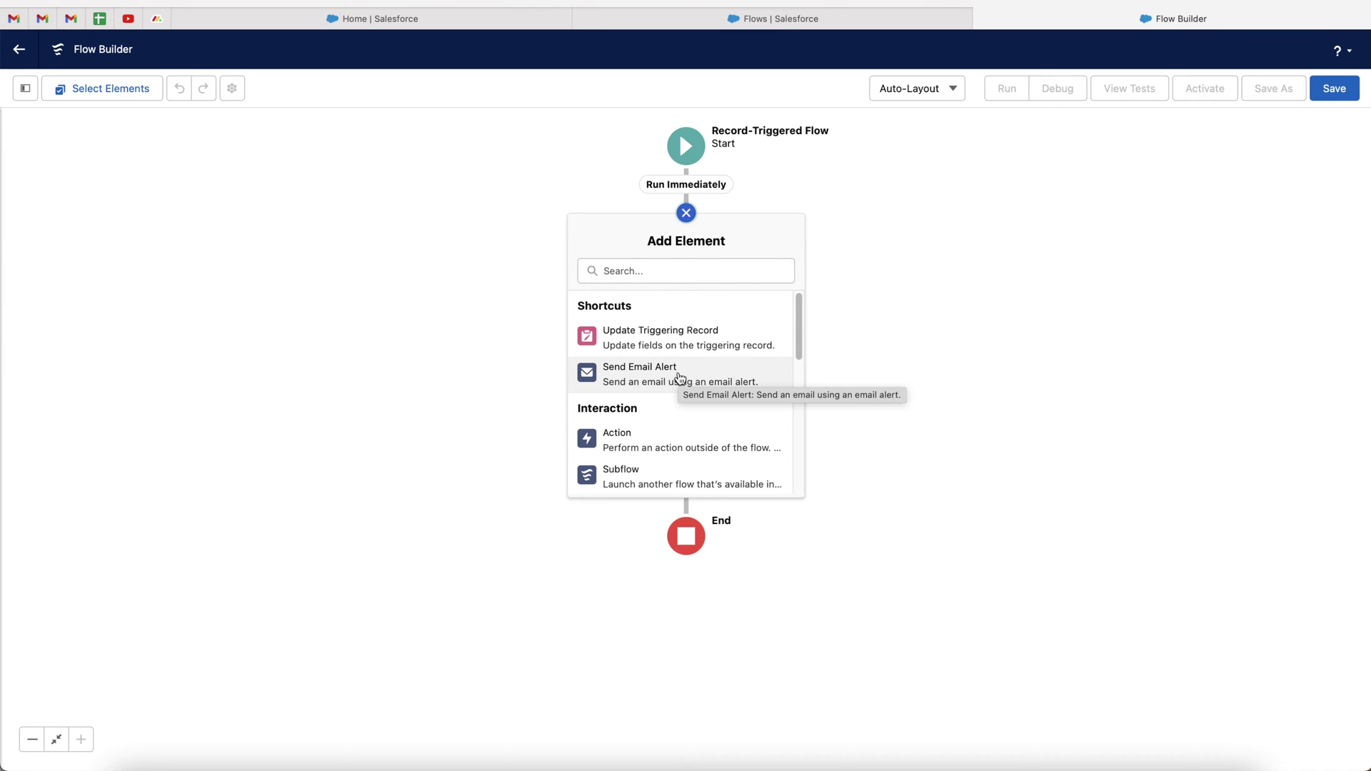
pyautogui.scroll(-5, 679, 378)
pyautogui.scroll(5, 677, 389)
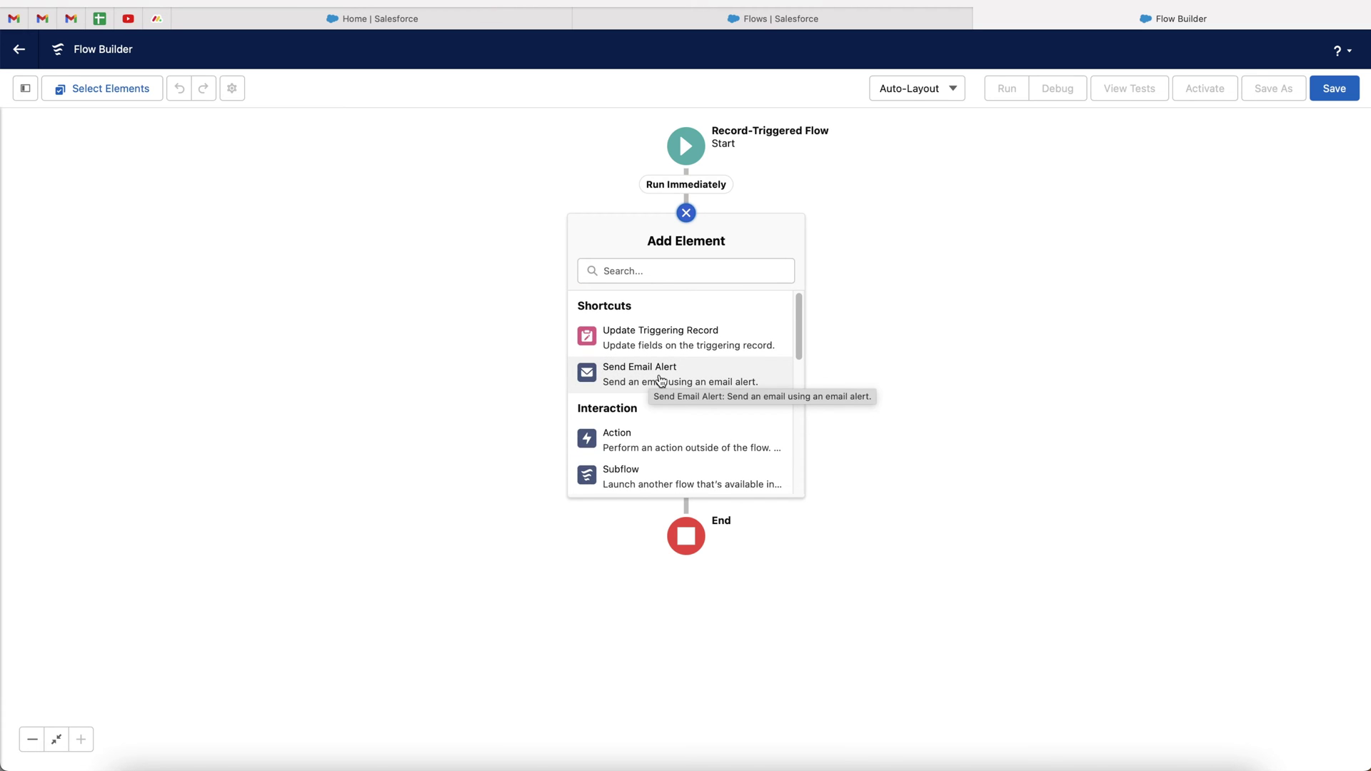
pyautogui.click(661, 380)
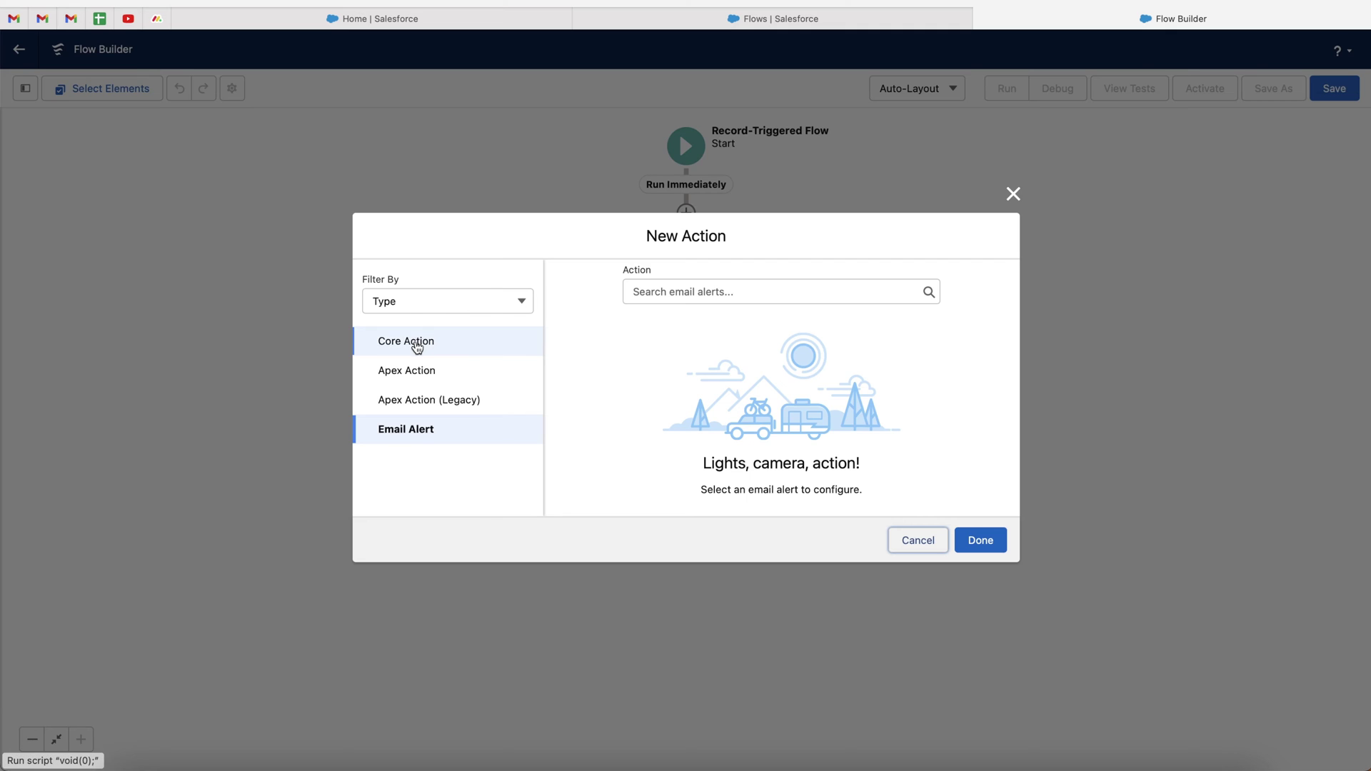
# Switch to core actions and select Send Email by searching 'send ema'
pyautogui.click(401, 344)
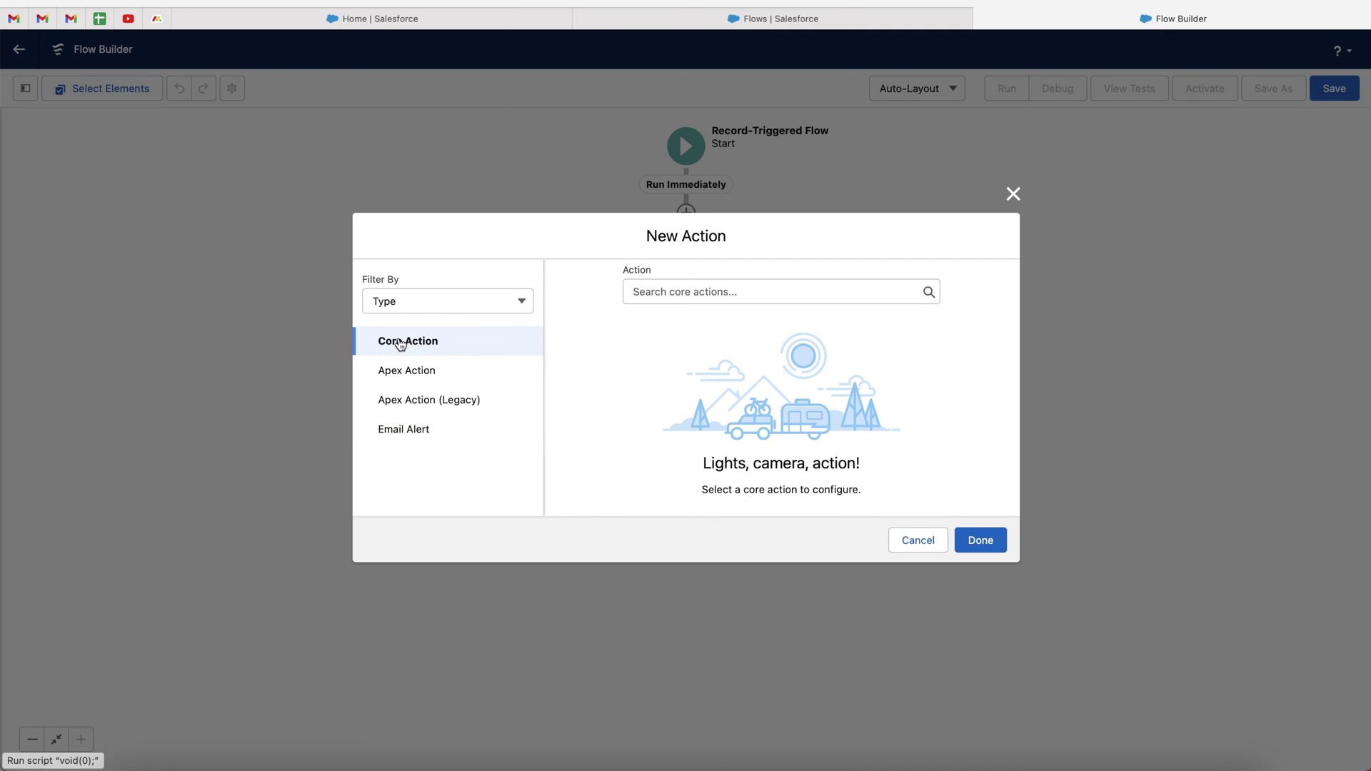
pyautogui.click(687, 293)
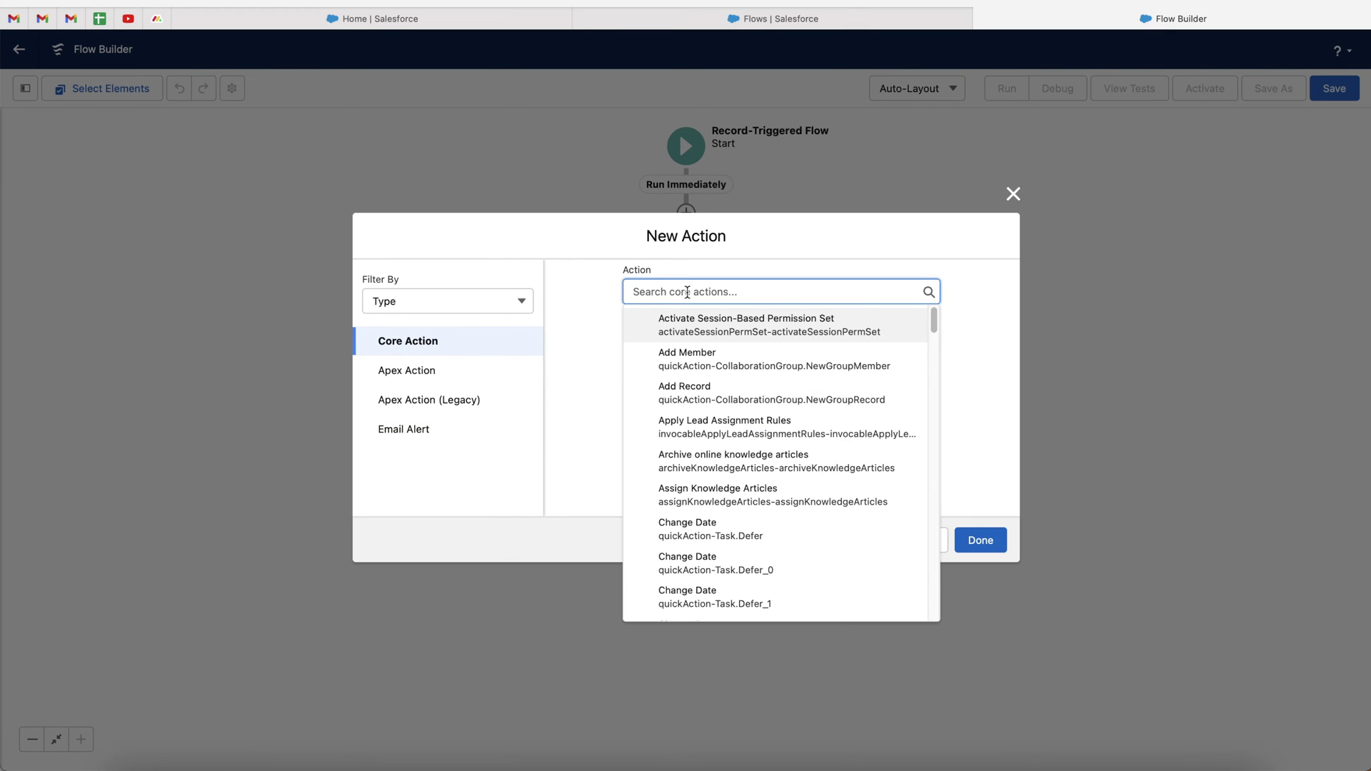
pyautogui.write('send ema')
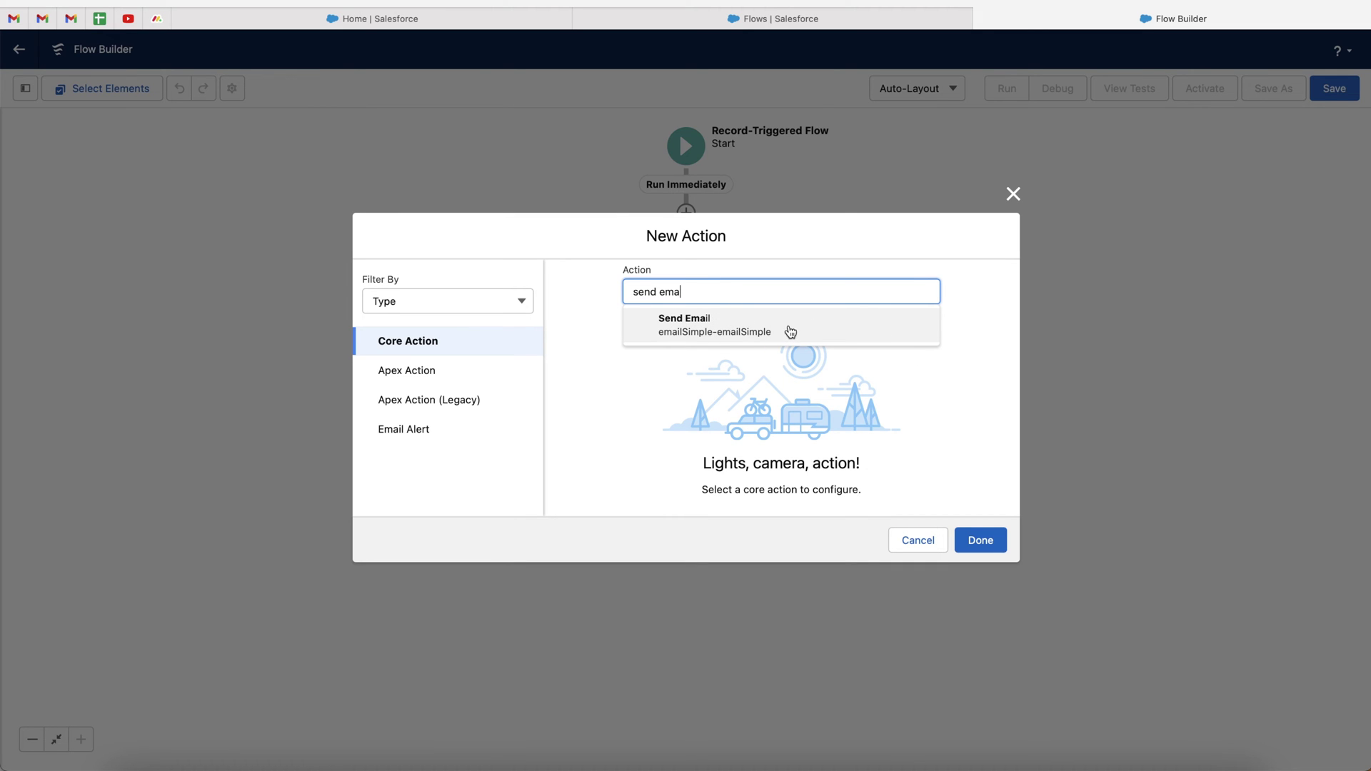
pyautogui.click(755, 331)
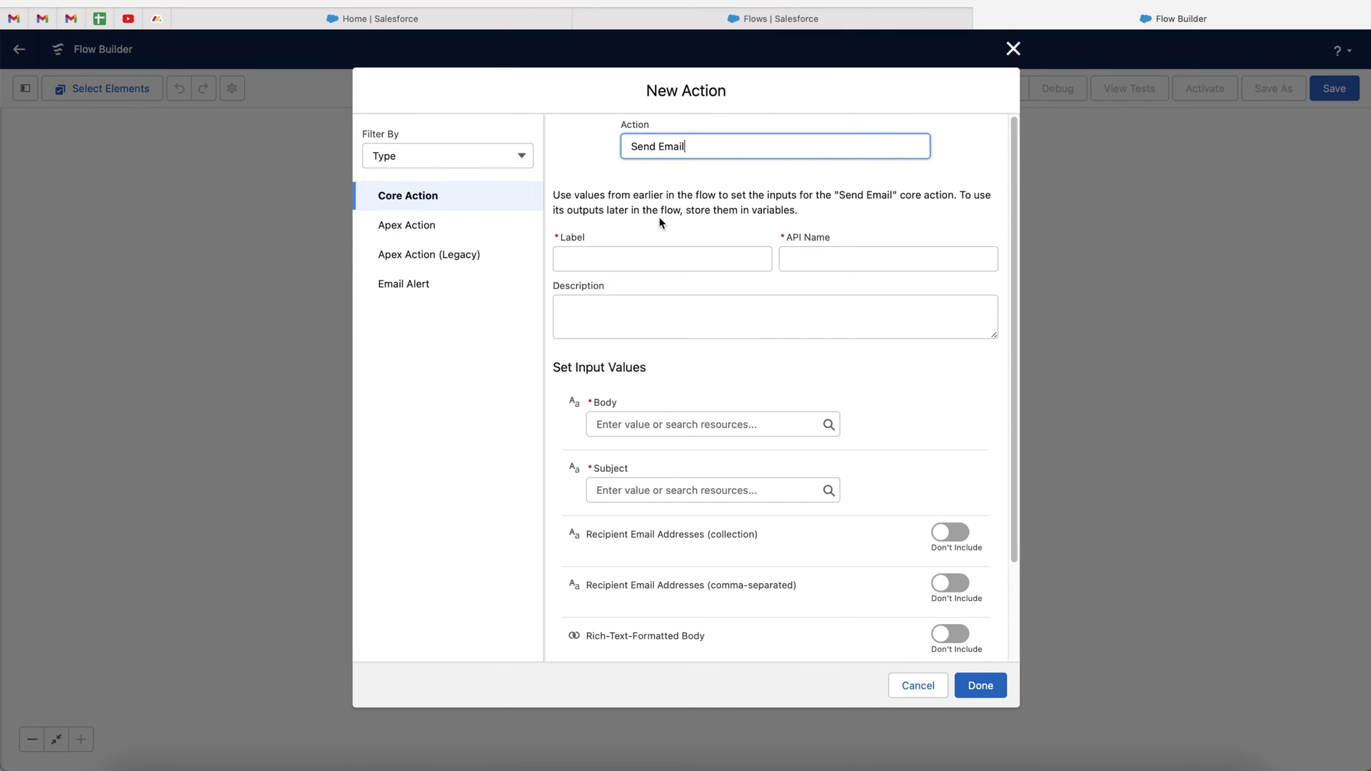
pyautogui.click(608, 259)
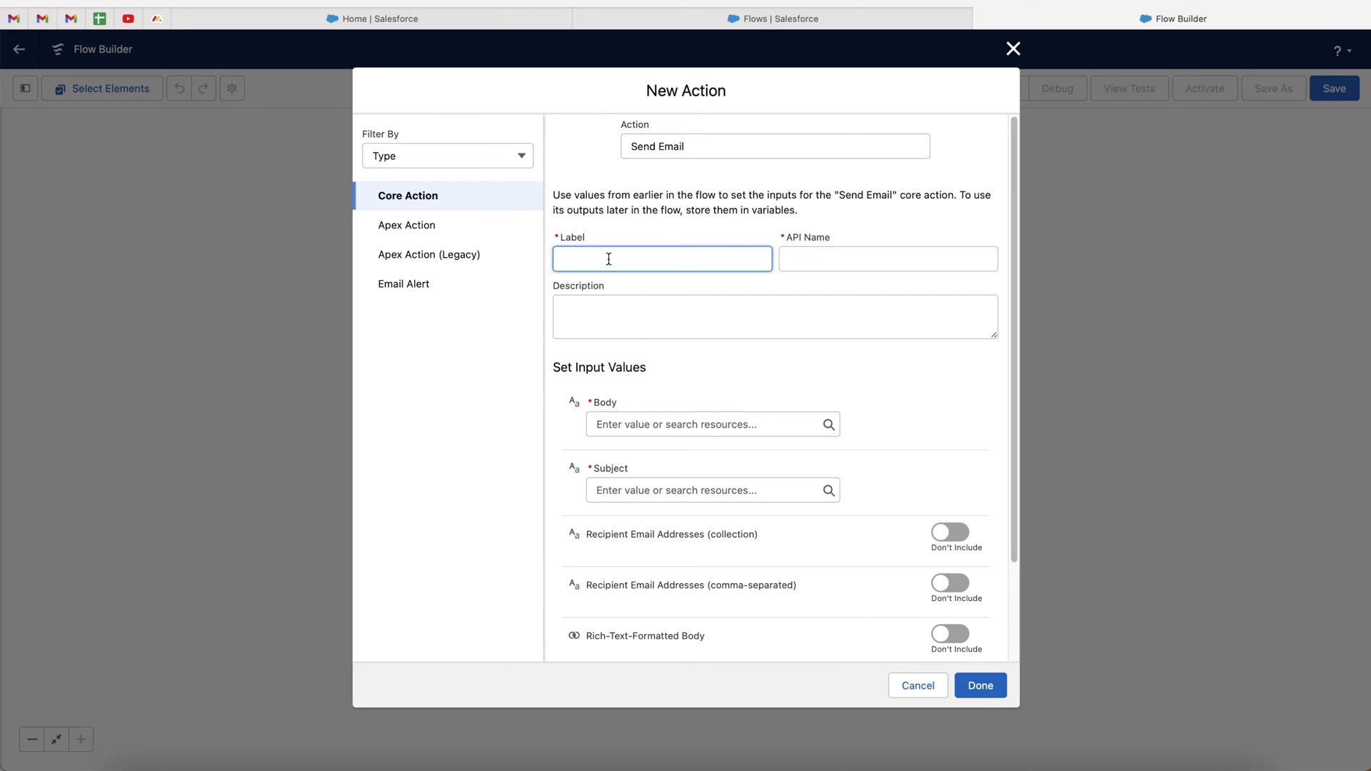
# Label the action 'Send Email Case Critical' so the API name fills automatically
pyautogui.write('Send Email Case Critical')
pyautogui.click(671, 232)
pyautogui.scroll(-3, 732, 418)
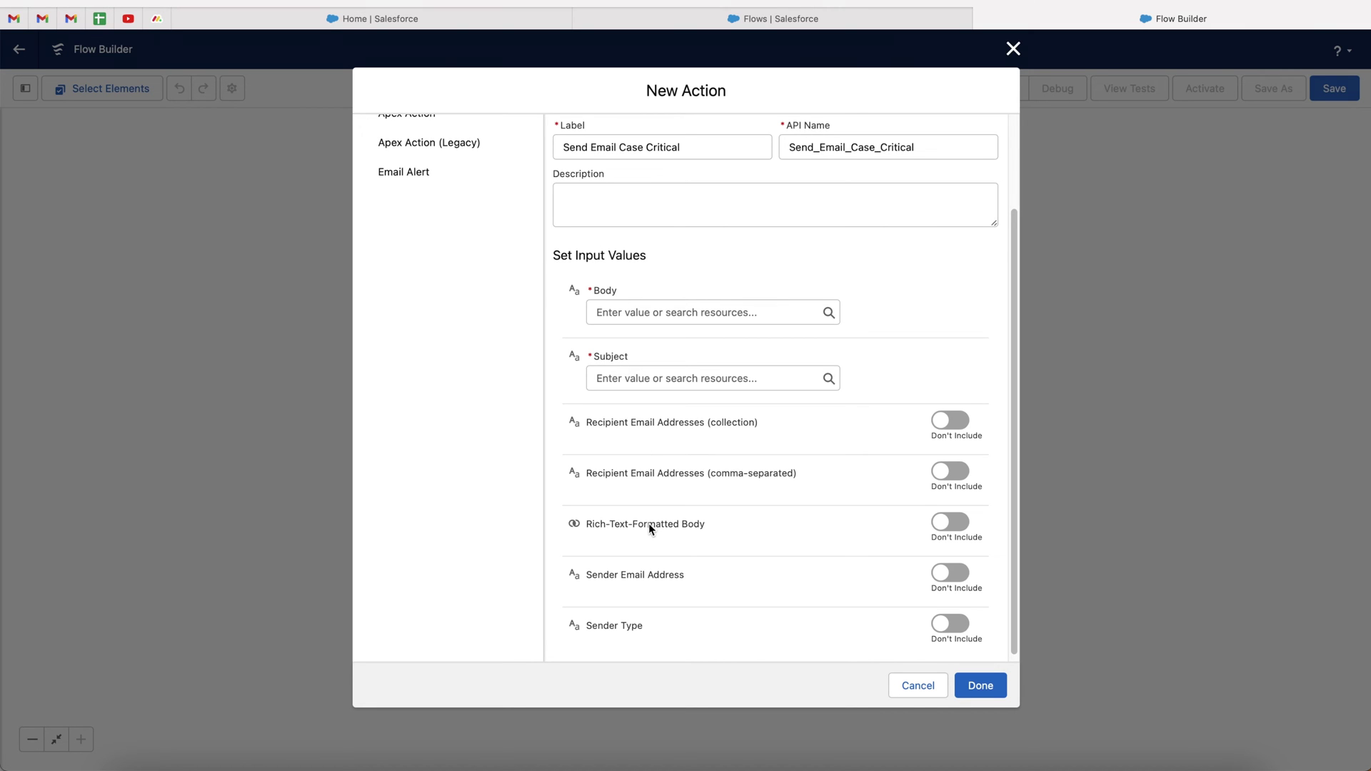
pyautogui.scroll(-1, 637, 641)
pyautogui.scroll(3, 638, 641)
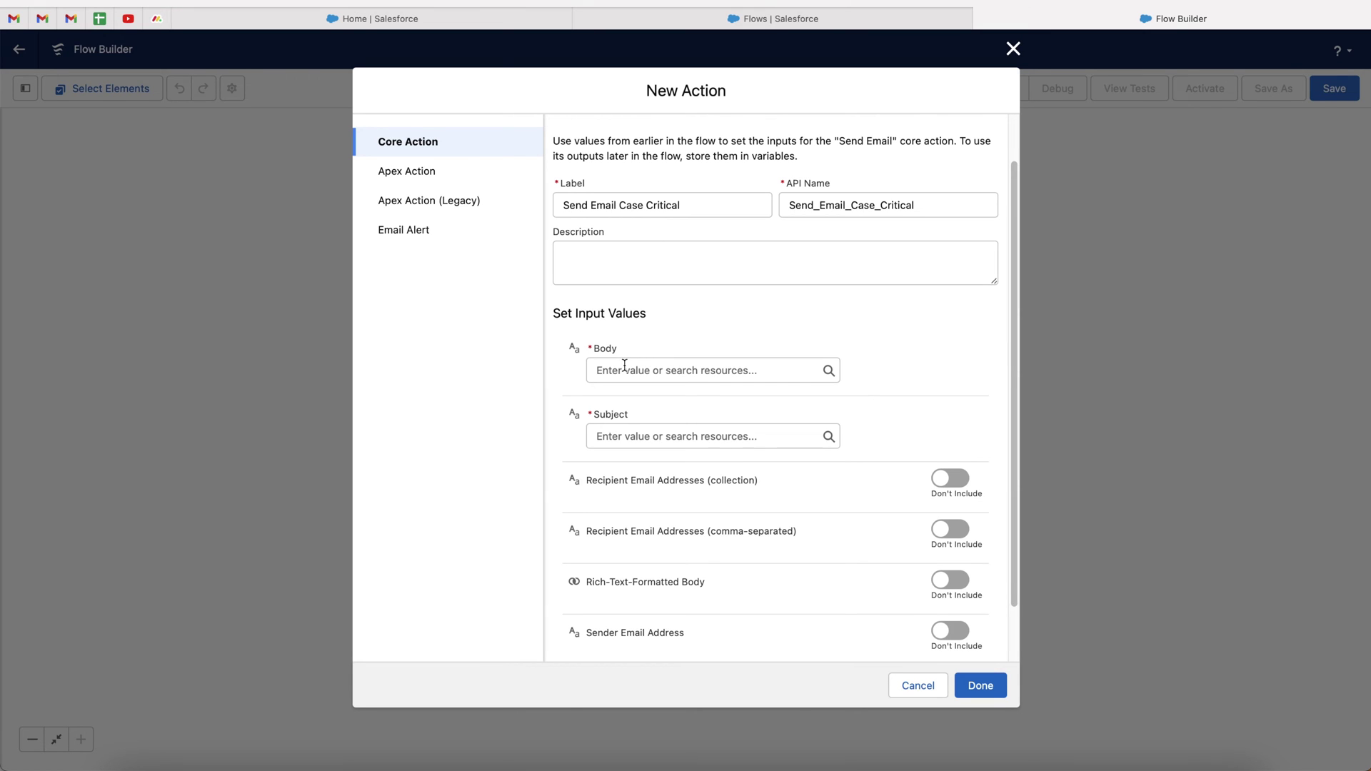
# Type test text into the Body field, then clear it again
pyautogui.click(624, 365)
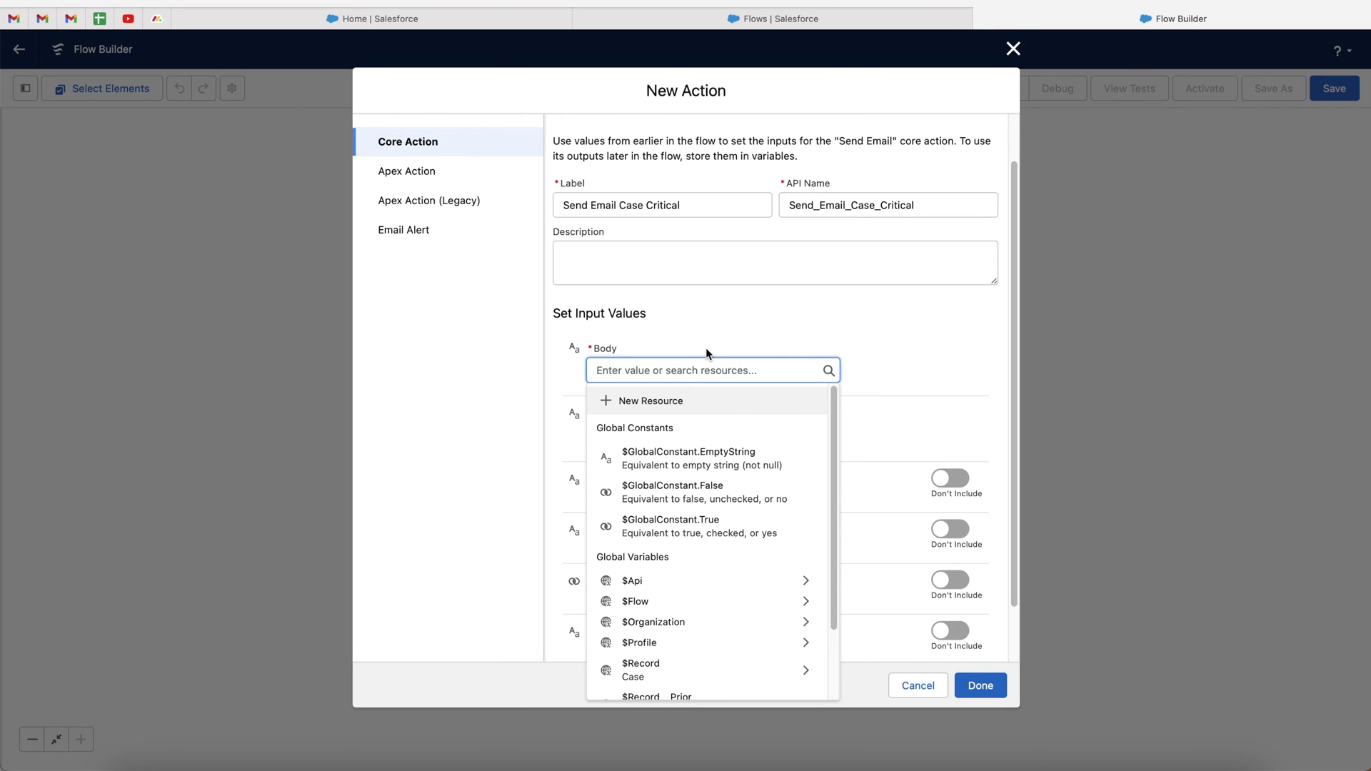
pyautogui.write('This is ')
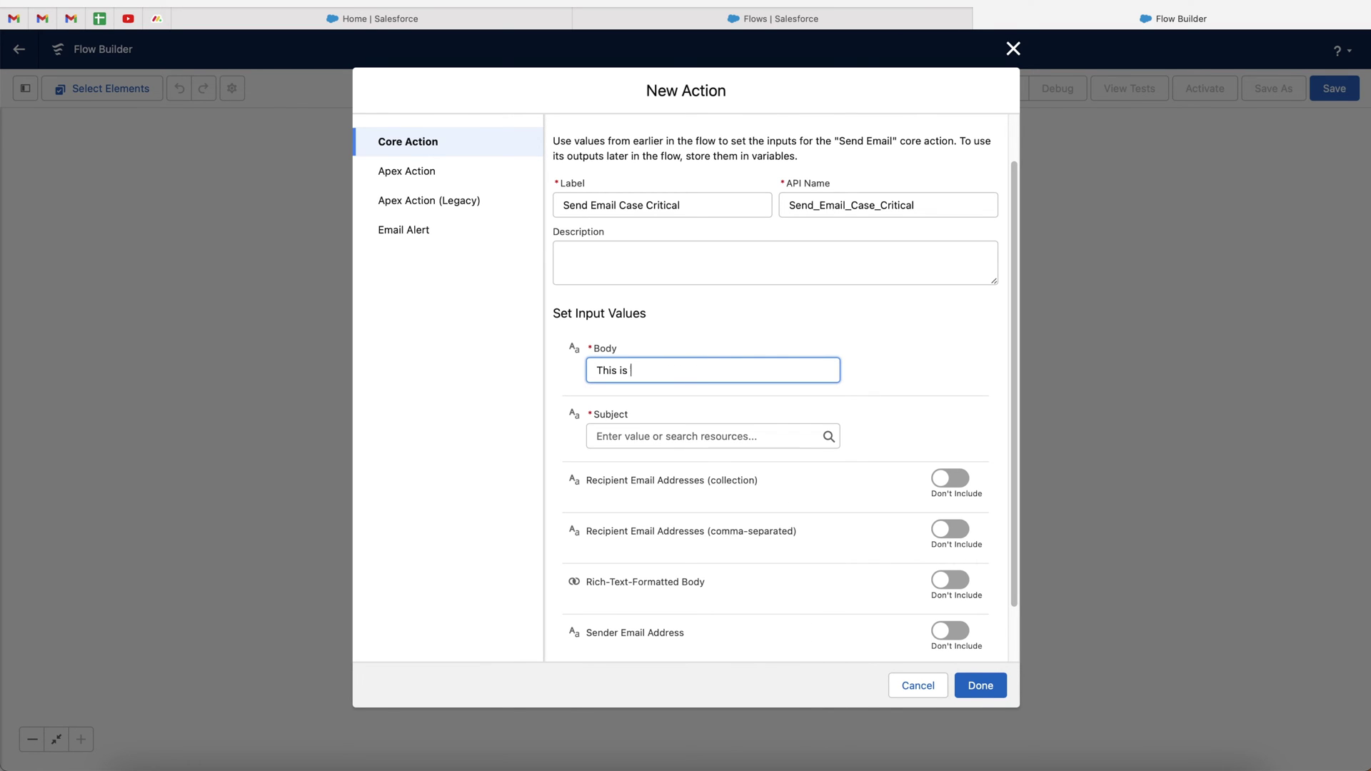
pyautogui.write('the body of our email')
pyautogui.hotkey('ctrl', 'a')
pyautogui.press('BackSpace')
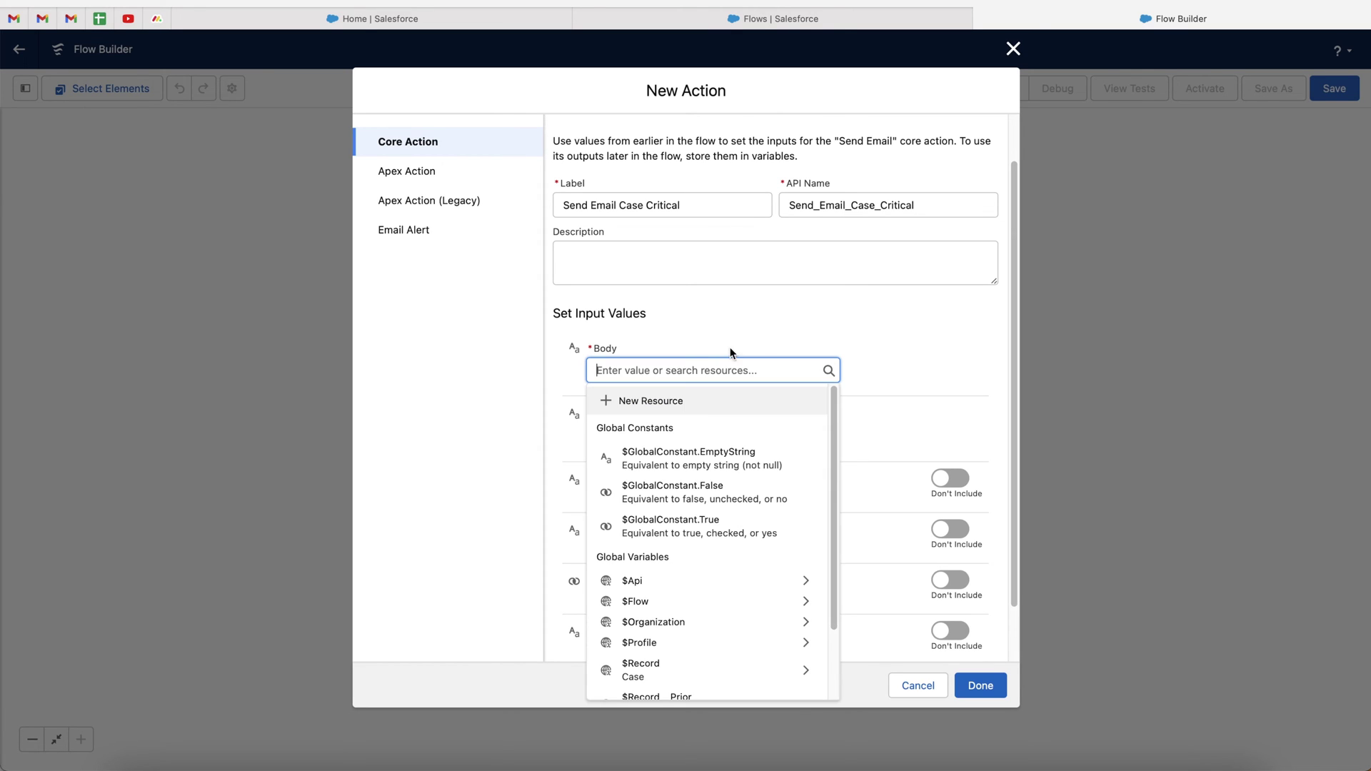
# Create a new Text Template resource named EmailTemplate for the email body
pyautogui.click(634, 399)
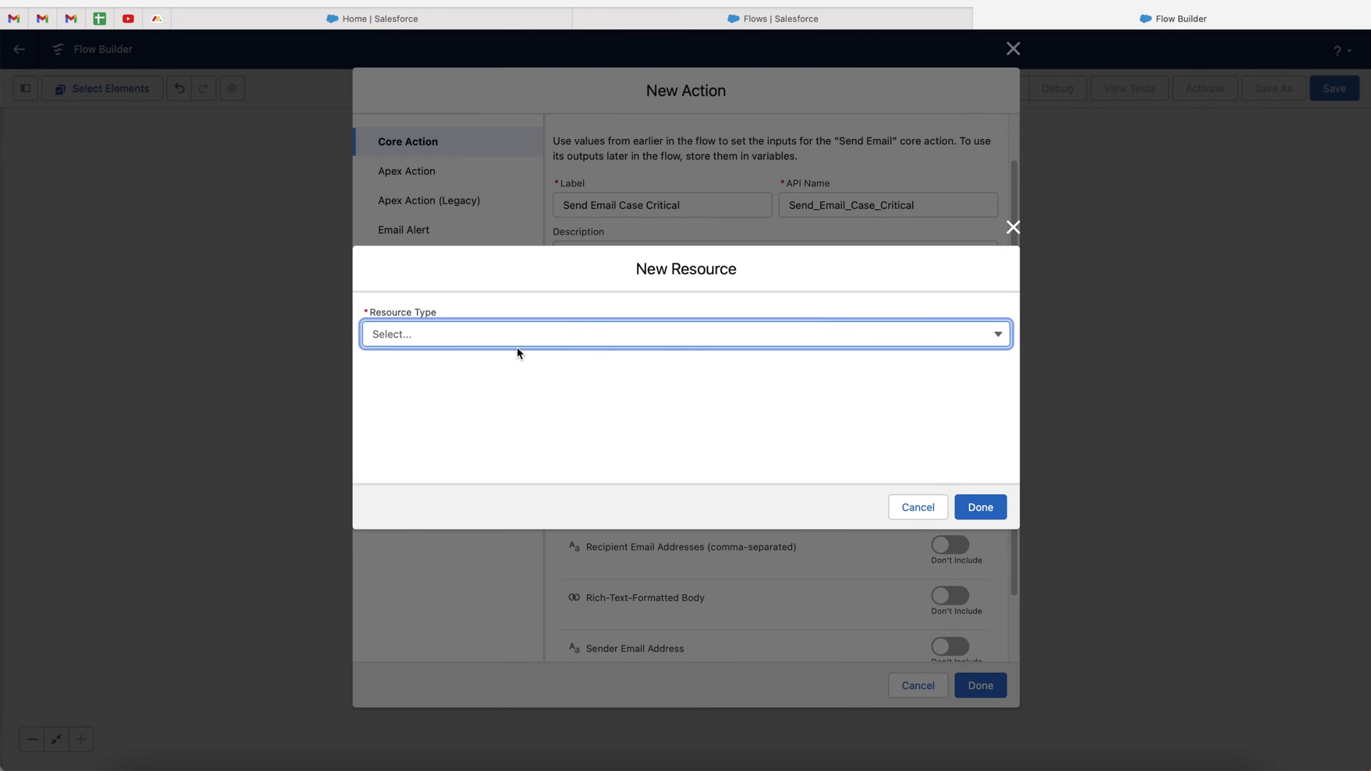
pyautogui.click(522, 337)
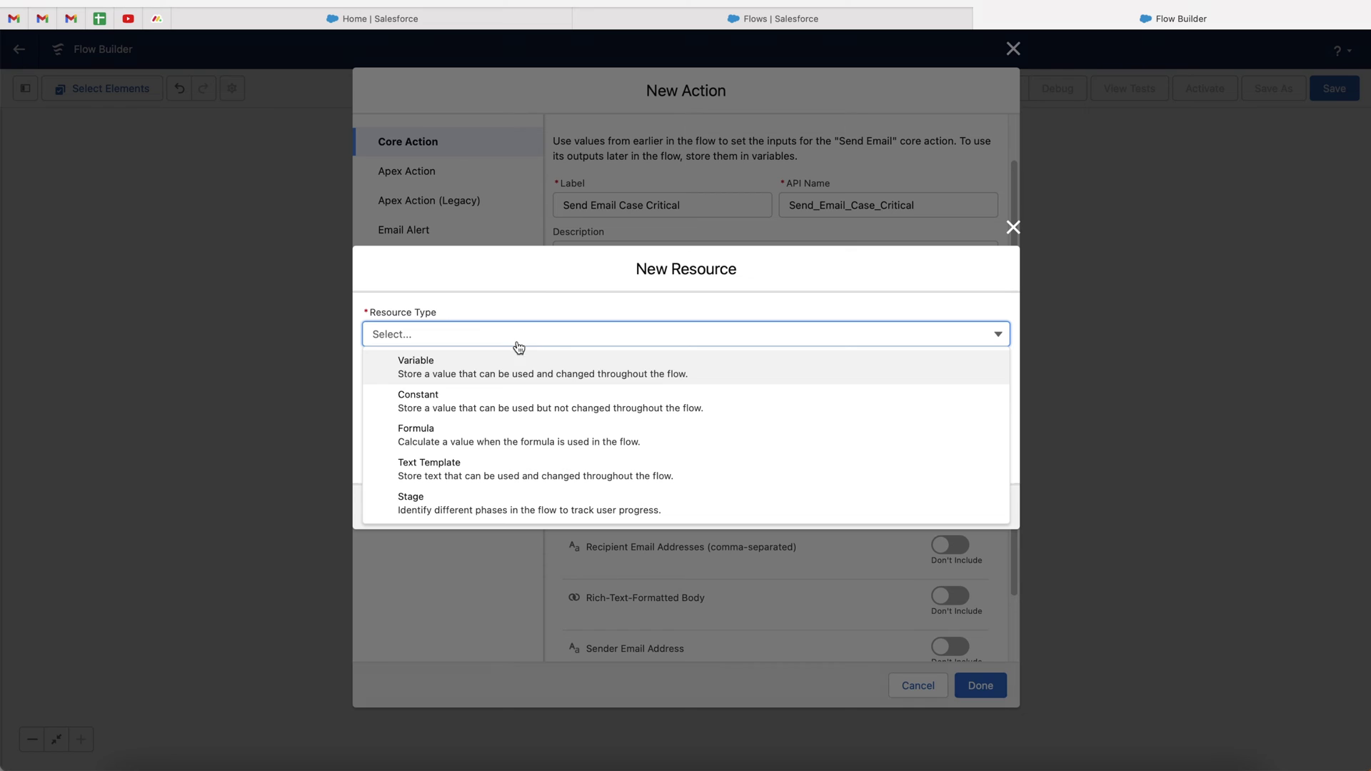
pyautogui.click(461, 472)
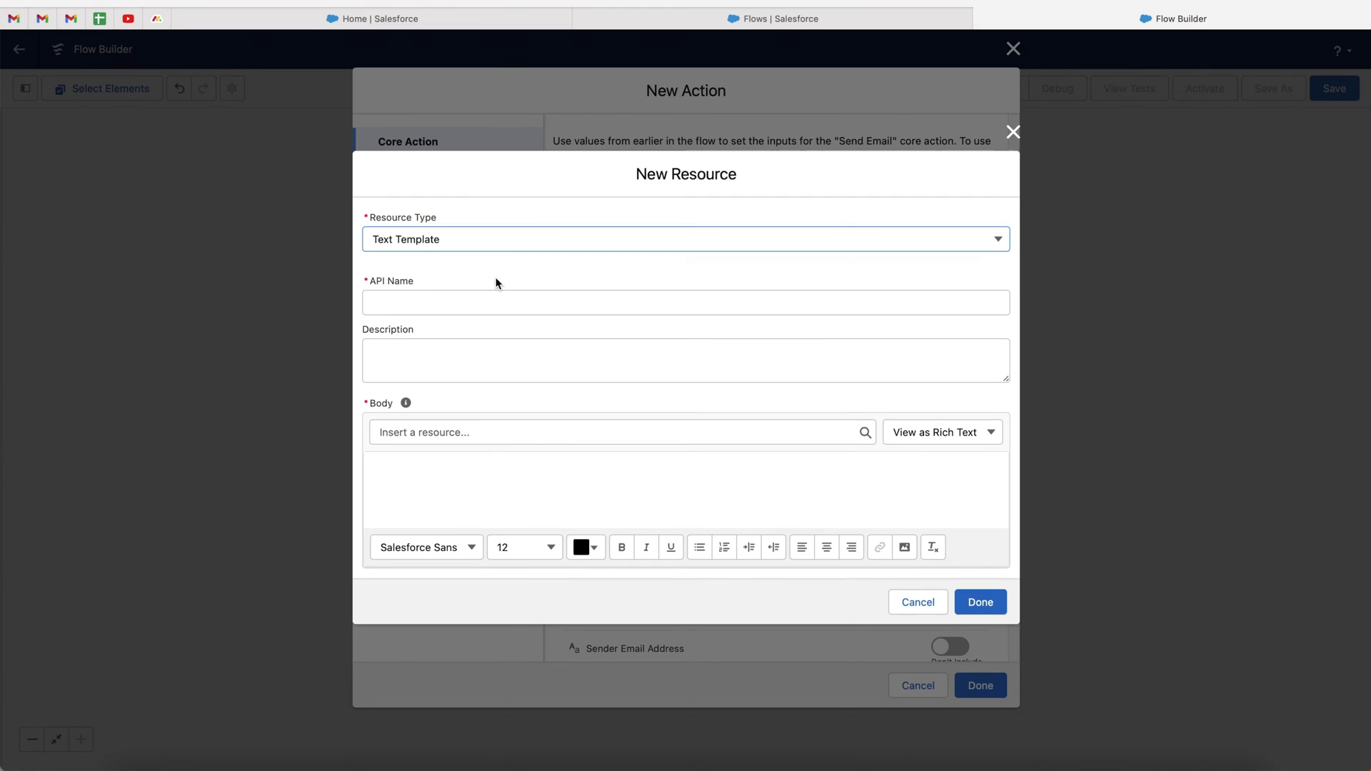
pyautogui.click(457, 303)
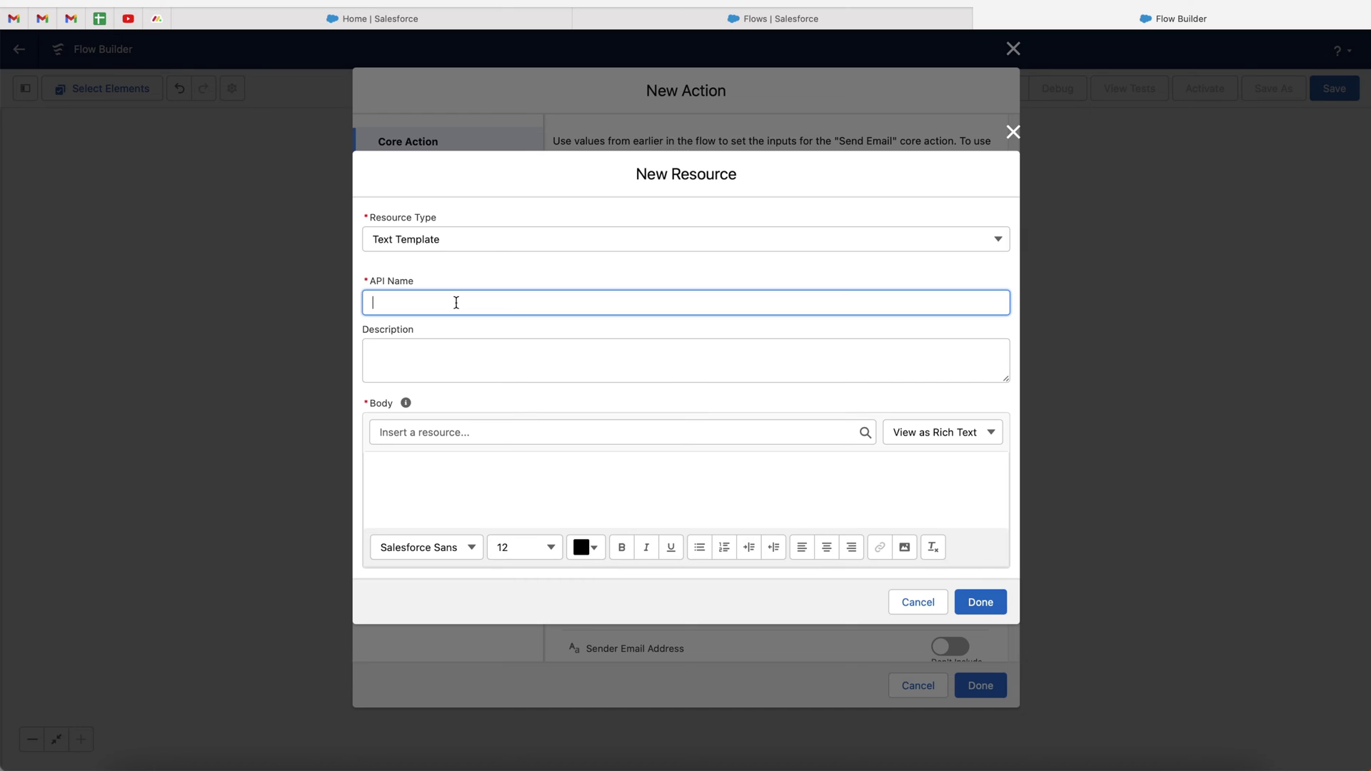
pyautogui.write('Email Template')
# Start the template body with the words 'Case number'
pyautogui.click(458, 485)
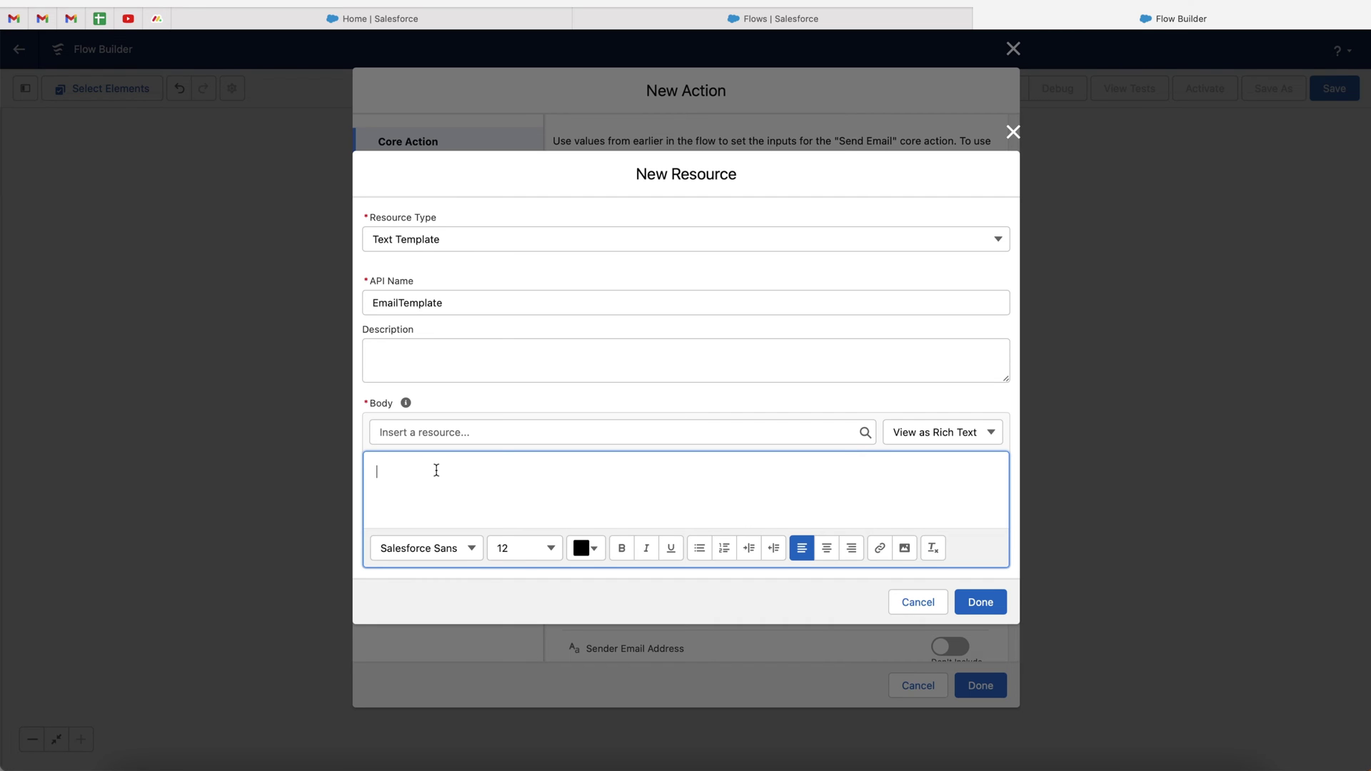
pyautogui.write('Hi')
pyautogui.press('BackSpace')
pyautogui.press('BackSpace')
pyautogui.write('Hi')
pyautogui.press('BackSpace')
pyautogui.press('BackSpace')
pyautogui.write('Case number')
# Insert {!$Record.CaseNumber}, then add 'is now priority critical. Please contact'
pyautogui.click(488, 431)
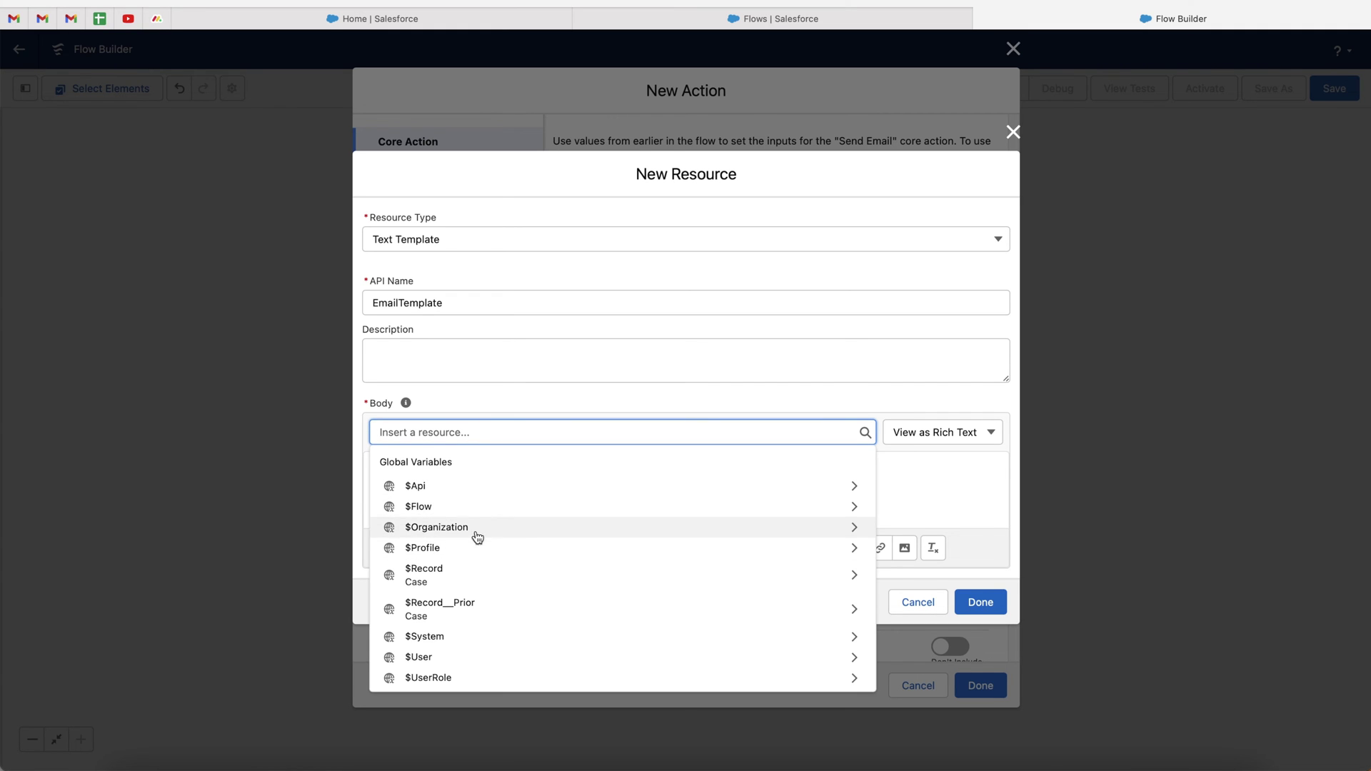
pyautogui.click(479, 578)
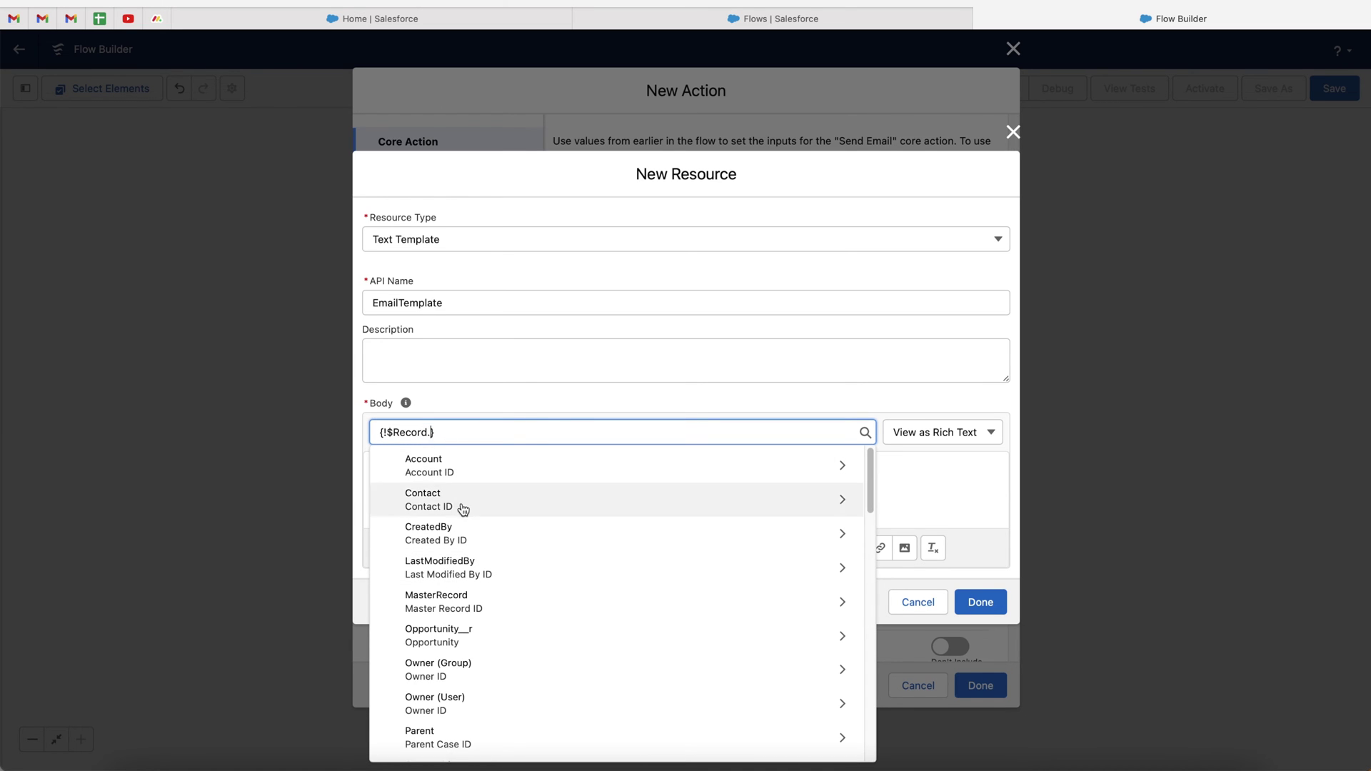
pyautogui.scroll(-2, 465, 600)
pyautogui.scroll(-4, 467, 610)
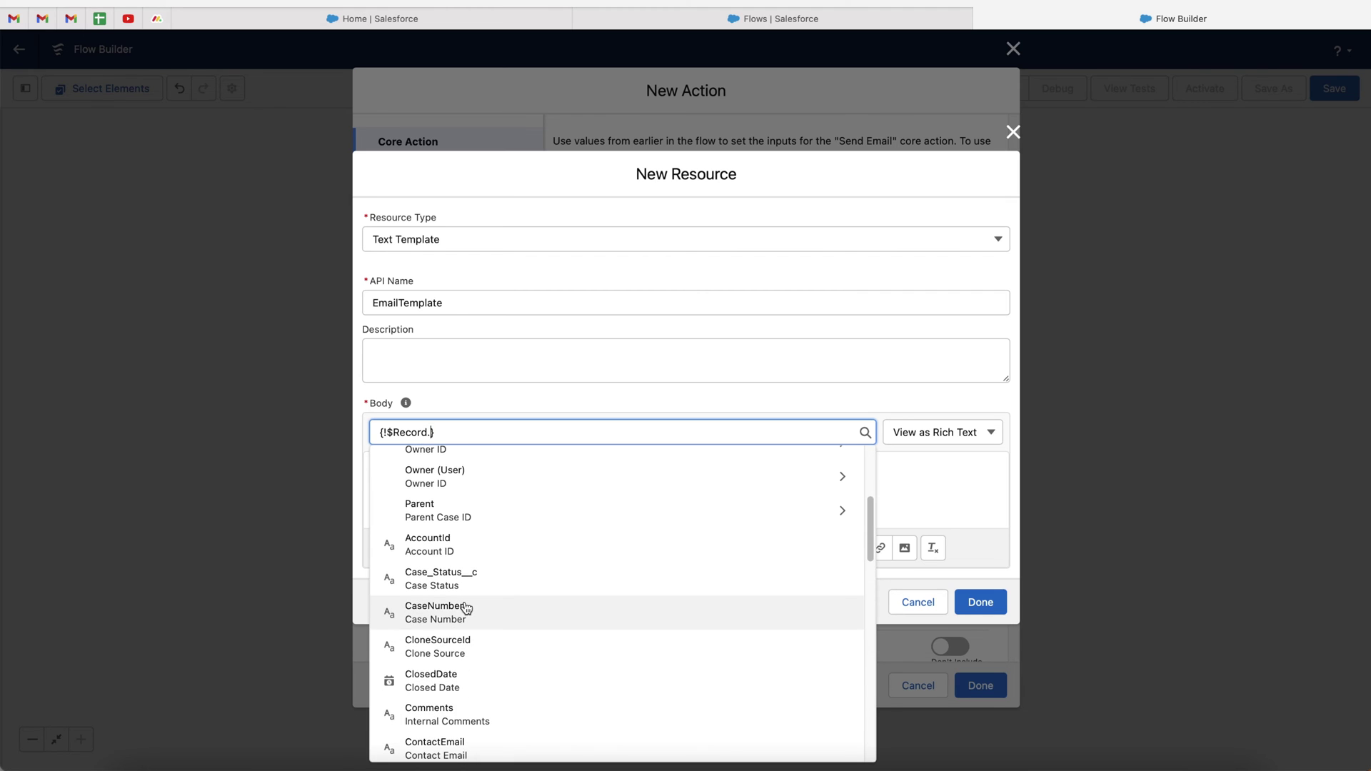
pyautogui.write('case')
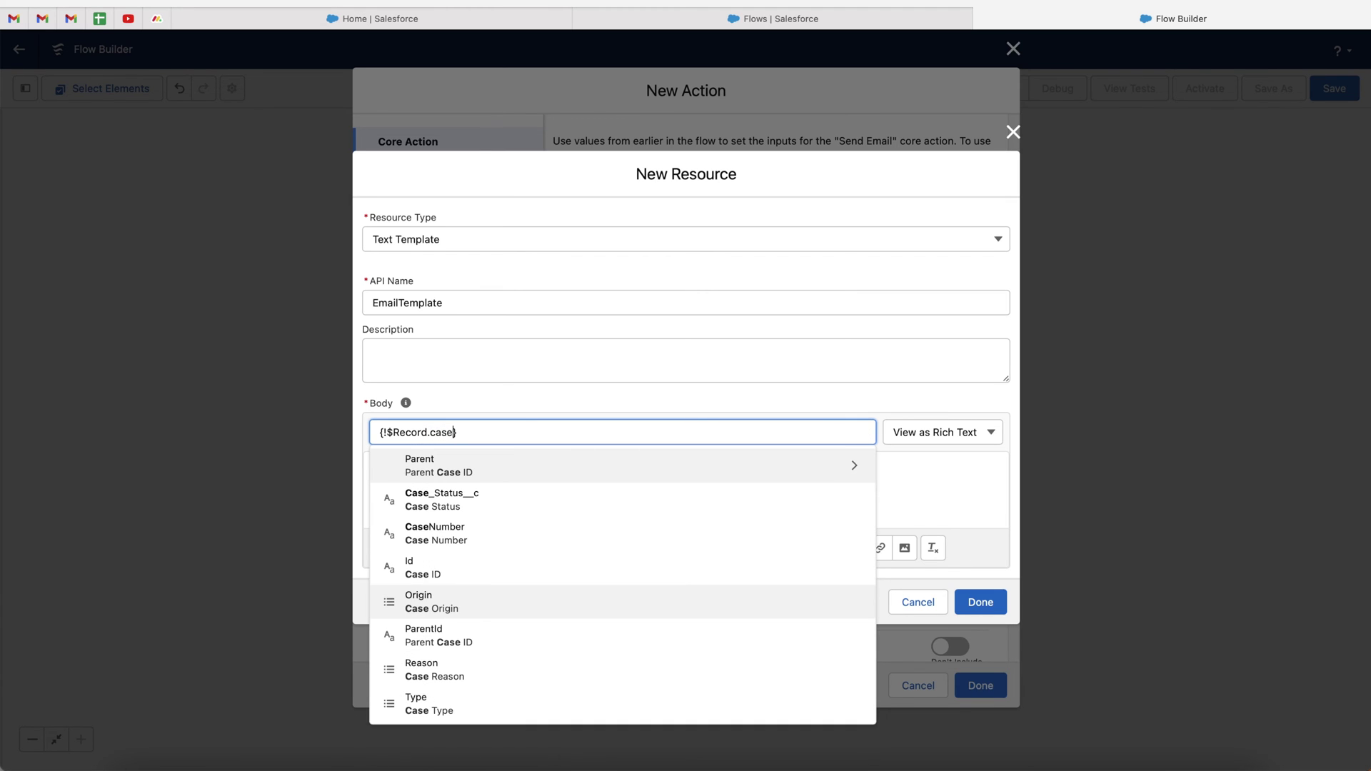
pyautogui.click(471, 541)
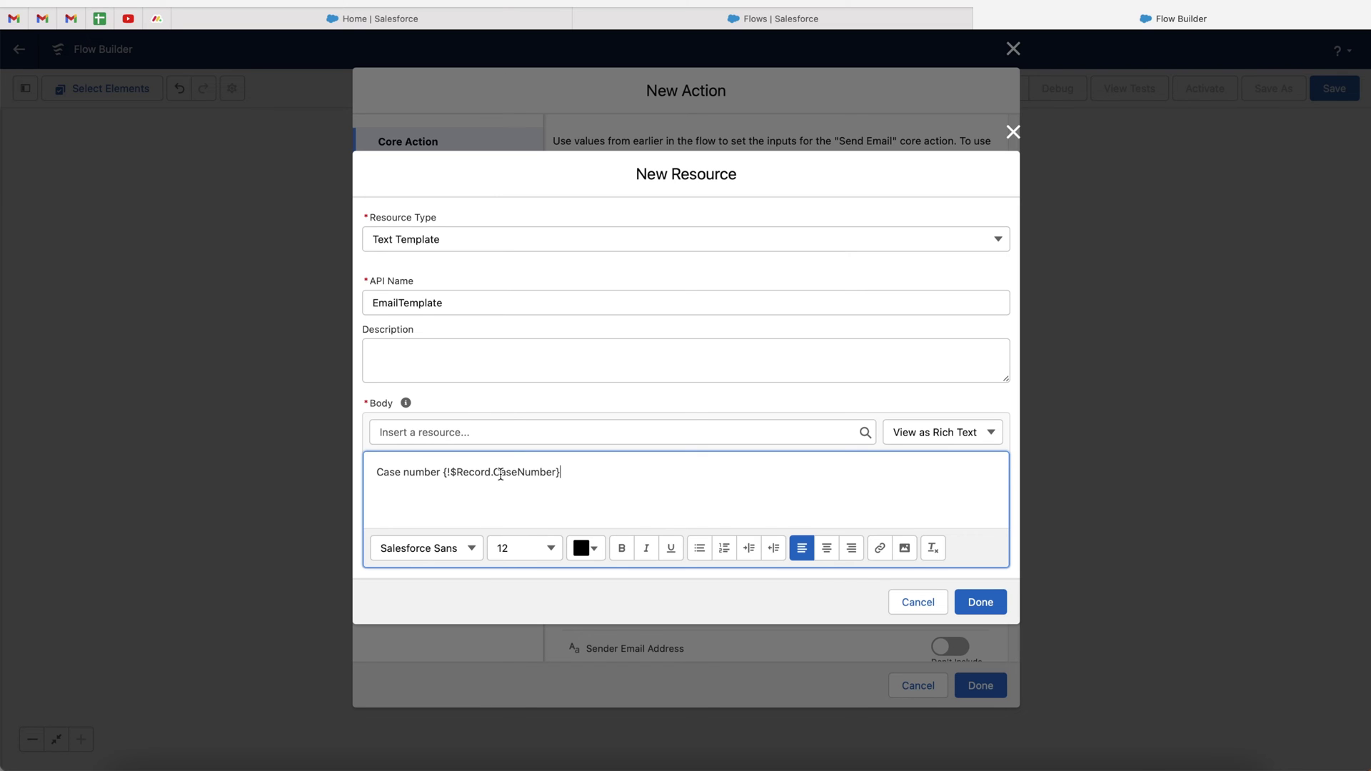
pyautogui.write('is now priority critical. Please contact')
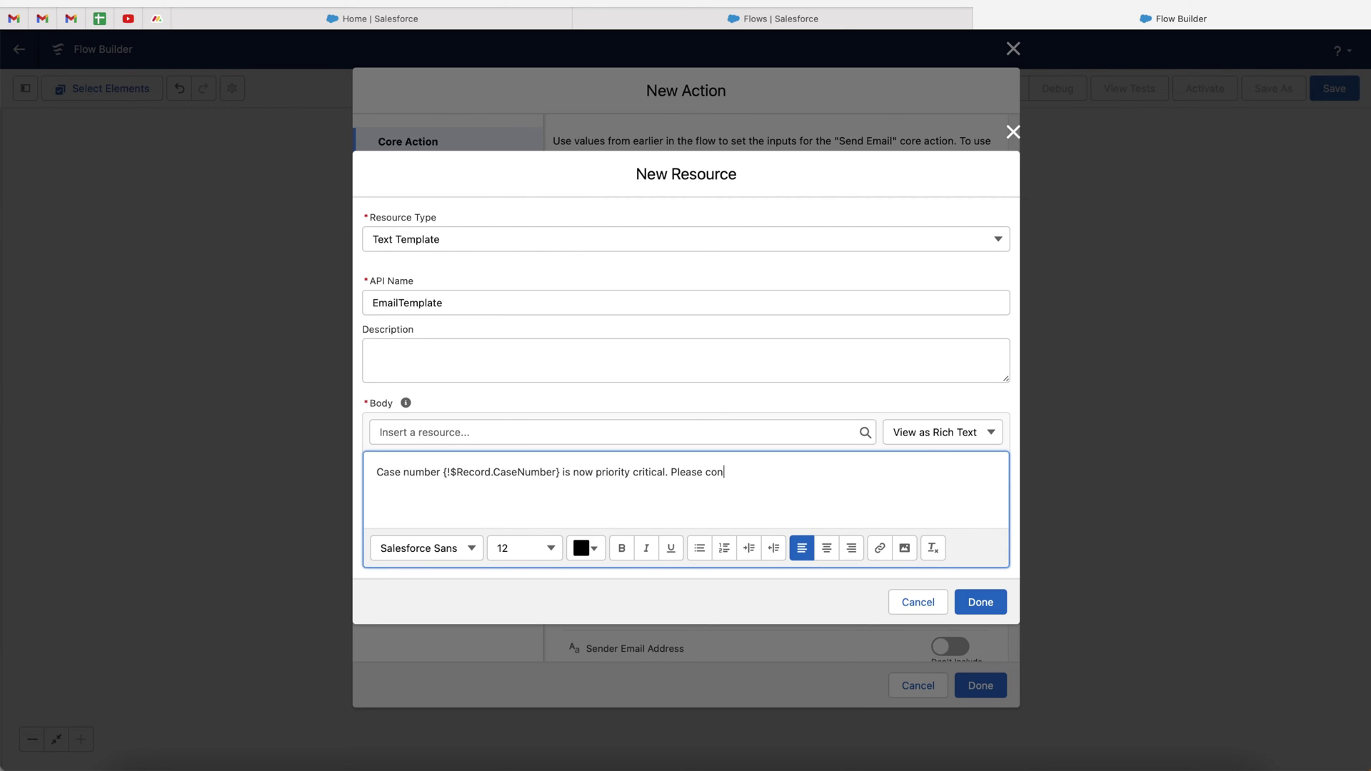
# Insert the Case contact's FirstName field into the template body
pyautogui.click(453, 431)
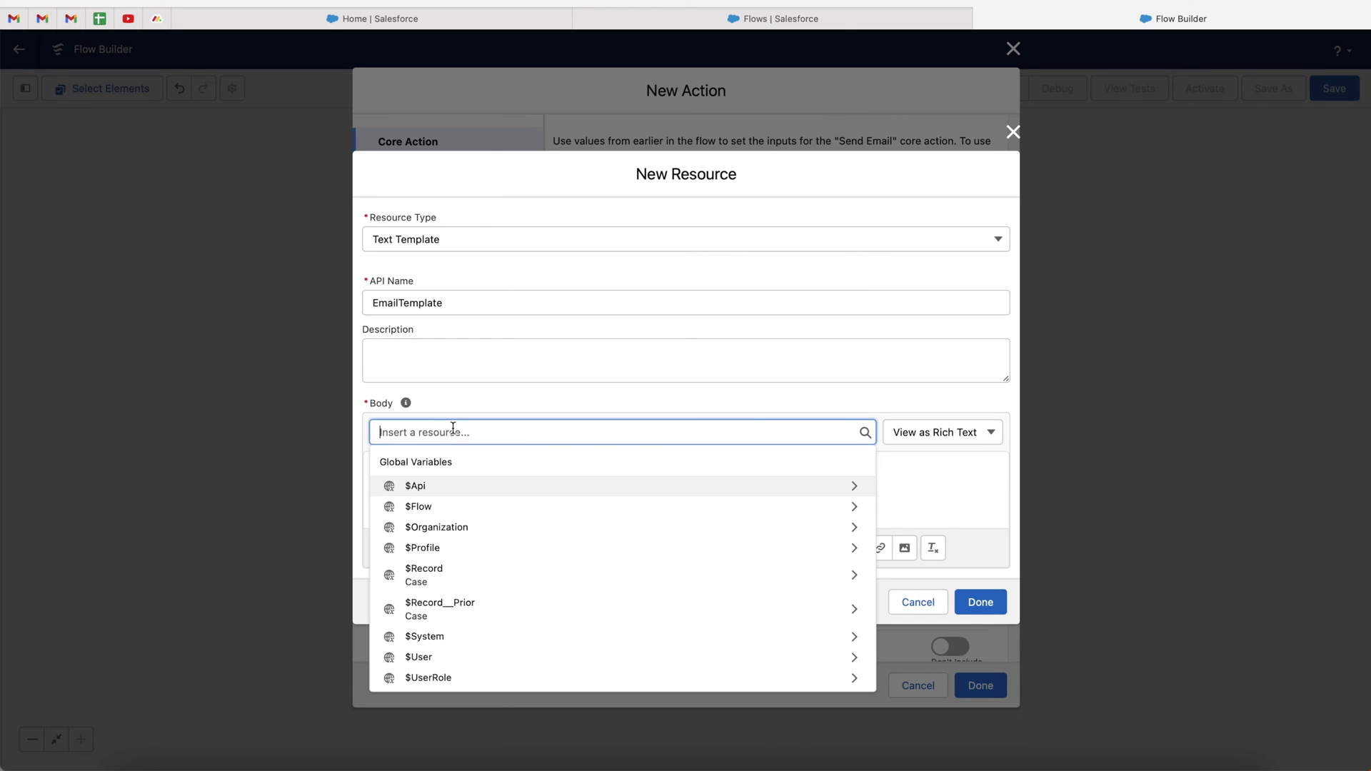
pyautogui.click(455, 579)
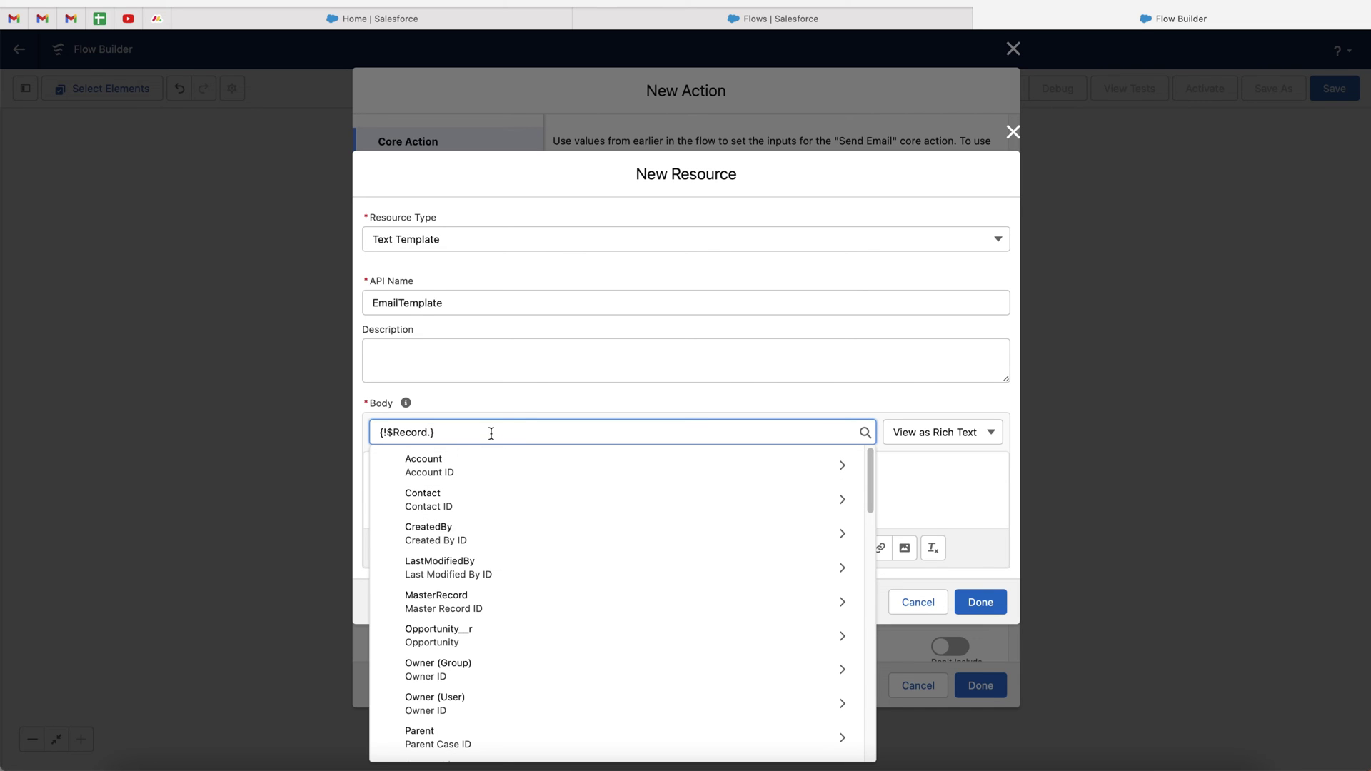
pyautogui.write('cont')
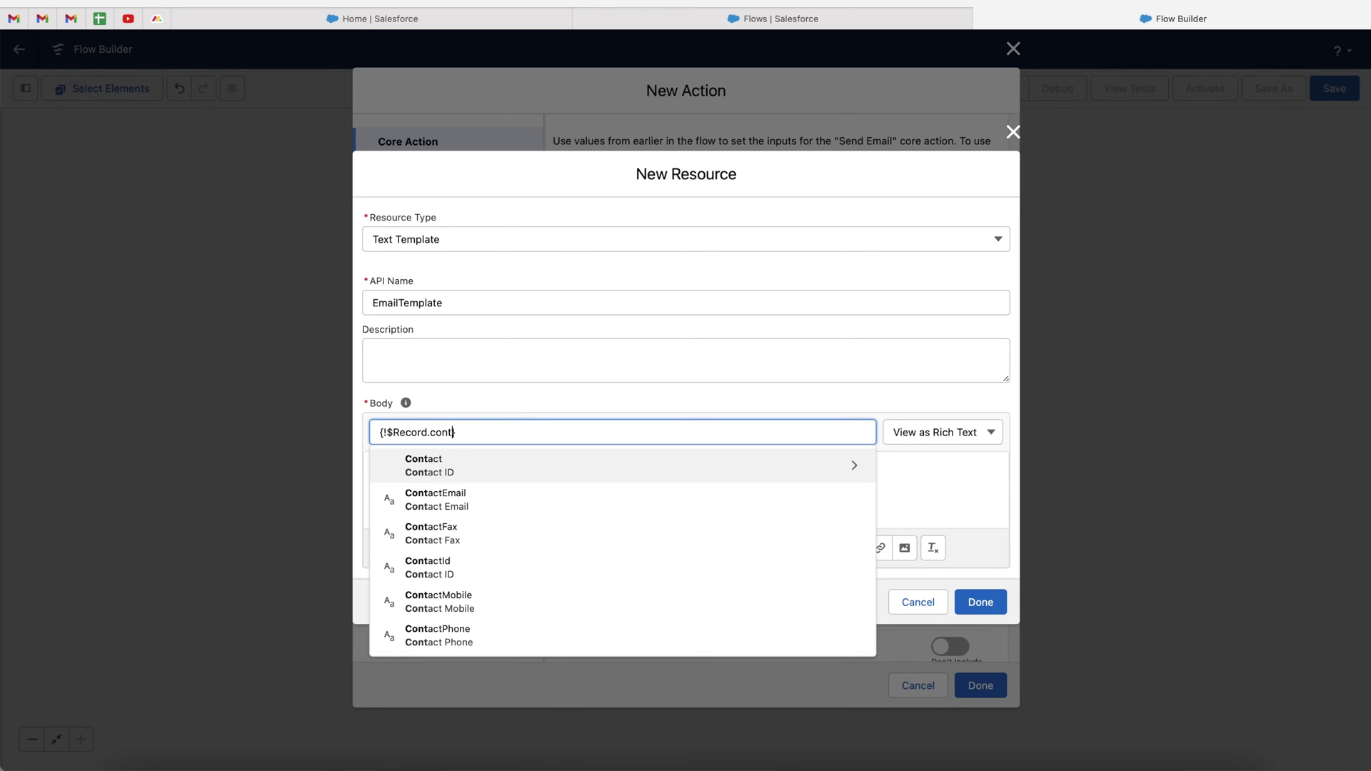
pyautogui.click(467, 465)
pyautogui.write('name')
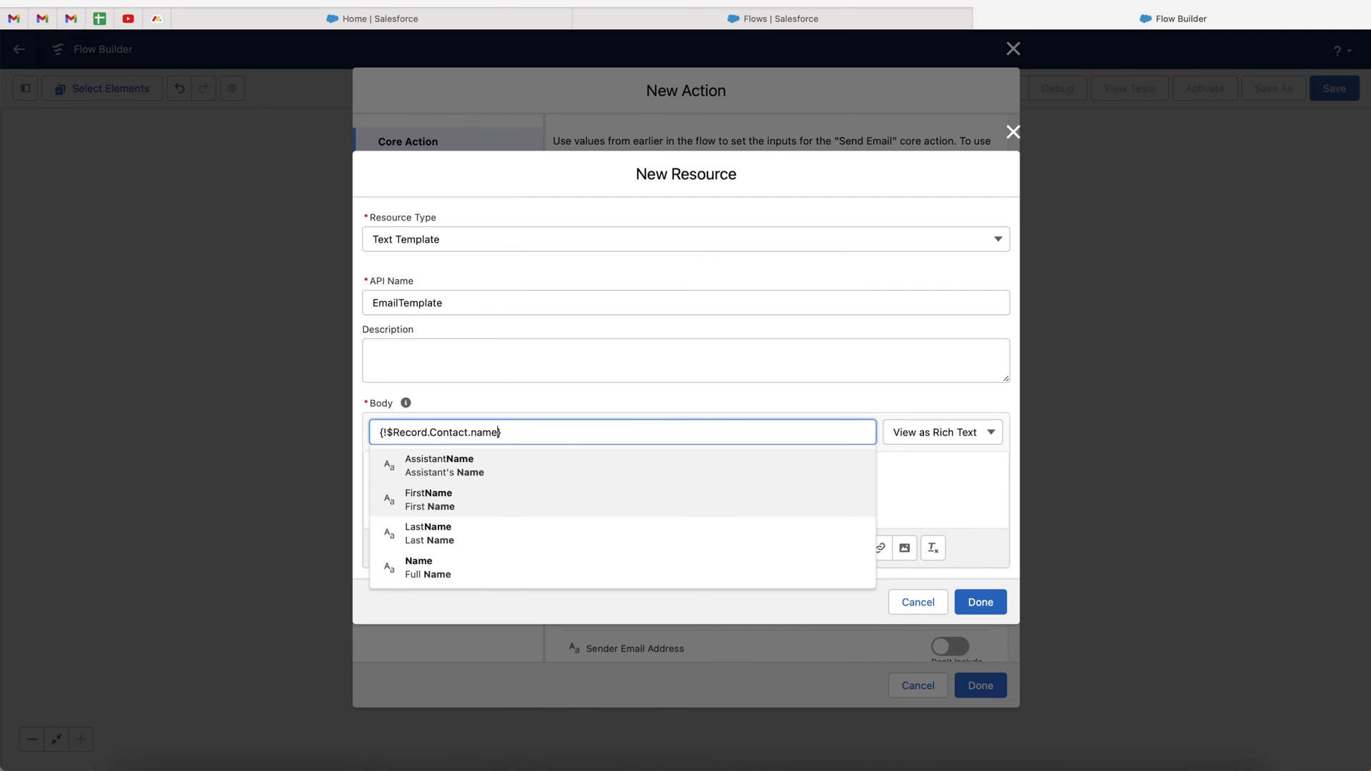
pyautogui.click(448, 503)
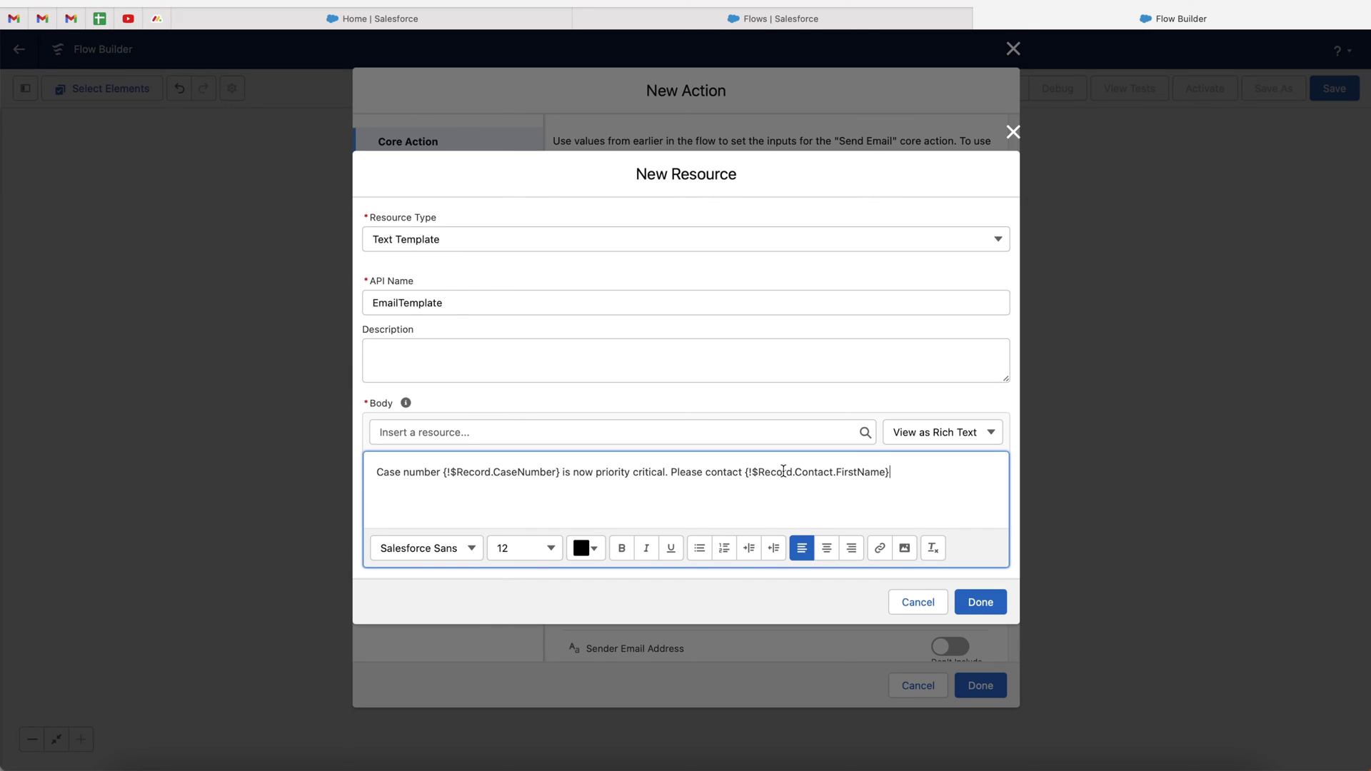
# Add a line 'This is the email to speak to them' plus ContactEmail, and save the template
pyautogui.press('Return')
pyautogui.press('Return')
pyautogui.write('This is the email to speak to them -')
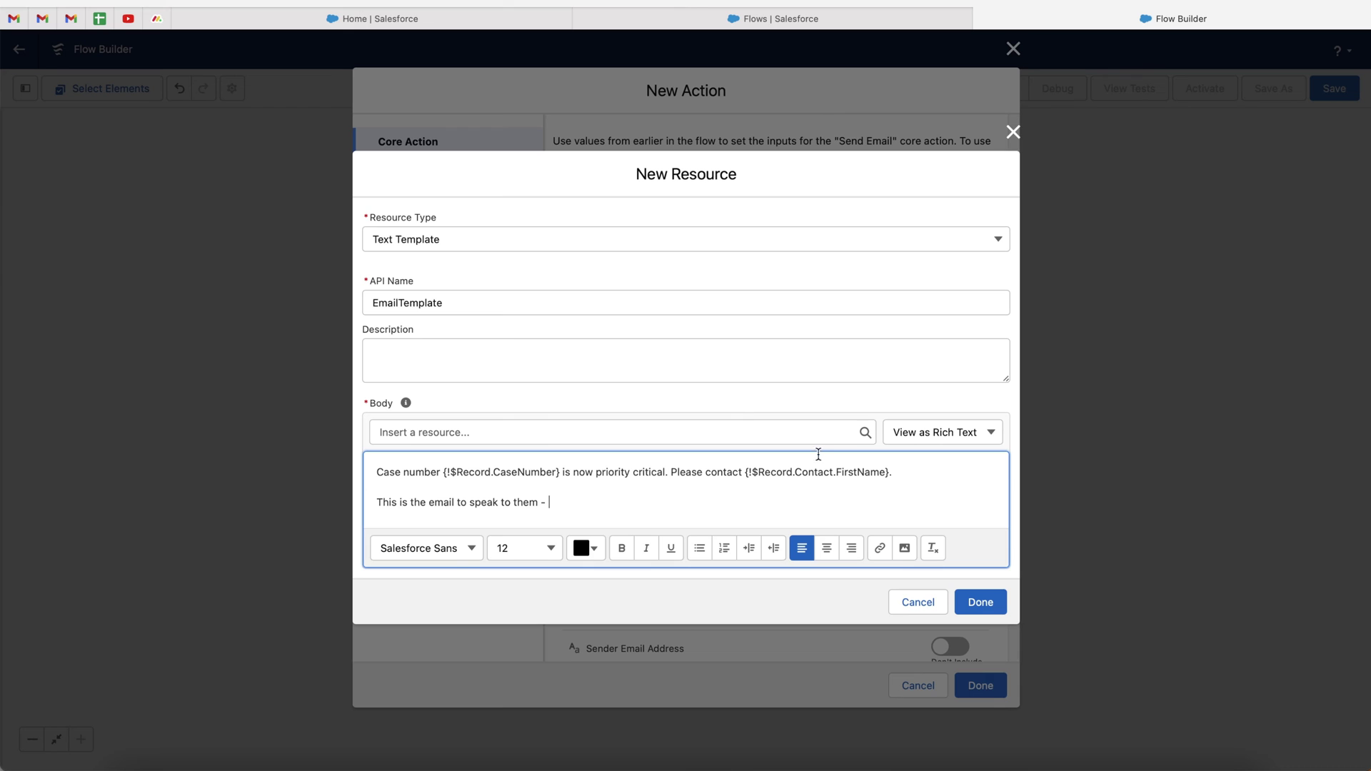
pyautogui.click(718, 431)
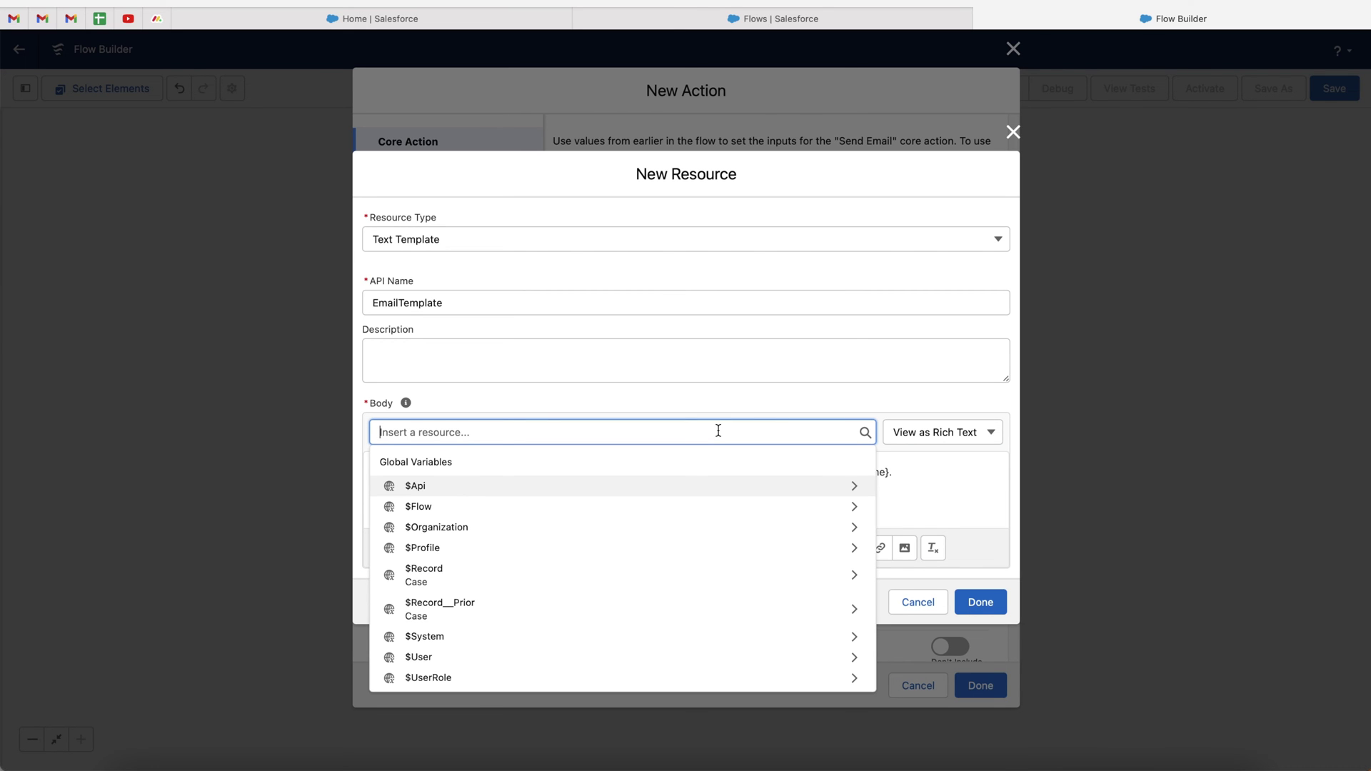
pyautogui.click(577, 573)
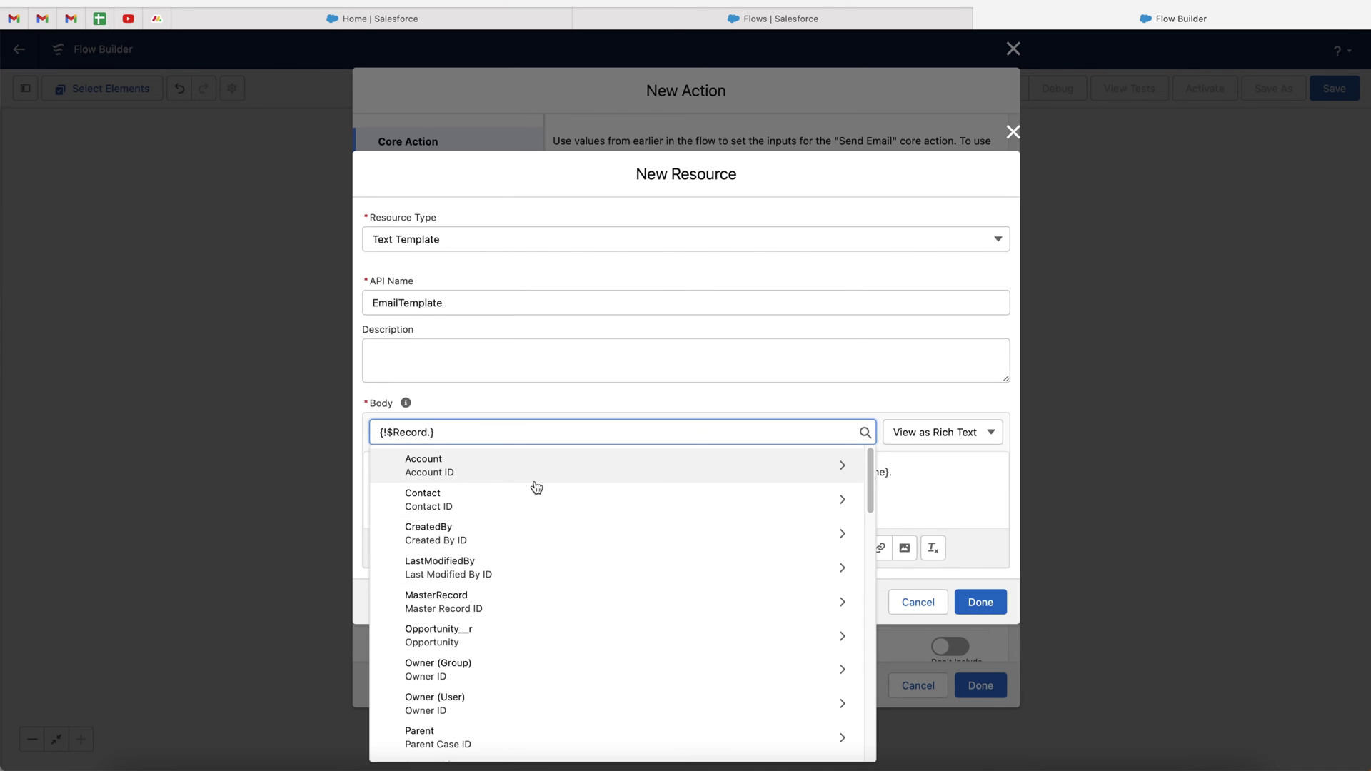
pyautogui.write('contact')
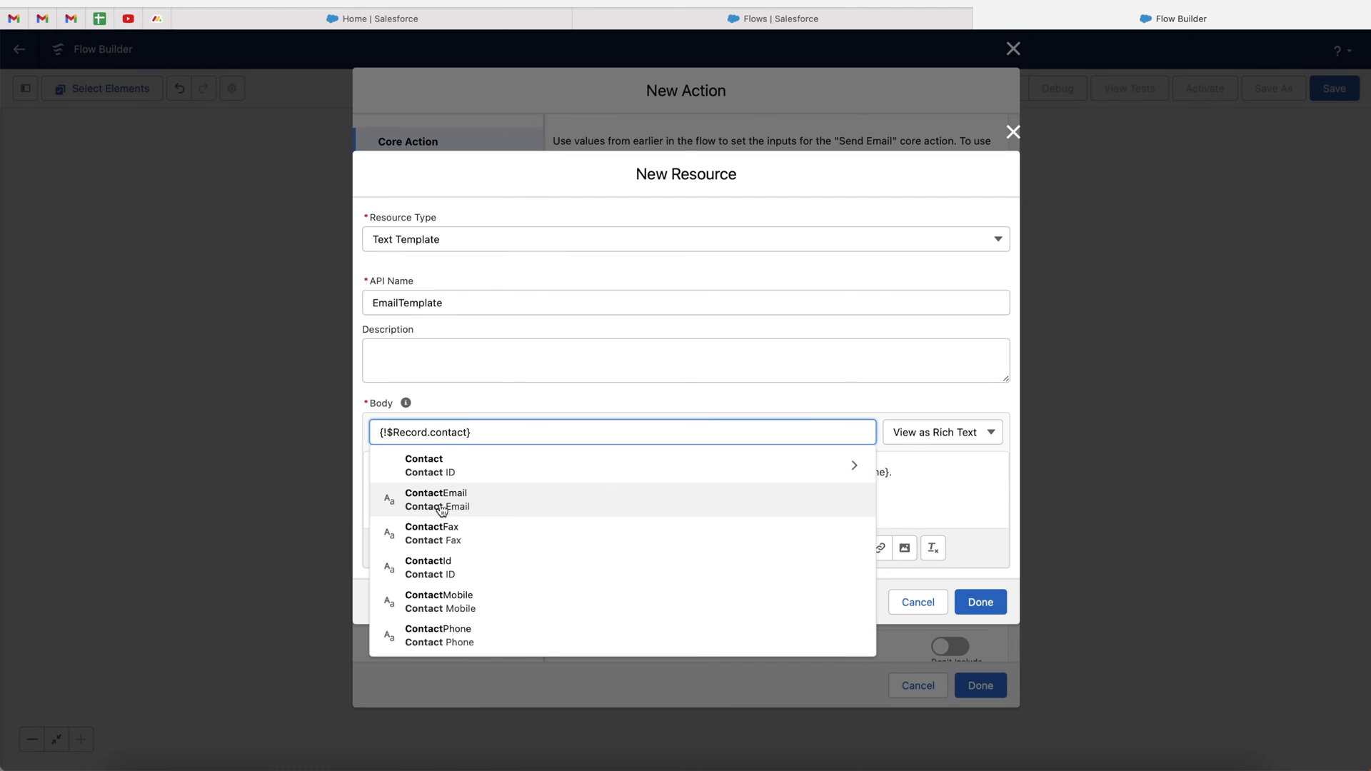
pyautogui.click(441, 503)
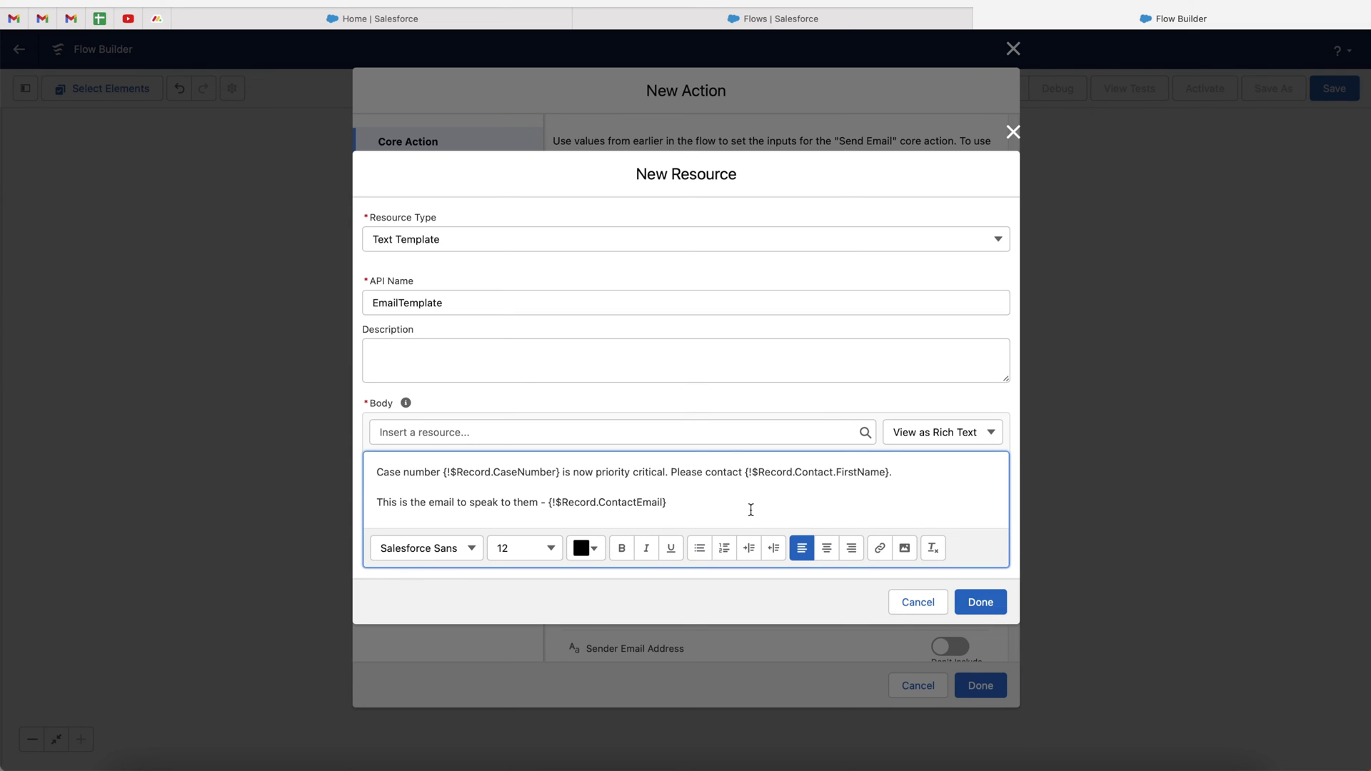
pyautogui.click(980, 598)
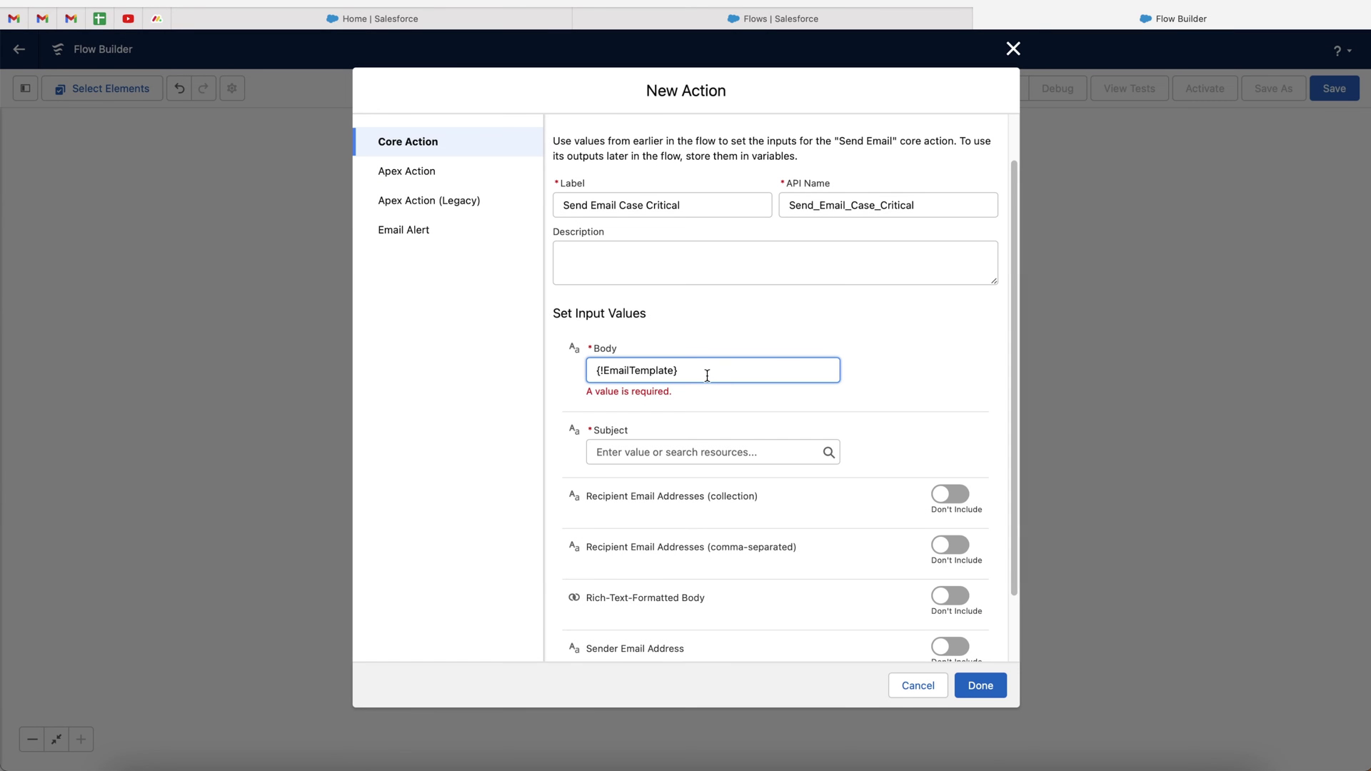
# Set the subject to 'A Case Is Now Critical!' and include comma-separated recipient email addresses
pyautogui.click(965, 388)
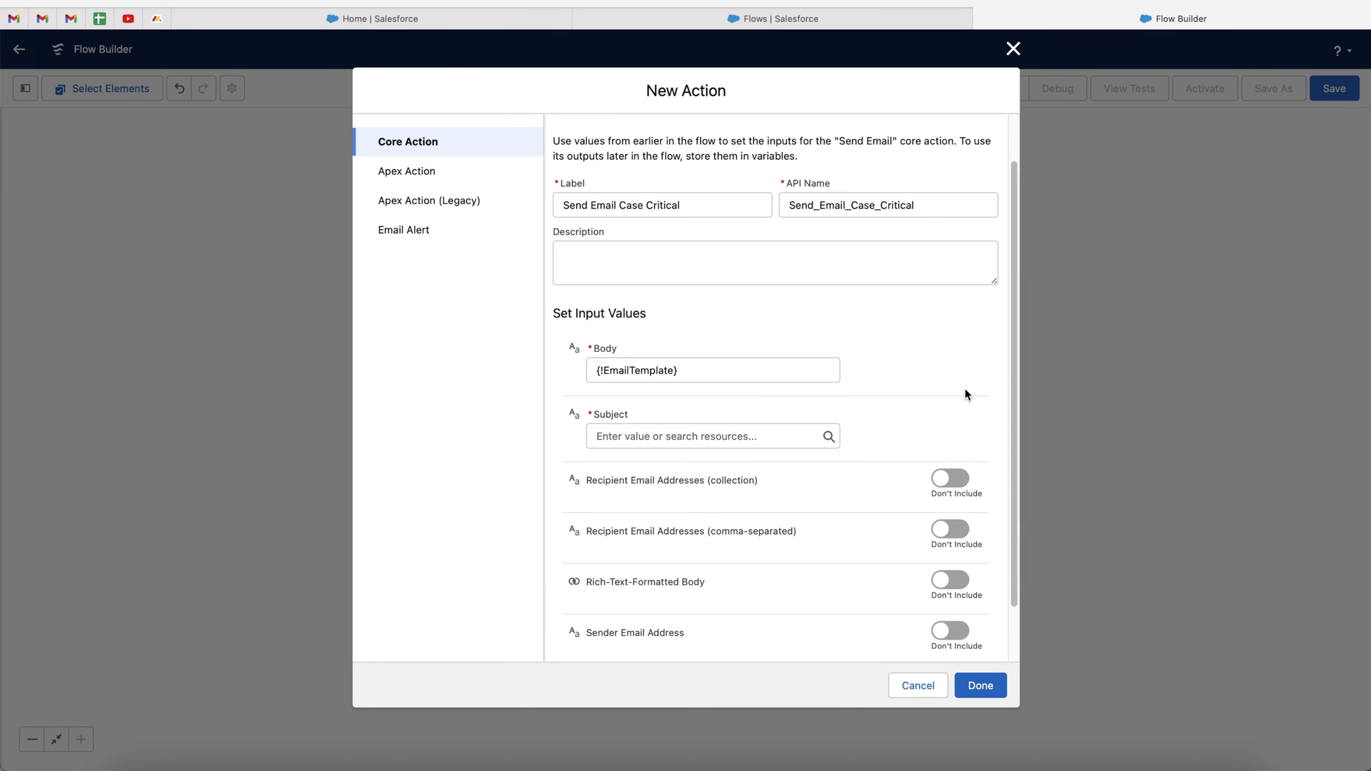
pyautogui.click(629, 434)
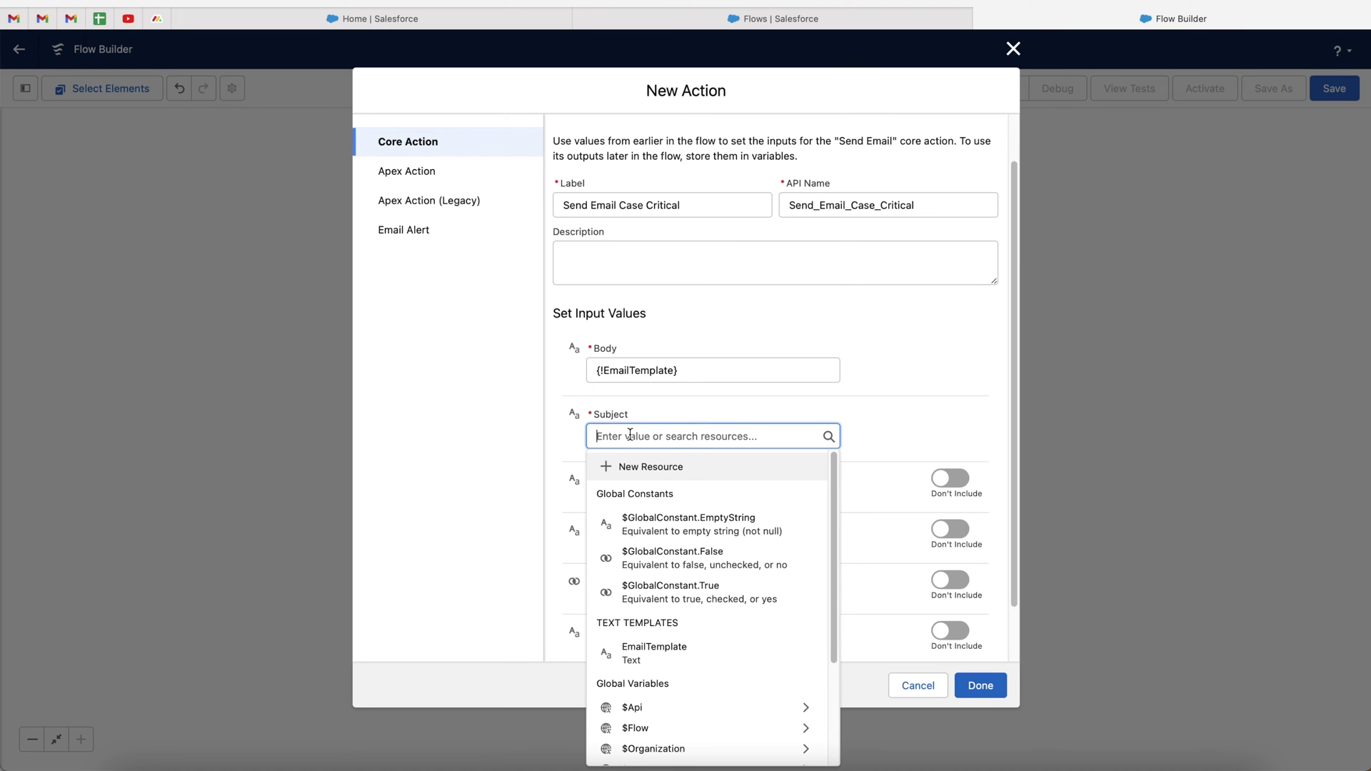
pyautogui.write('A new')
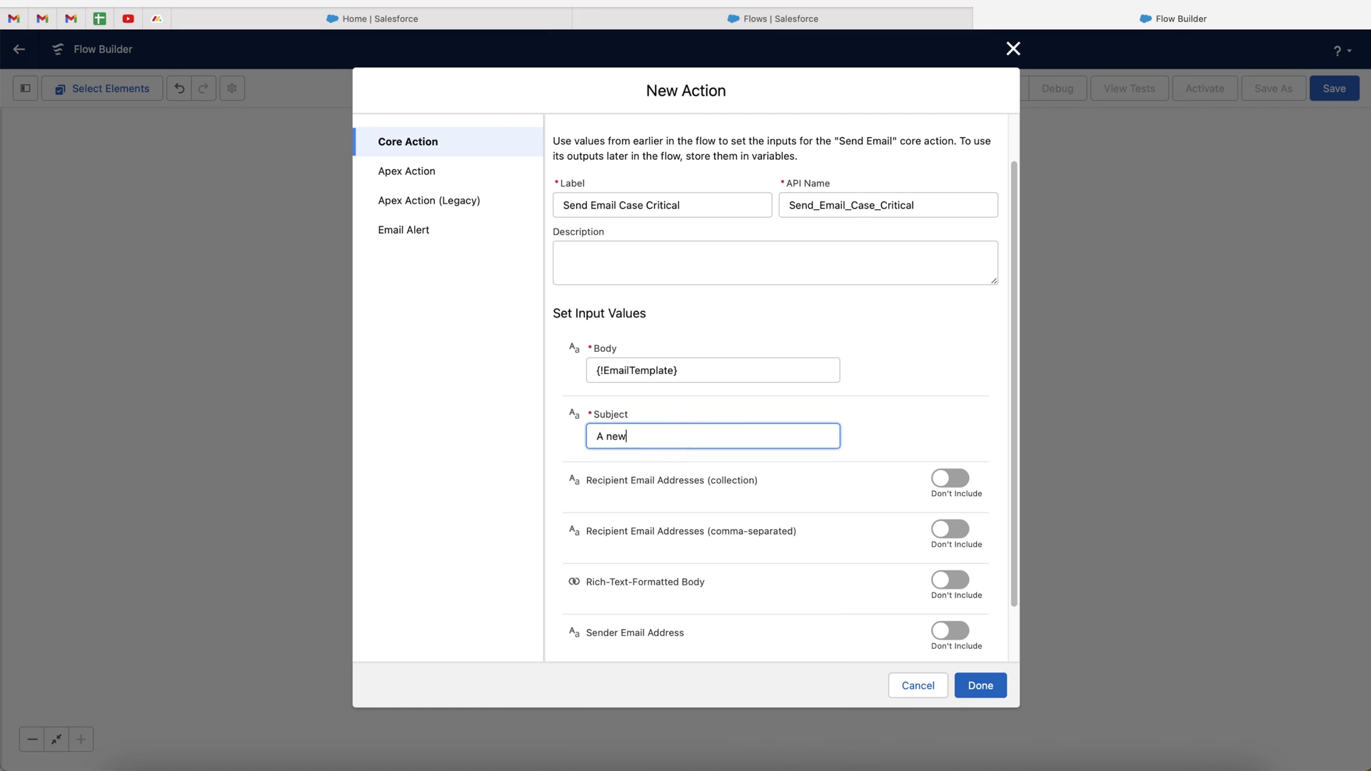
pyautogui.press('BackSpace')
pyautogui.press('BackSpace')
pyautogui.press('BackSpace')
pyautogui.write('Case Is Now Critical')
pyautogui.press('BackSpace')
pyautogui.write('!')
pyautogui.click(890, 425)
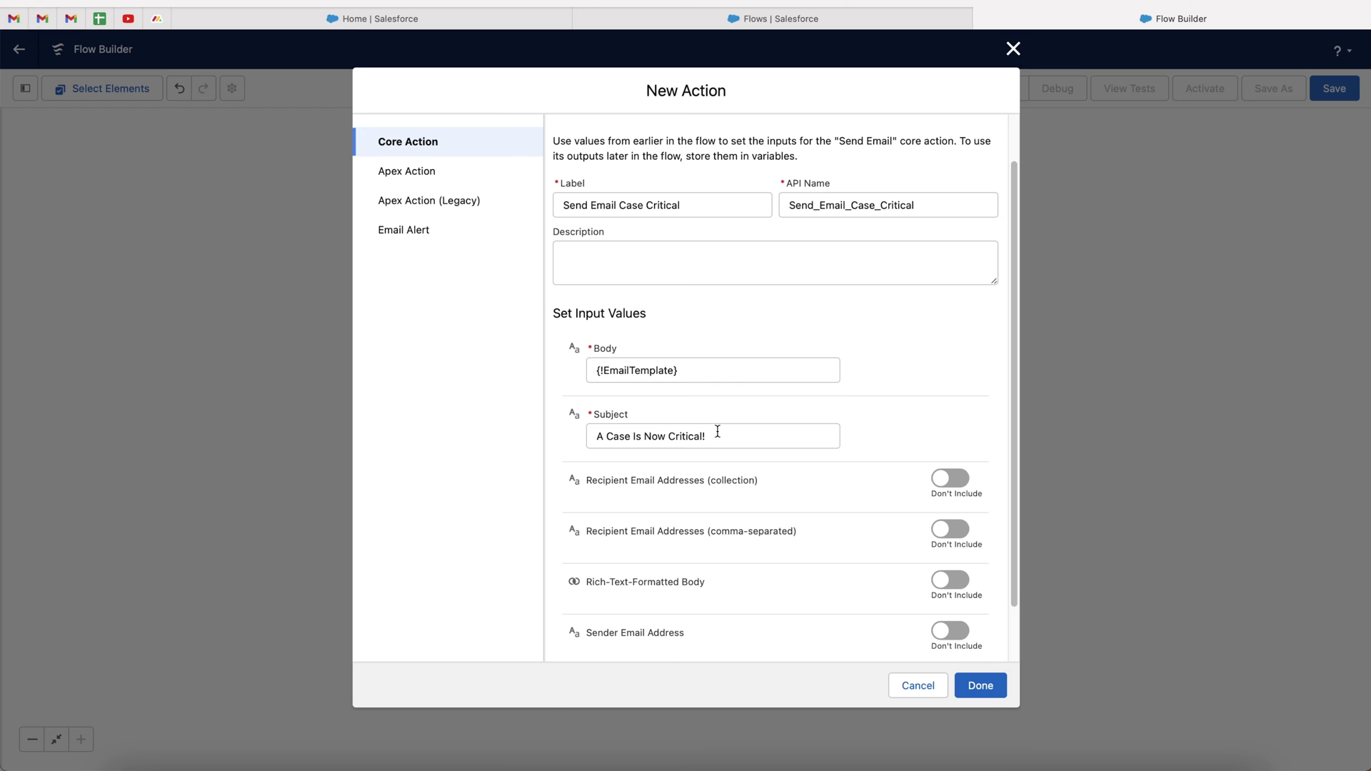
pyautogui.scroll(-1, 788, 446)
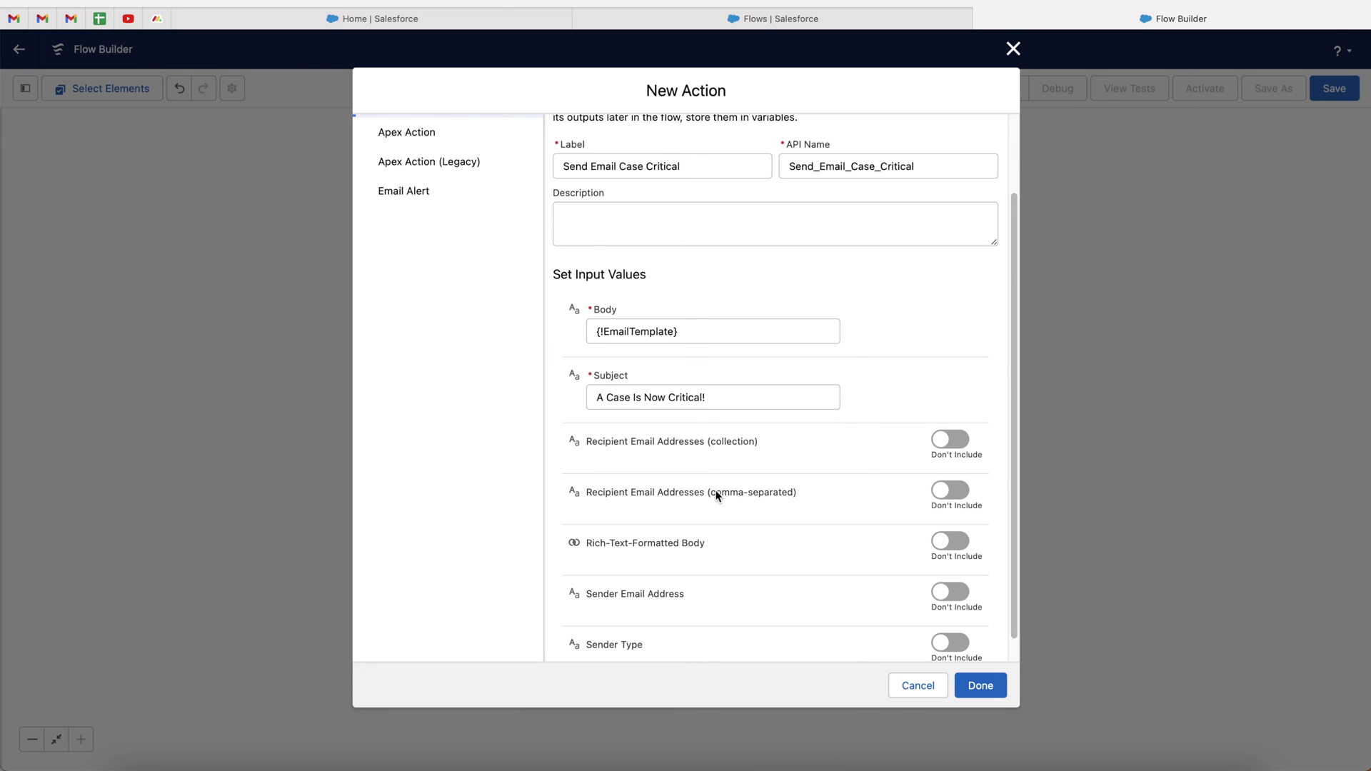
pyautogui.click(957, 493)
# Add the case owner's email ($Record > Owner (User) > Email) as a recipient address
pyautogui.click(678, 512)
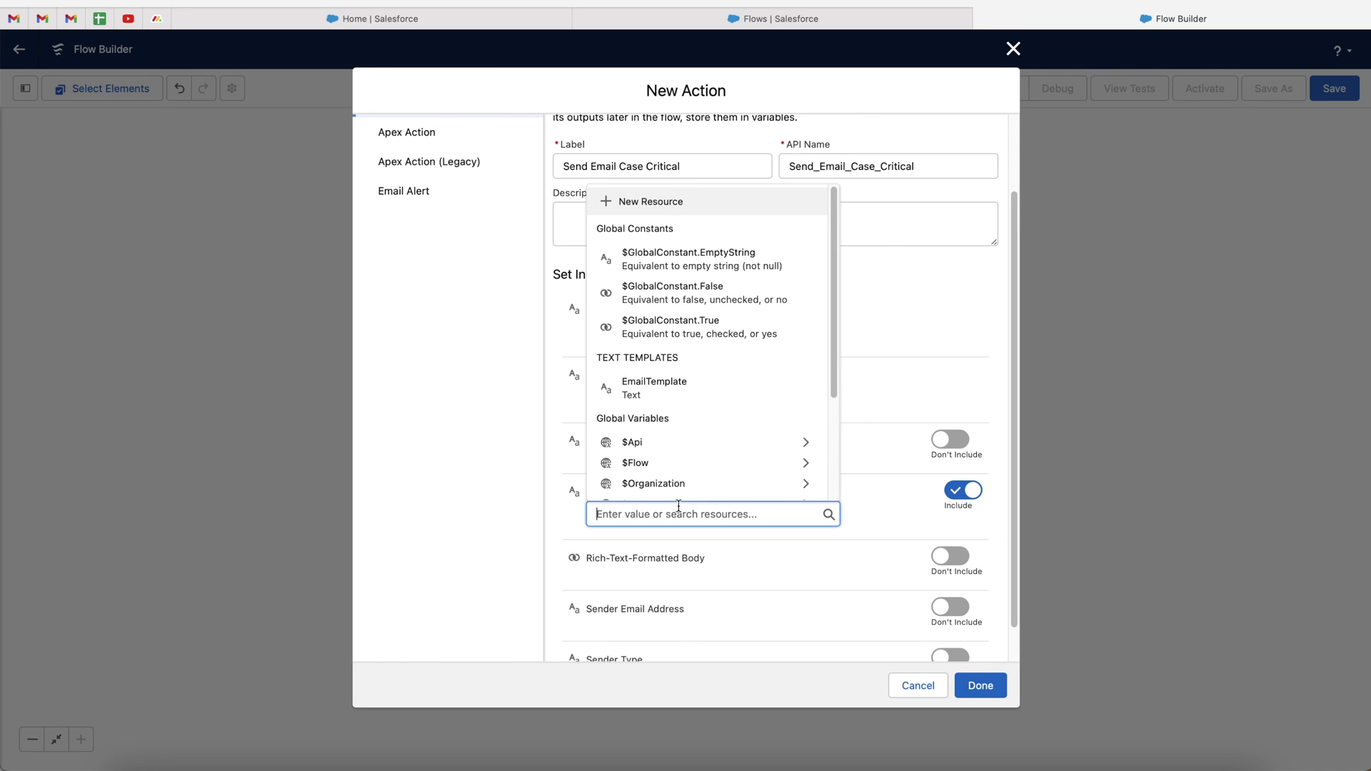
pyautogui.scroll(-4, 683, 426)
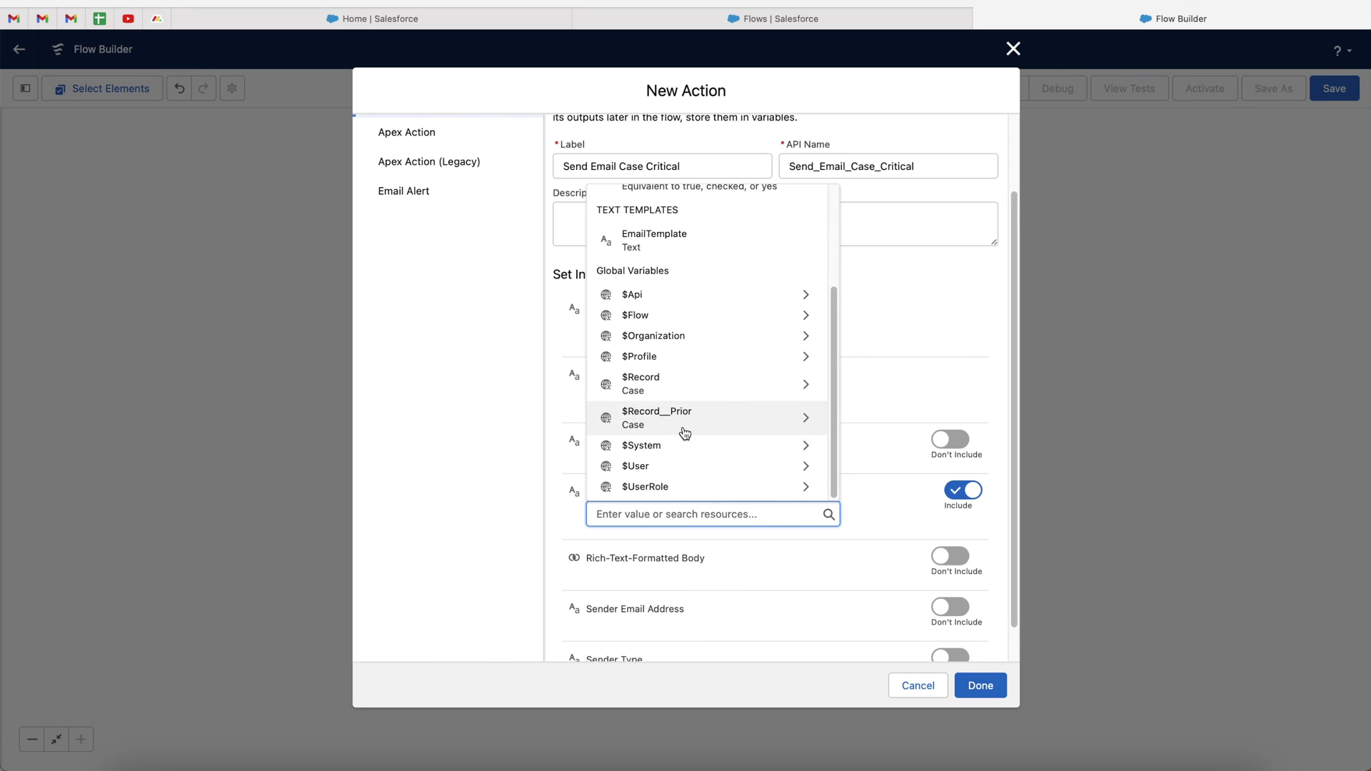
pyautogui.click(676, 388)
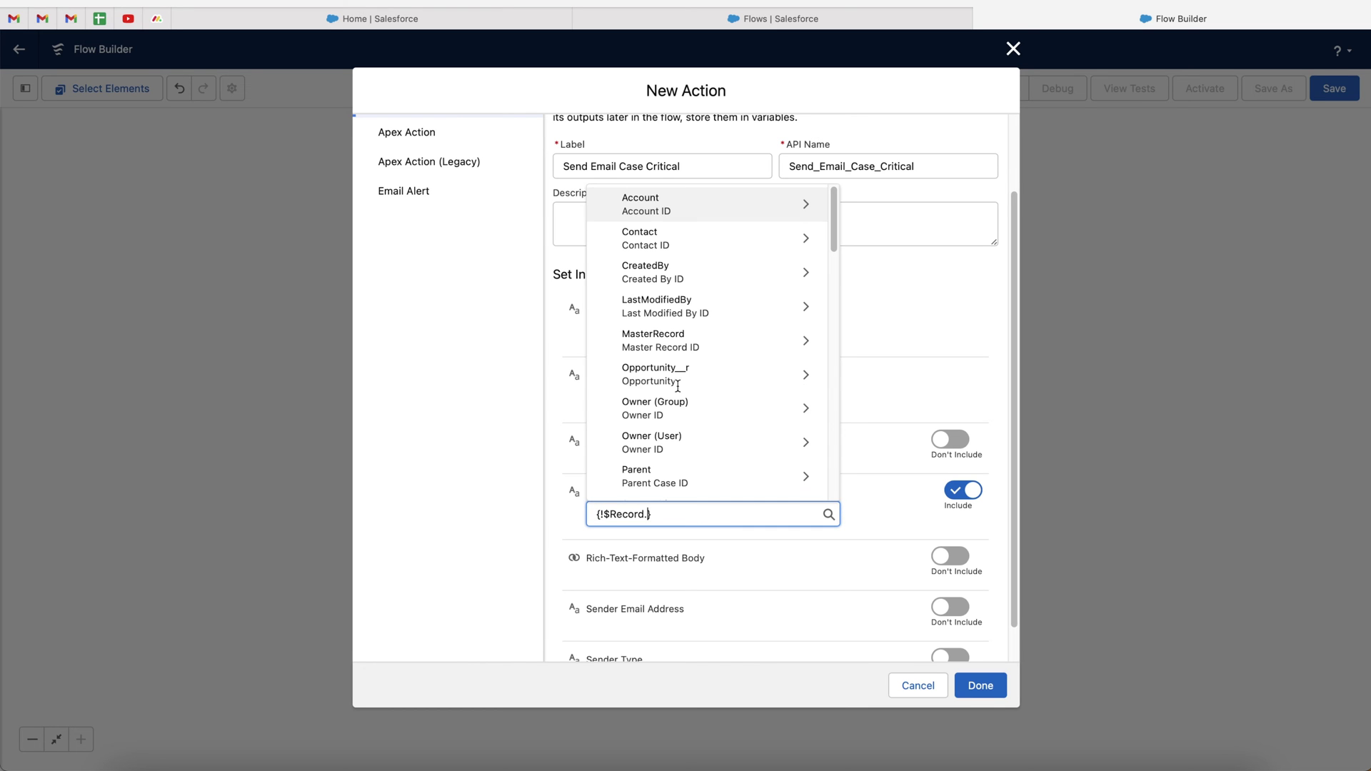
pyautogui.scroll(-1, 671, 450)
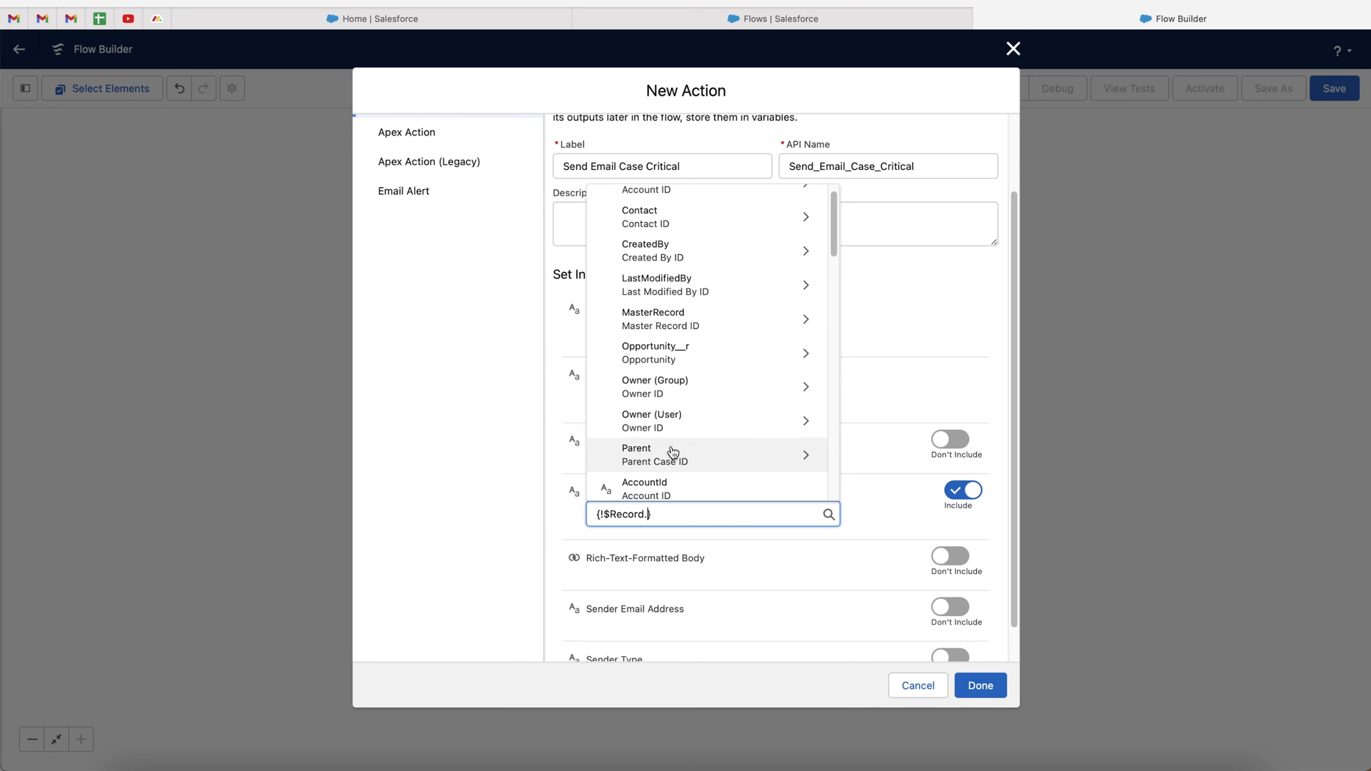
pyautogui.write('user')
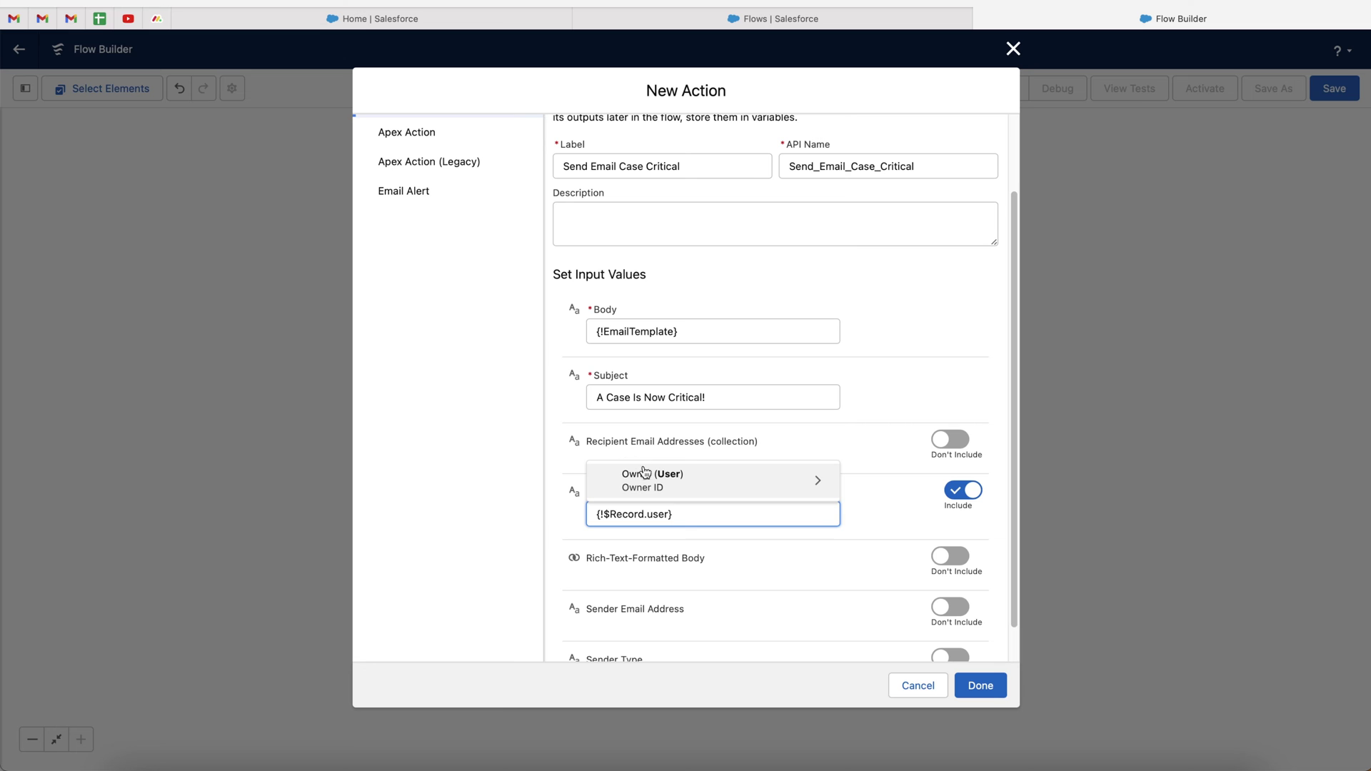
pyautogui.click(818, 485)
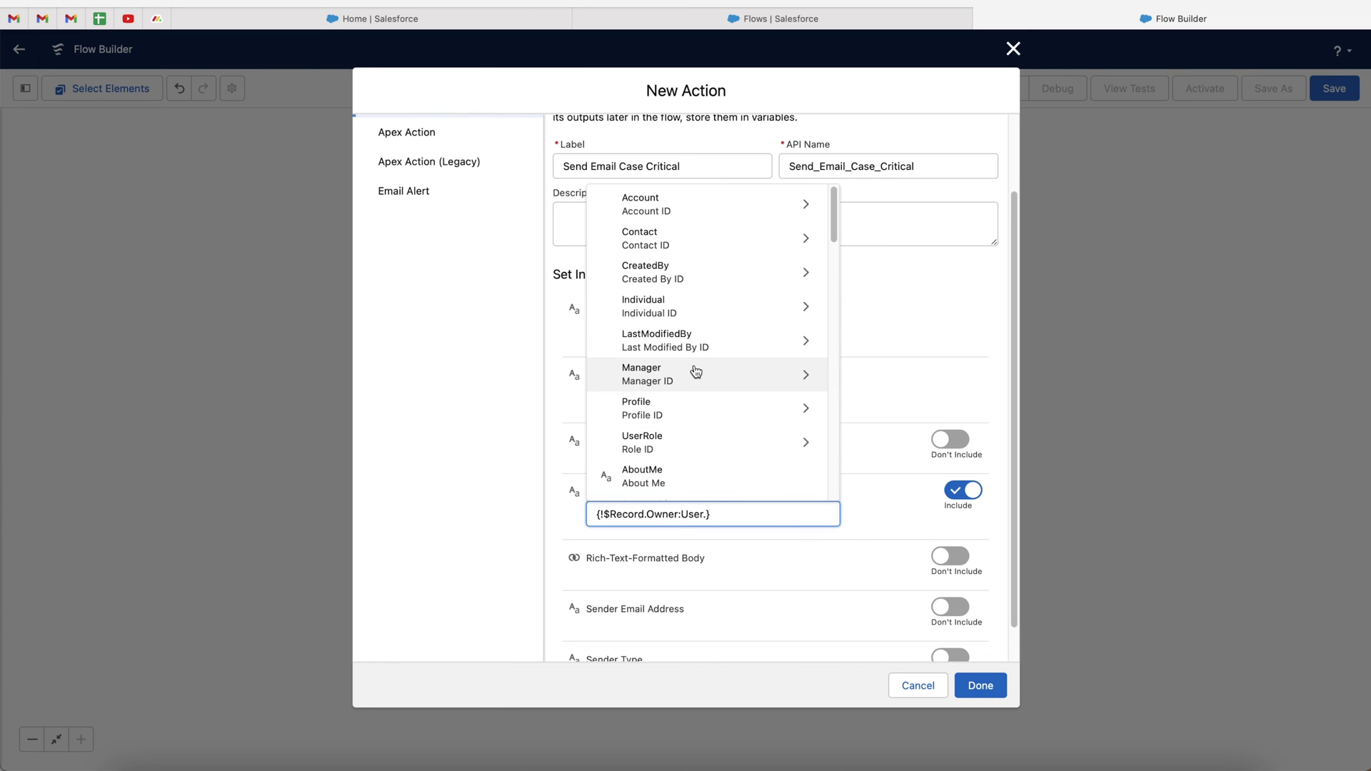
pyautogui.write('email')
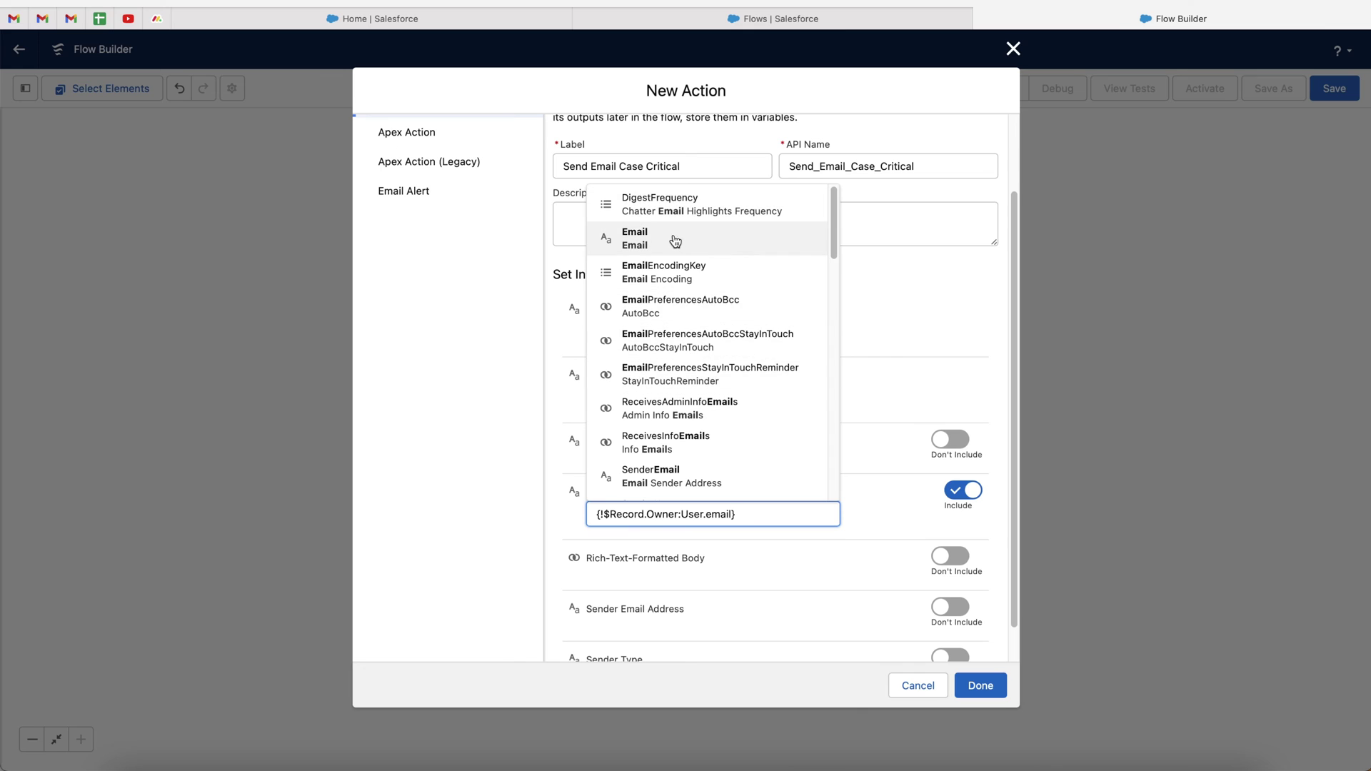
pyautogui.click(658, 238)
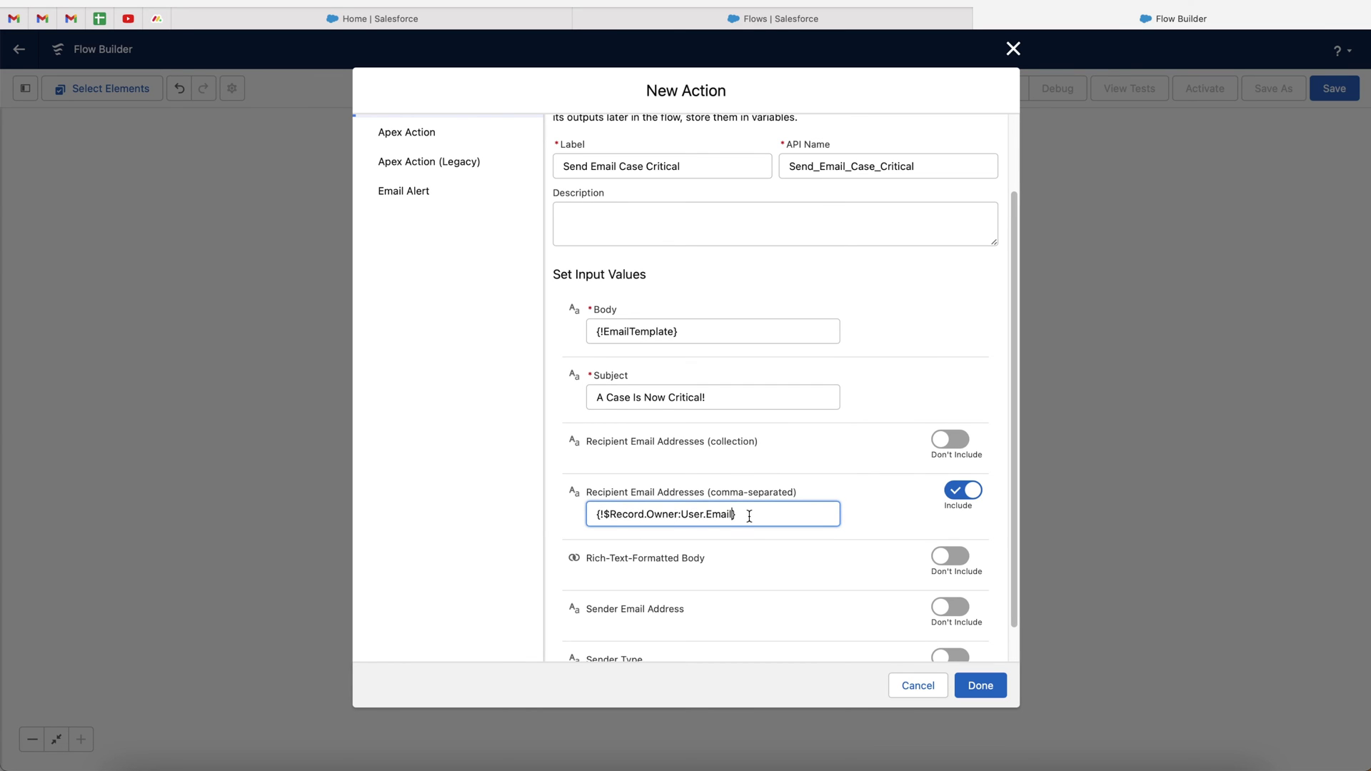
# Append a comma and the manager's e-mail address, then include the Rich-Text-Formatted Body input
pyautogui.click(800, 516)
pyautogui.write(',')
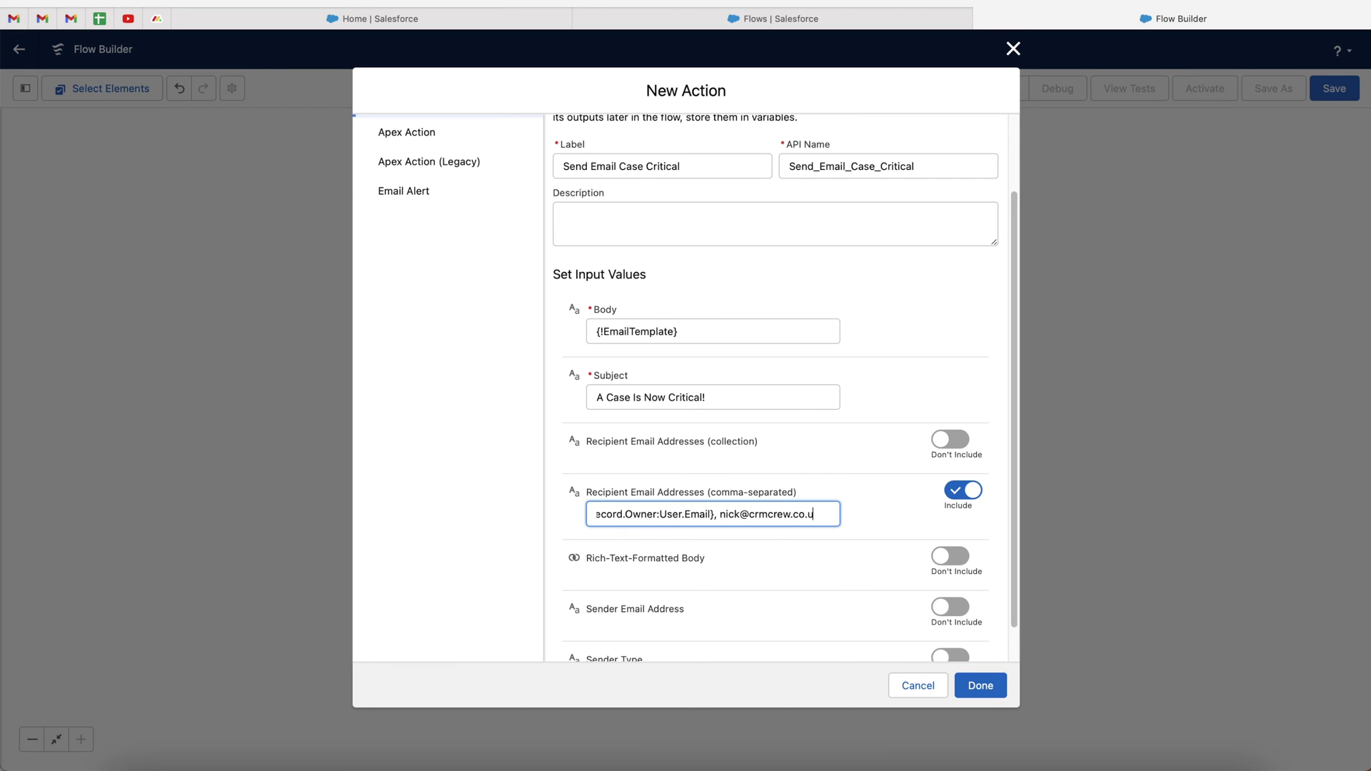
pyautogui.click(865, 511)
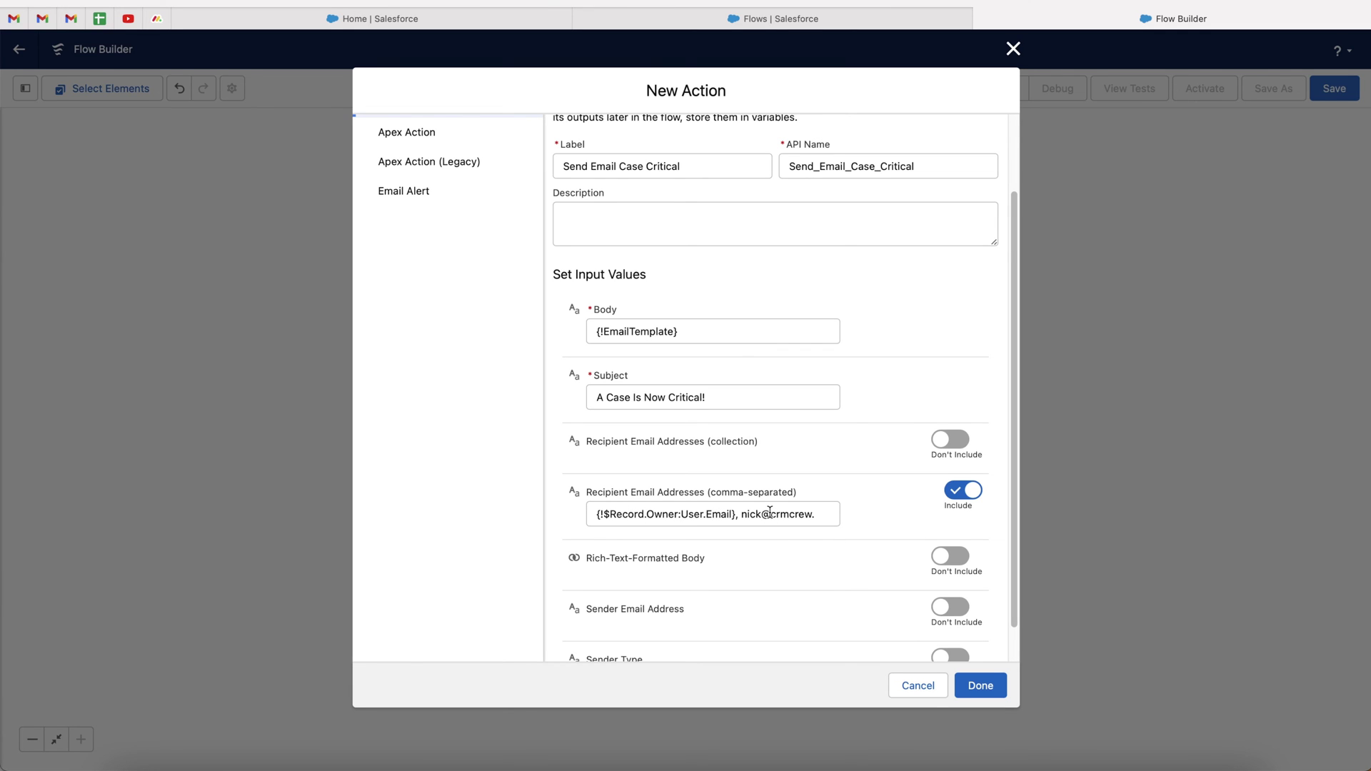
pyautogui.scroll(-1, 843, 506)
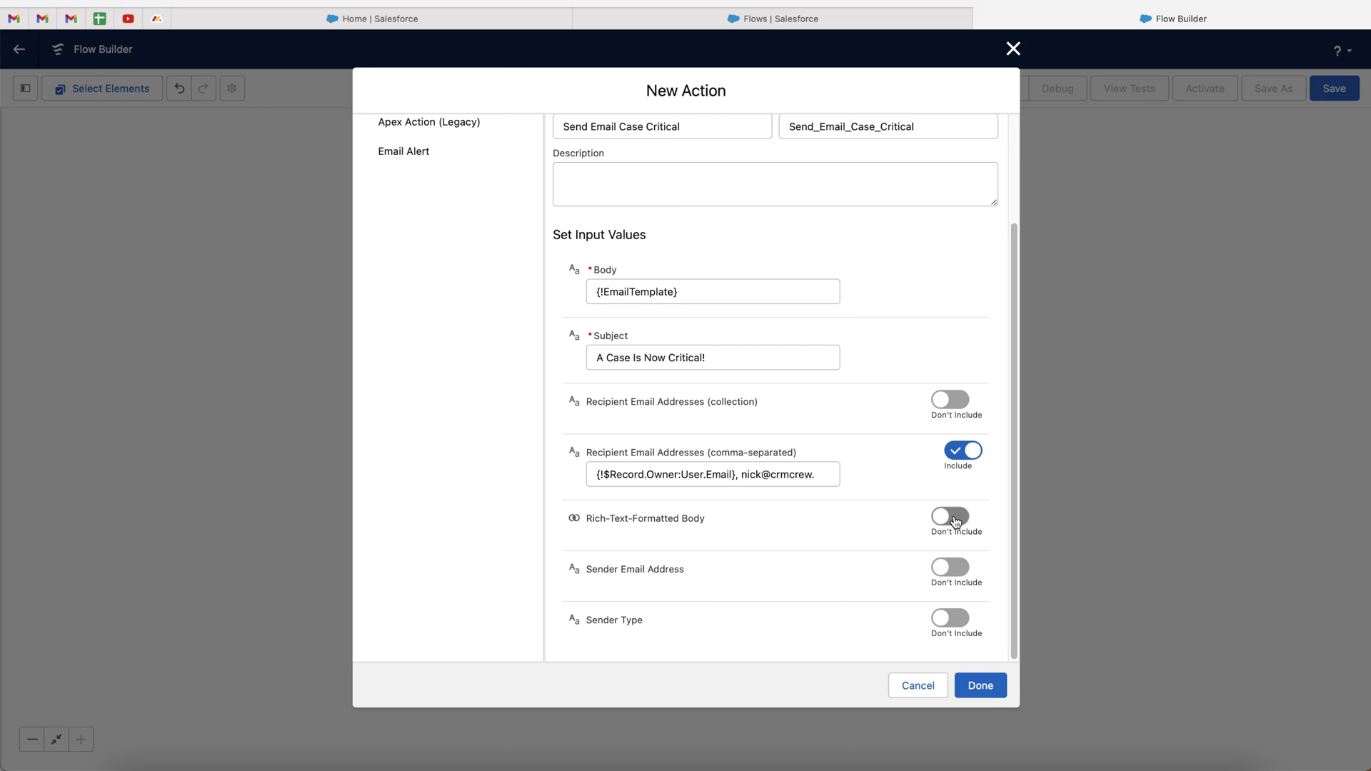
pyautogui.click(949, 516)
# Set Rich-Text-Formatted Body to $GlobalConstant.True and add the Send Email Case Critical action to the flow
pyautogui.click(598, 539)
pyautogui.write('true')
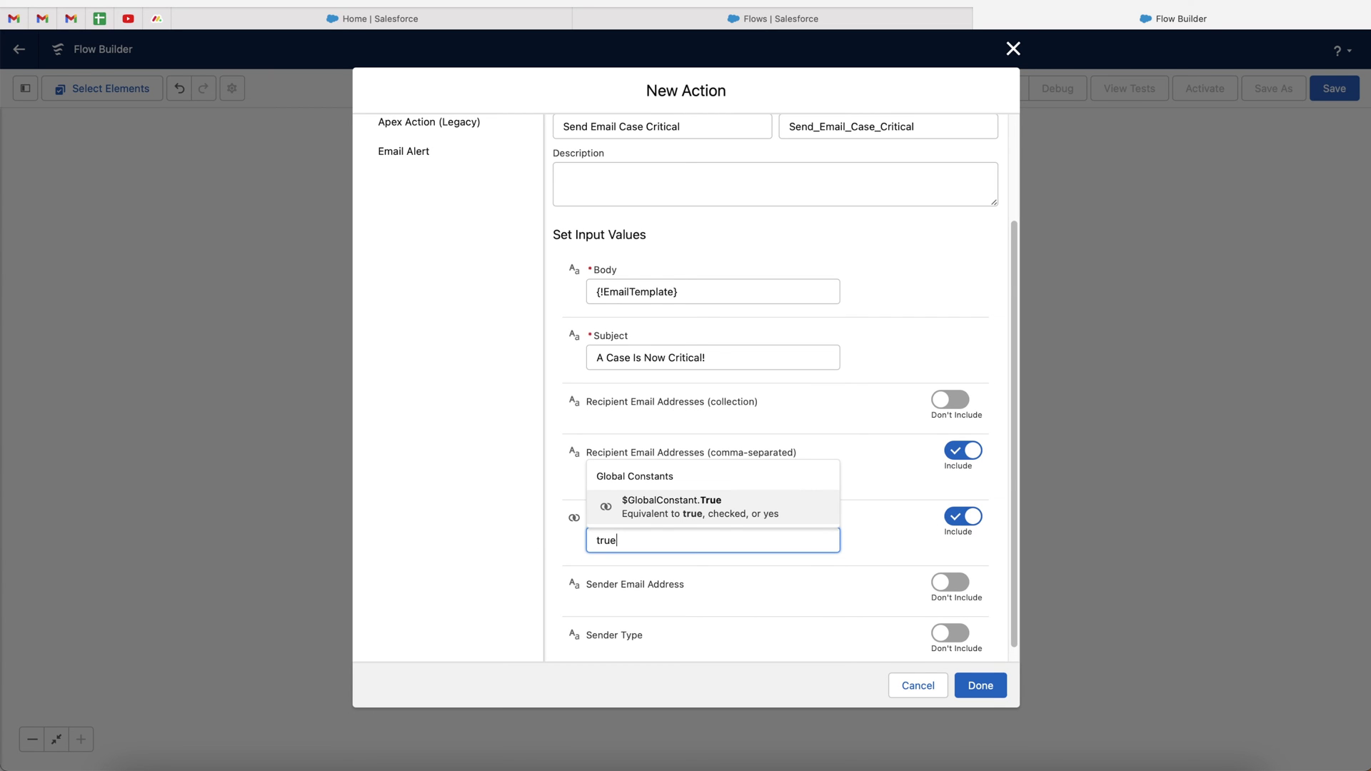
pyautogui.click(718, 517)
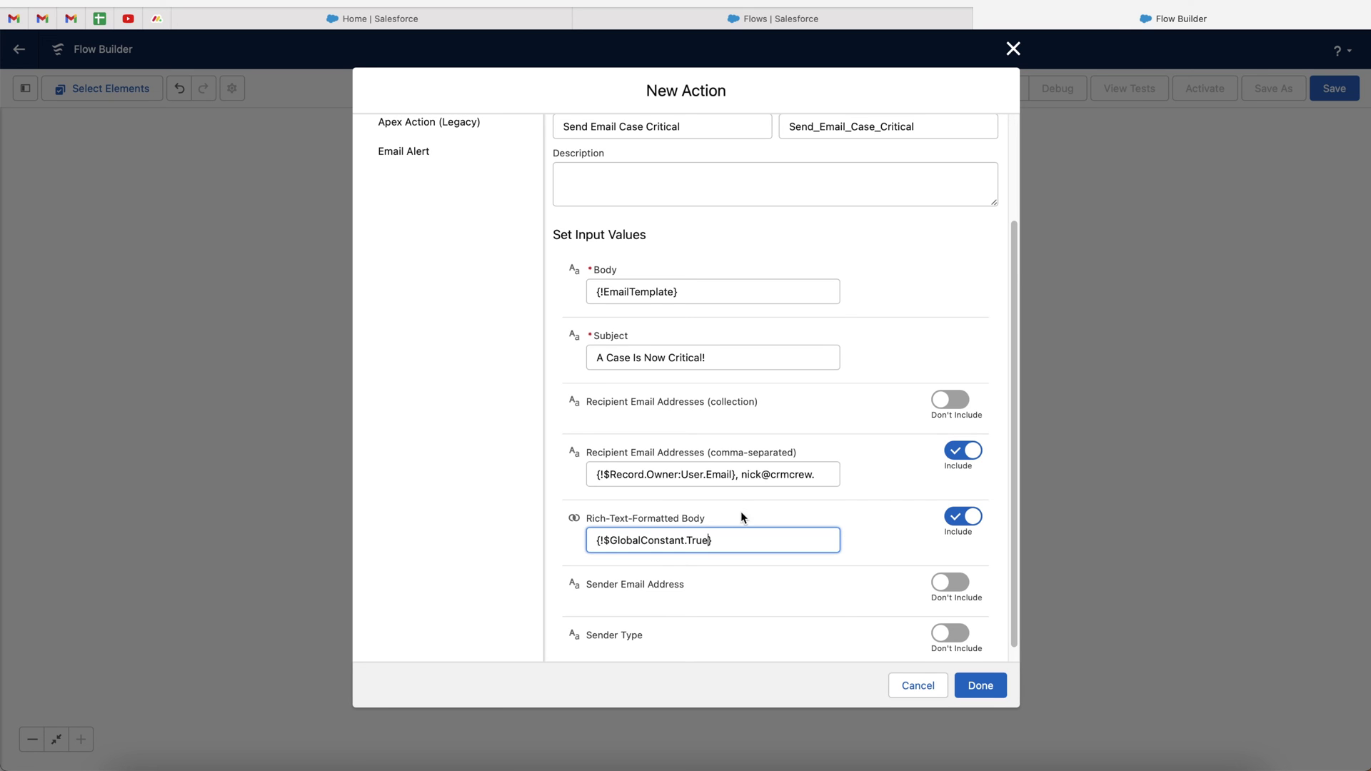
pyautogui.scroll(-1, 751, 524)
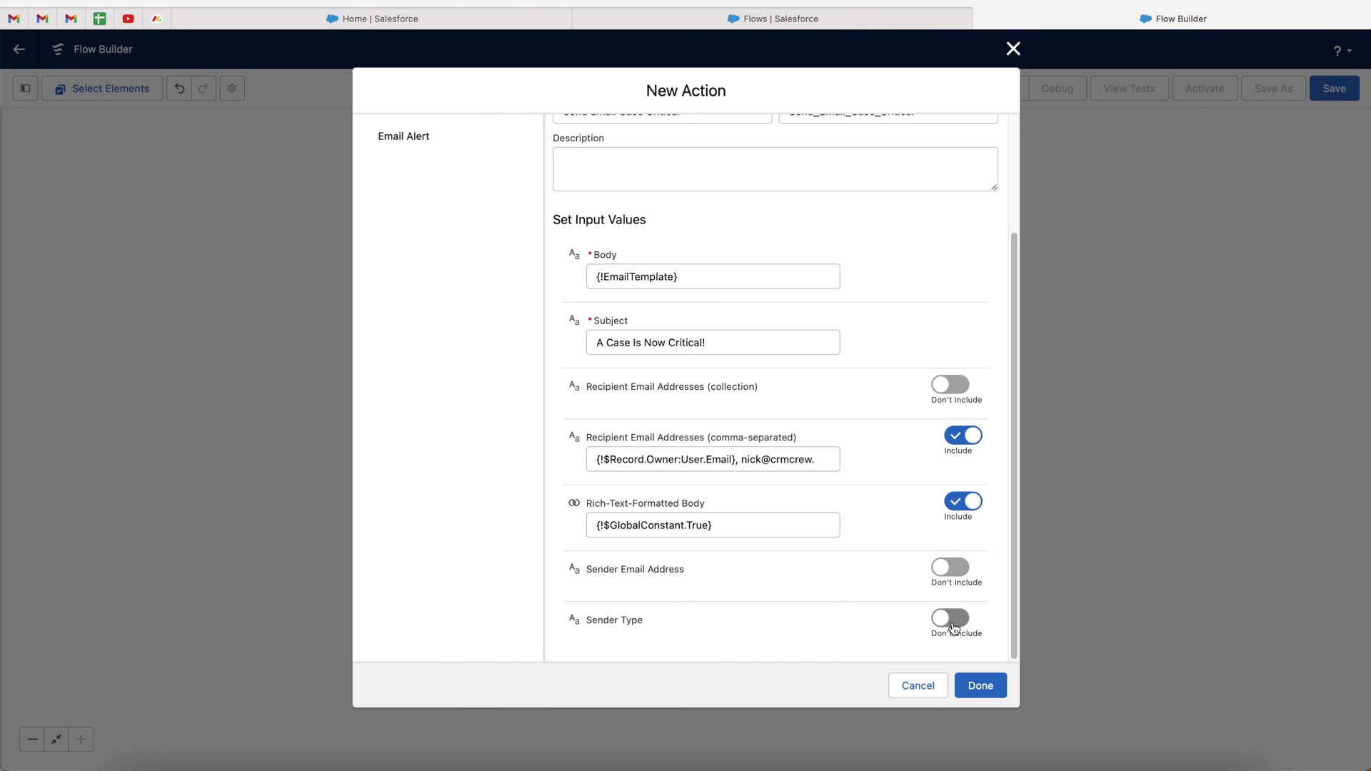
pyautogui.click(992, 687)
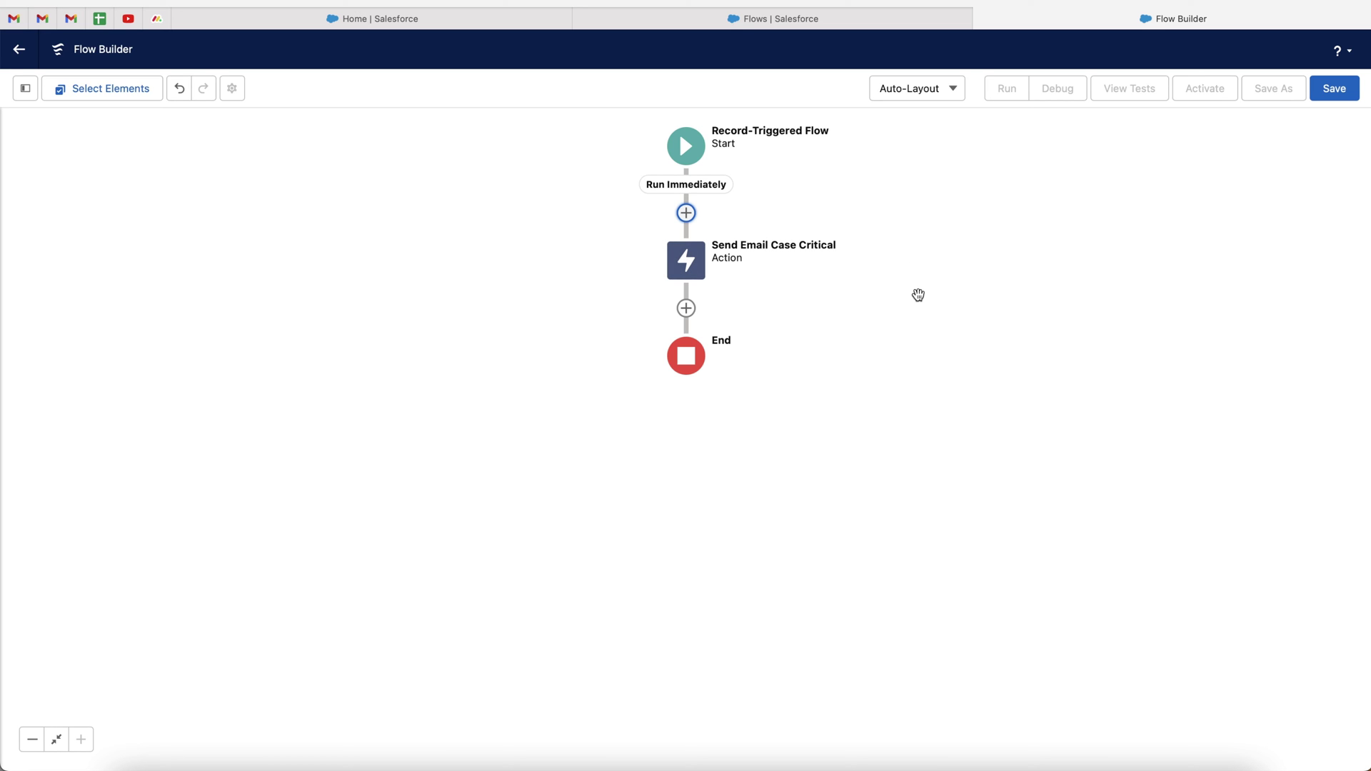
# Save the flow with the label 'Example Flow'
pyautogui.click(1335, 89)
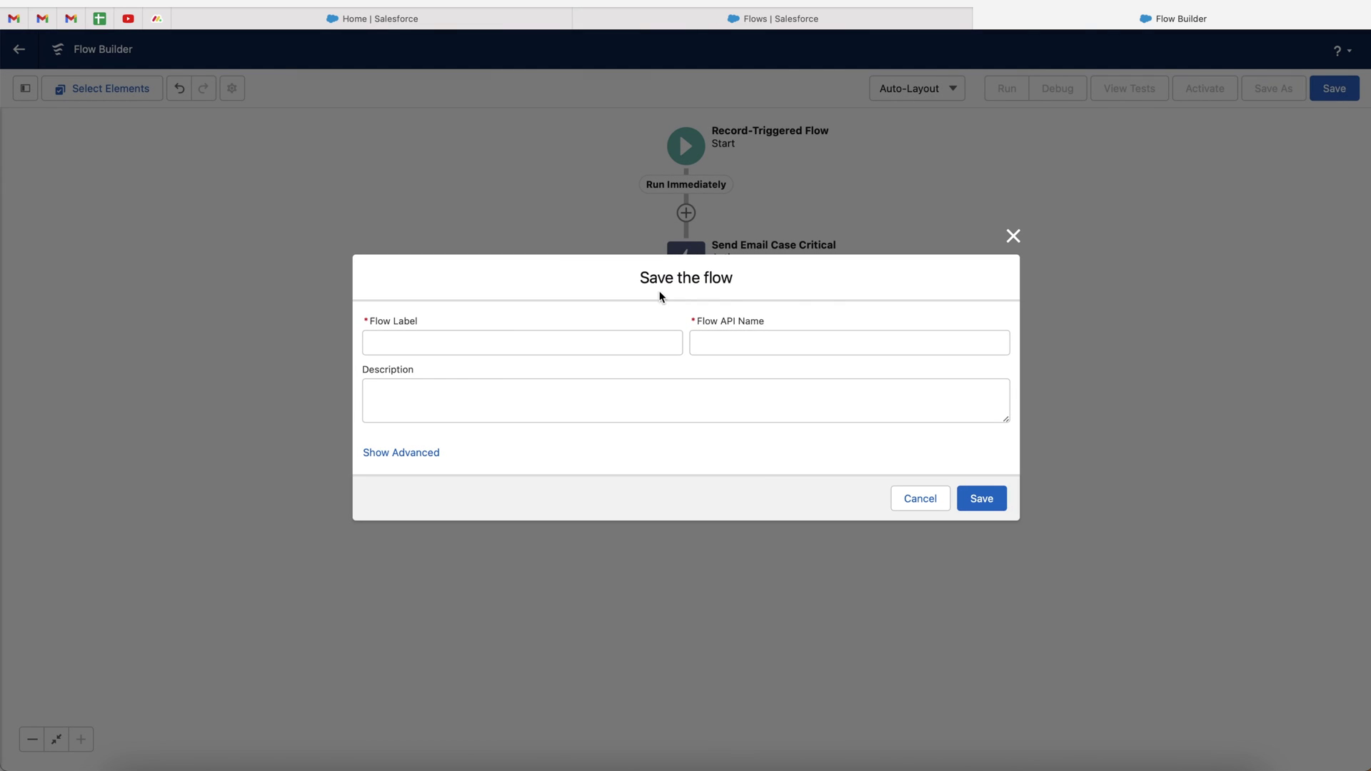
pyautogui.click(471, 347)
pyautogui.write('Example Flow')
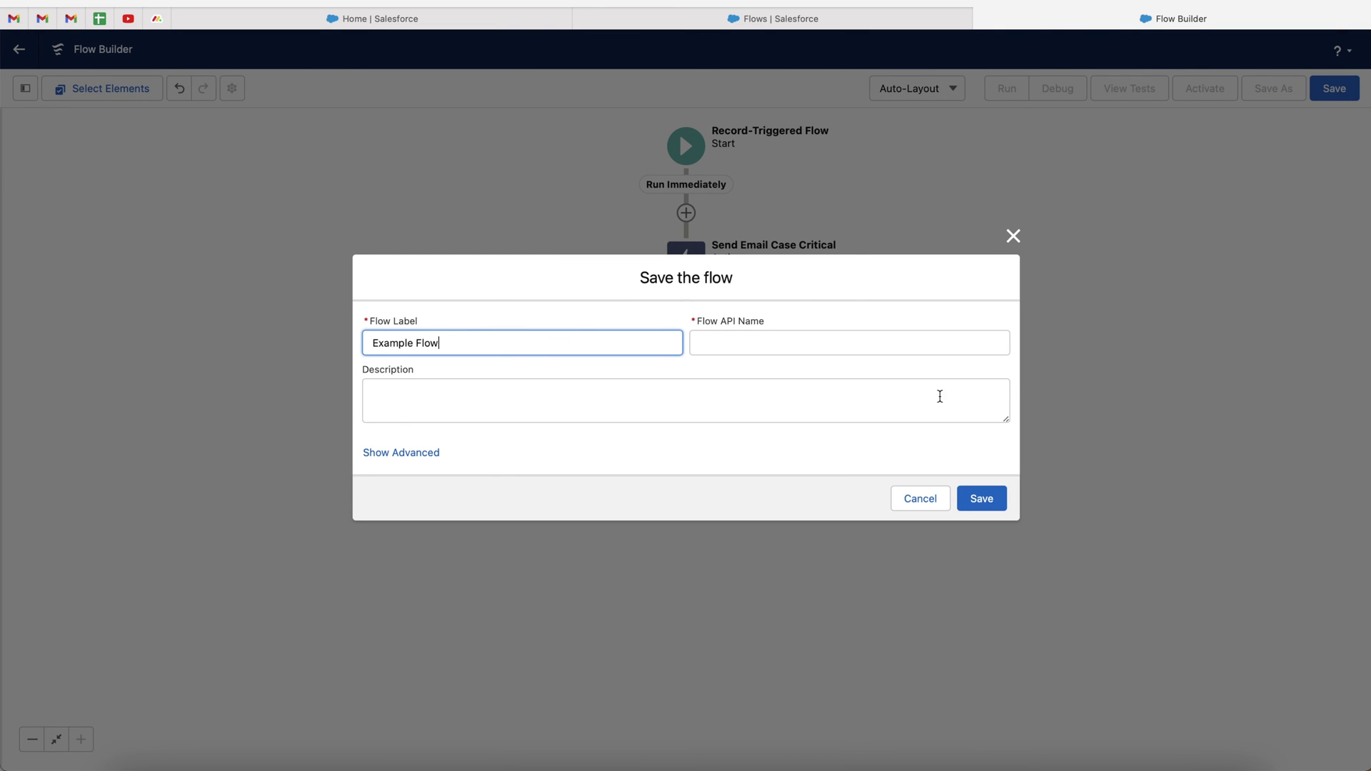
pyautogui.click(779, 446)
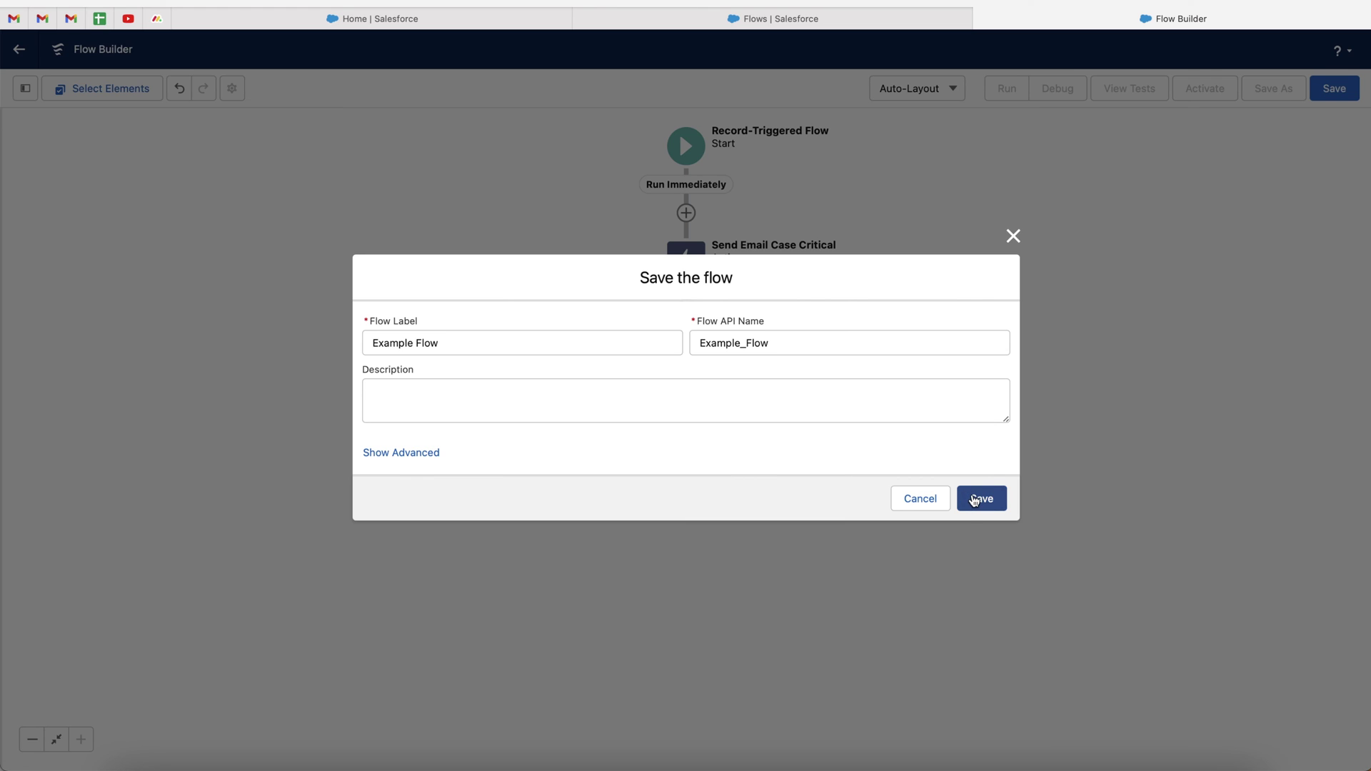
pyautogui.click(978, 498)
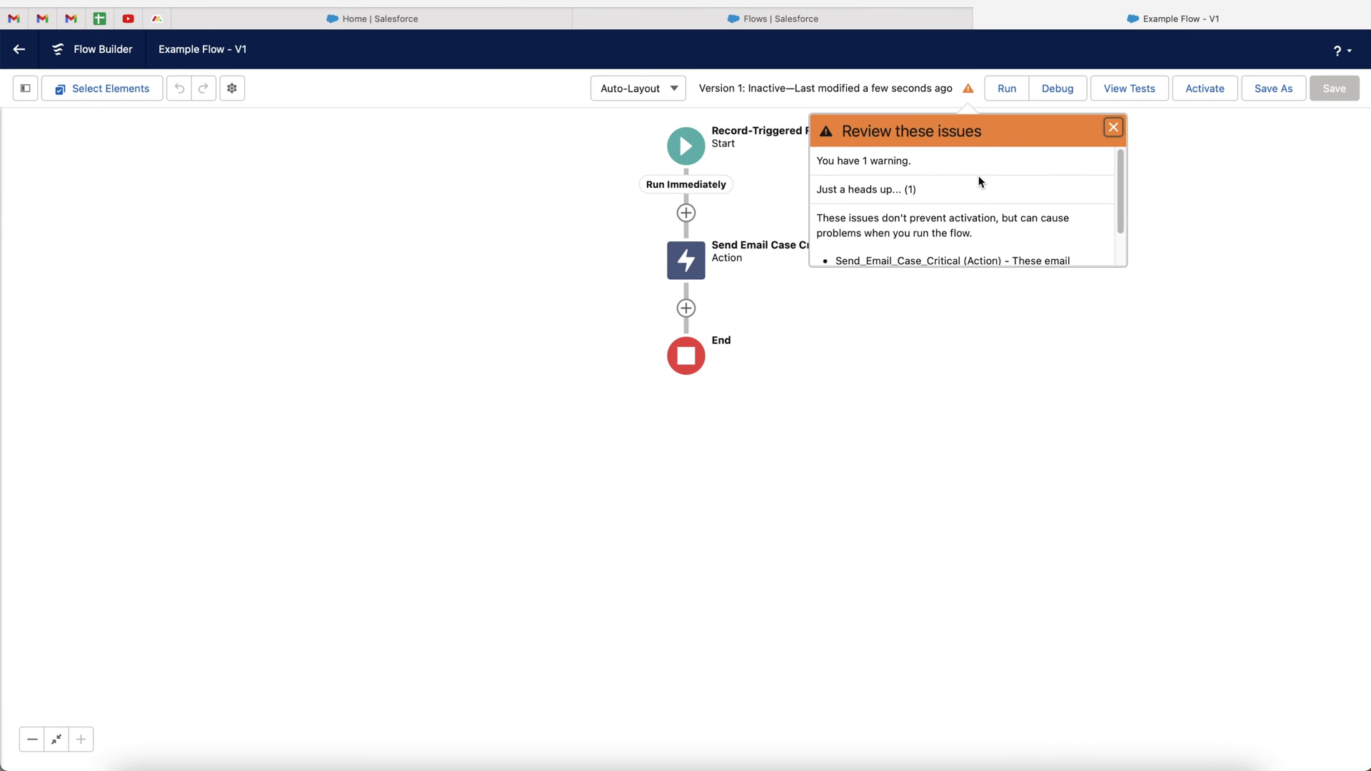
# Dismiss the email-address warning, activate version 1, and return to the case record
pyautogui.scroll(-3, 953, 214)
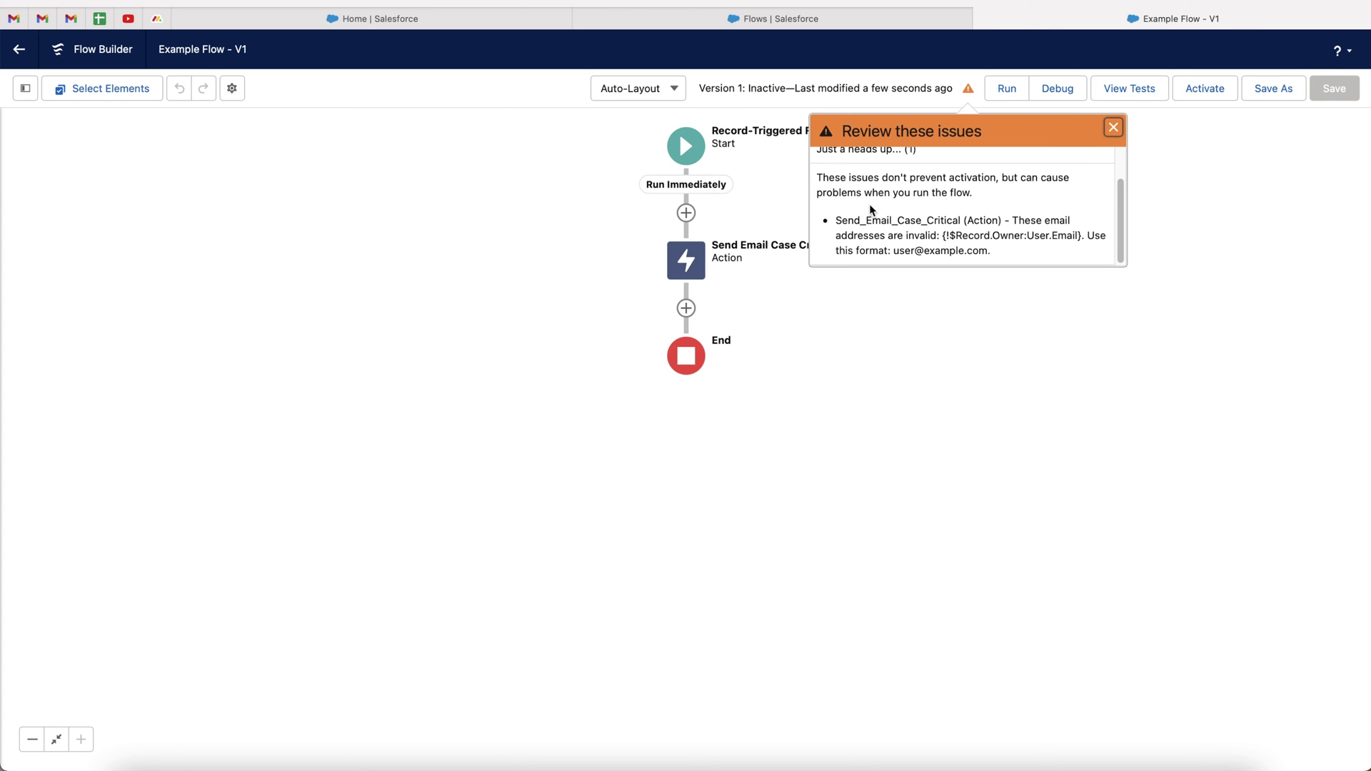
pyautogui.scroll(2, 870, 209)
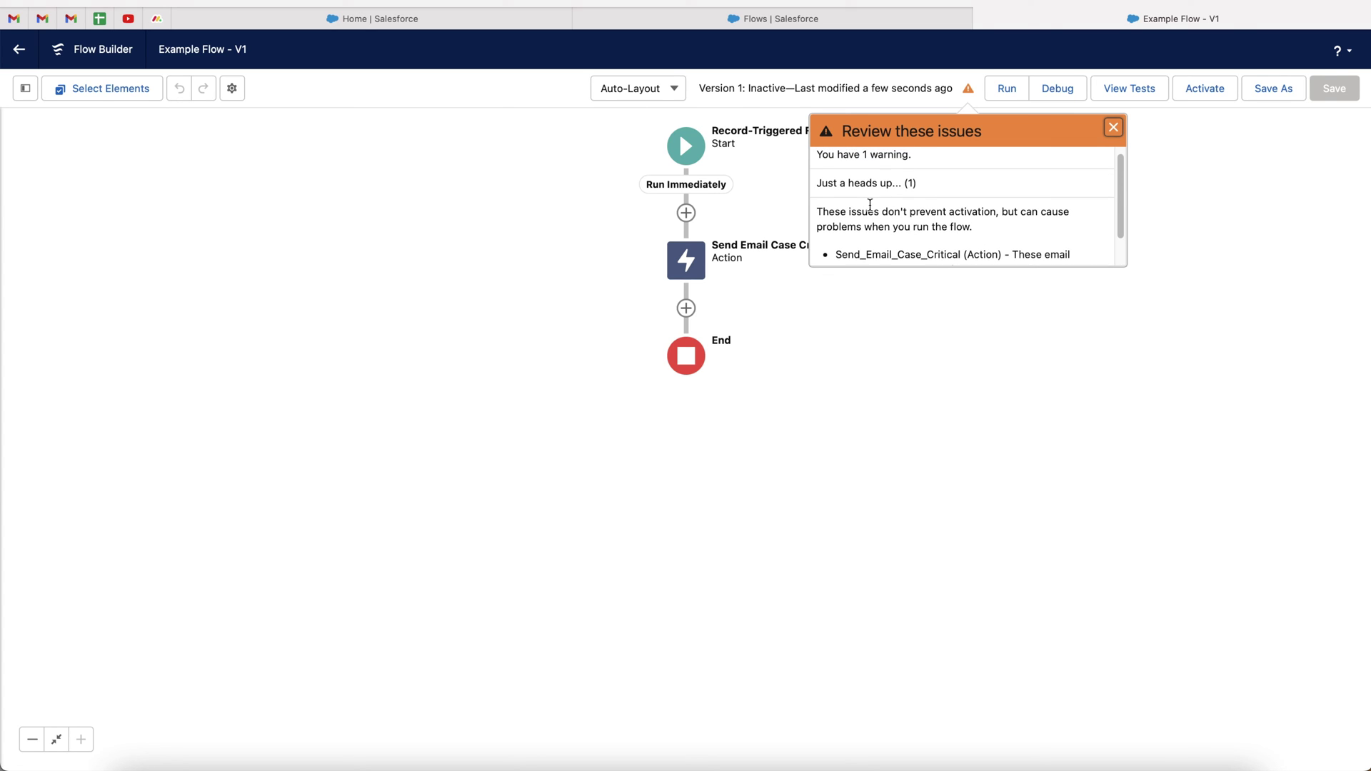
pyautogui.click(1113, 129)
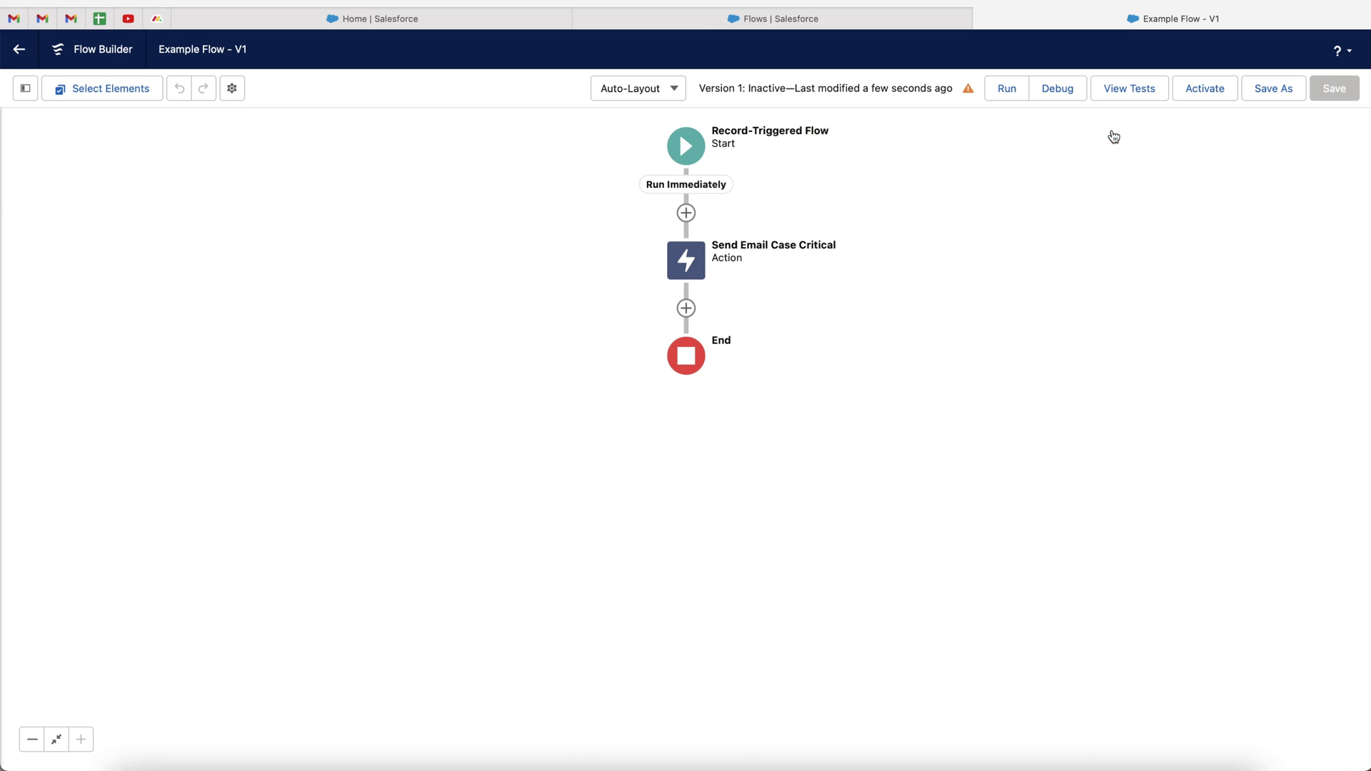
pyautogui.click(1218, 95)
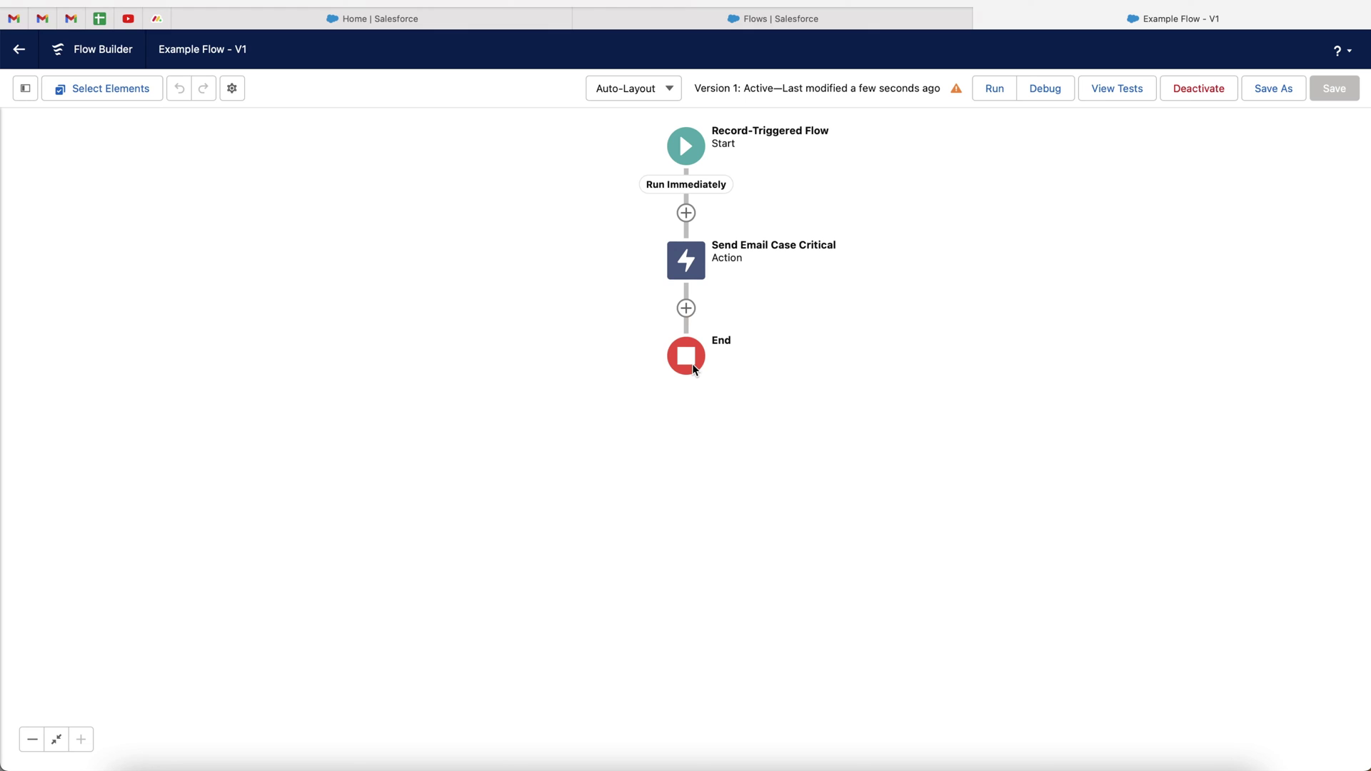
pyautogui.click(337, 28)
# Change the File Upload Issue case's Priority to High and save it
pyautogui.scroll(-4, 491, 447)
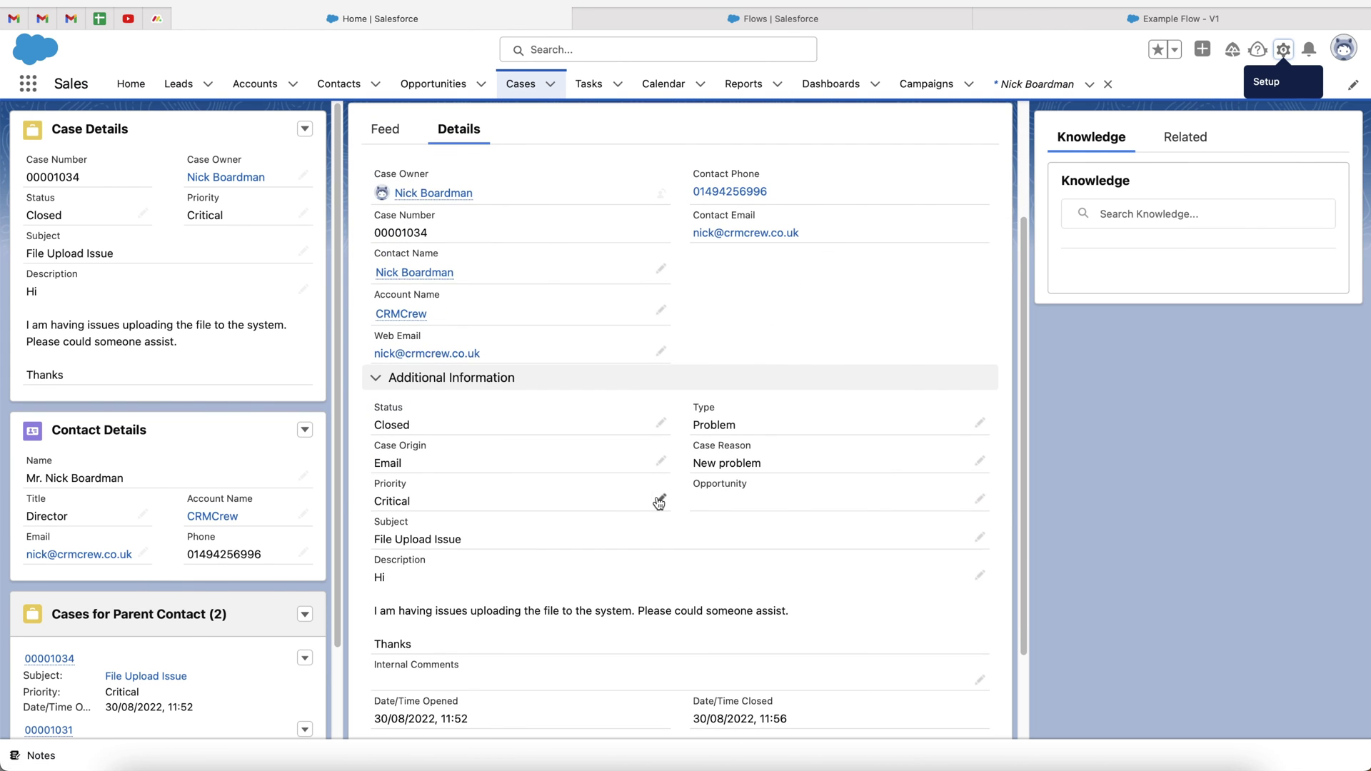
pyautogui.click(658, 501)
pyautogui.click(536, 510)
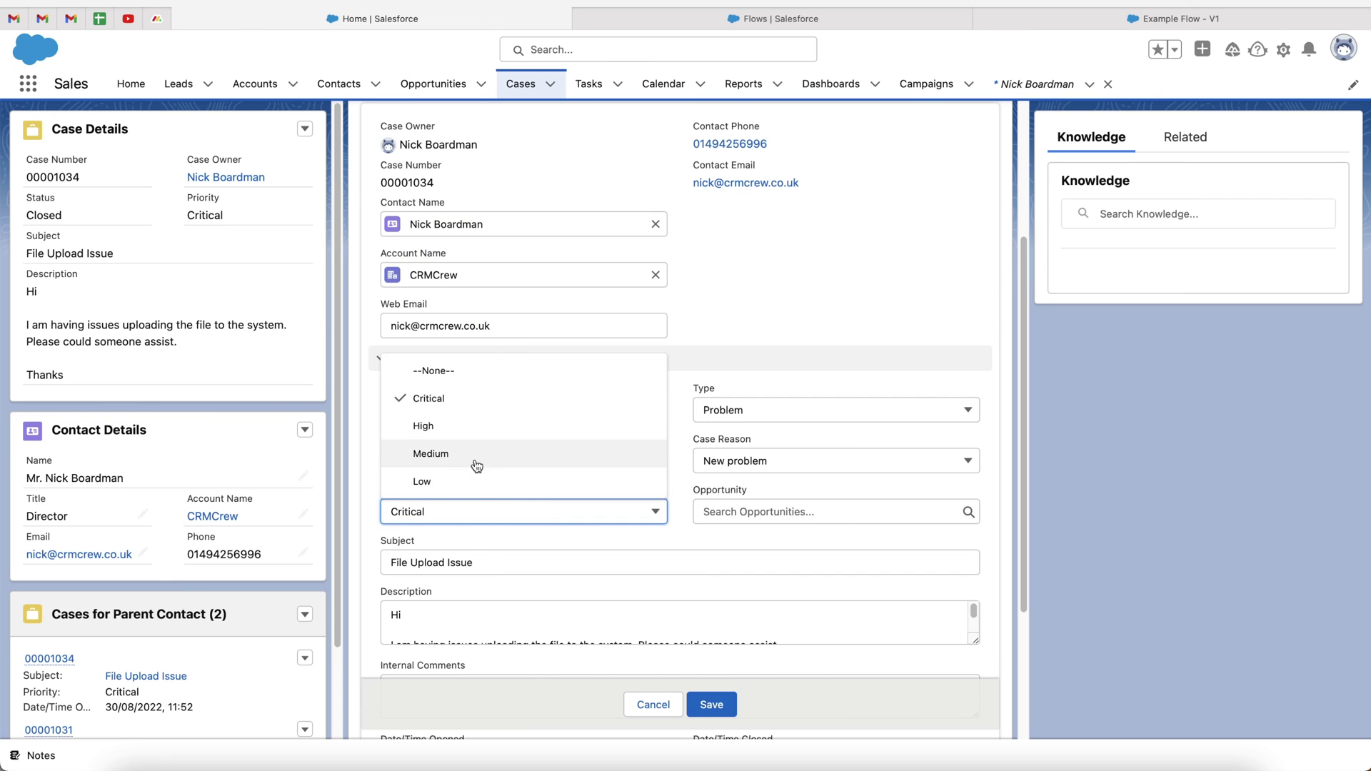
pyautogui.click(476, 428)
pyautogui.click(710, 704)
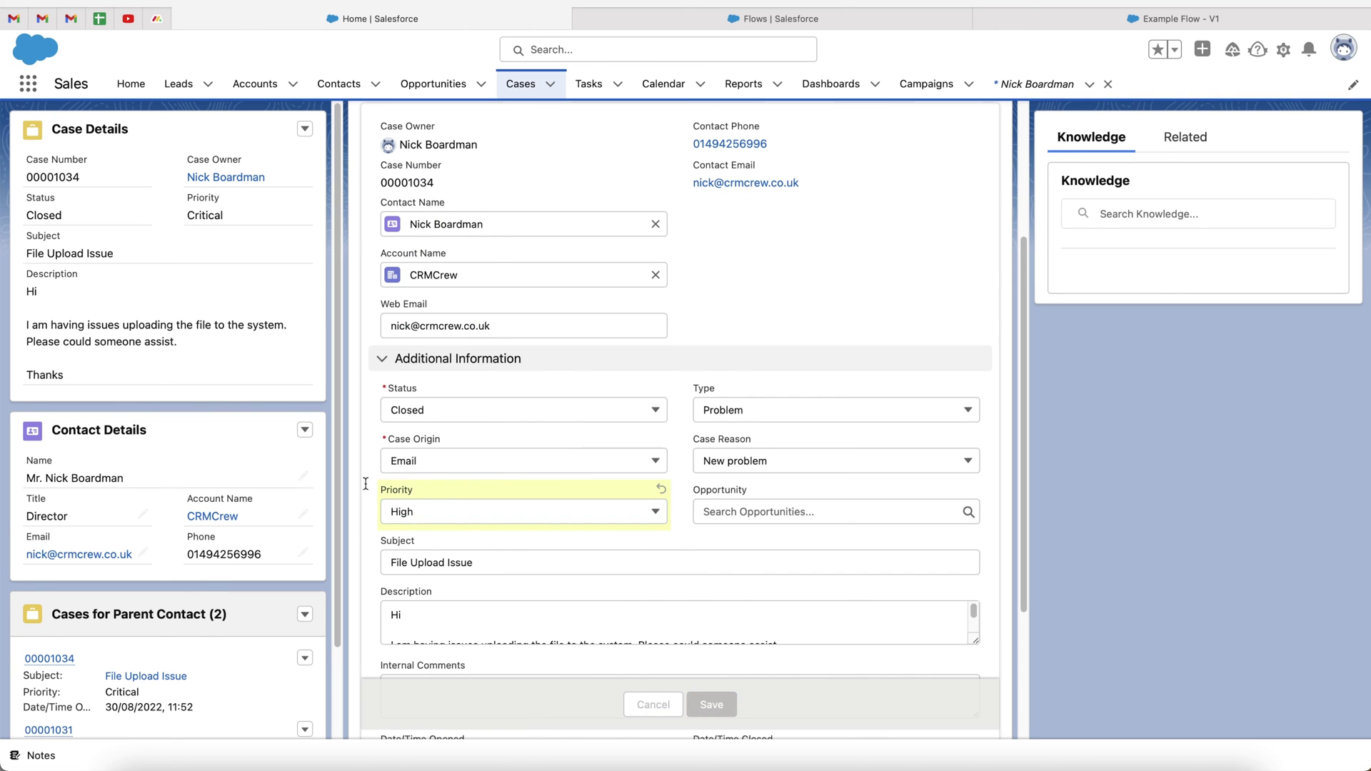
# Set the case's Priority back to Critical and save it
pyautogui.click(655, 442)
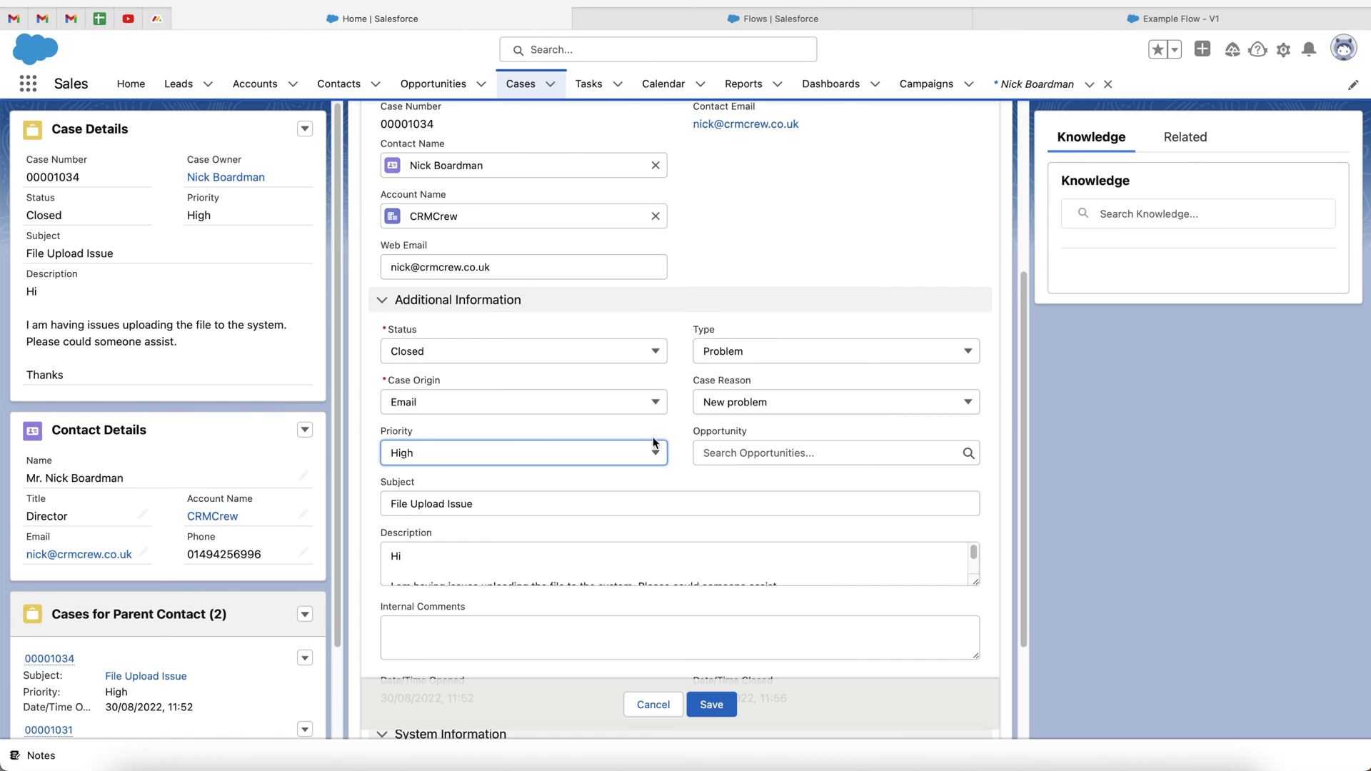
pyautogui.click(439, 452)
pyautogui.click(409, 509)
pyautogui.click(711, 705)
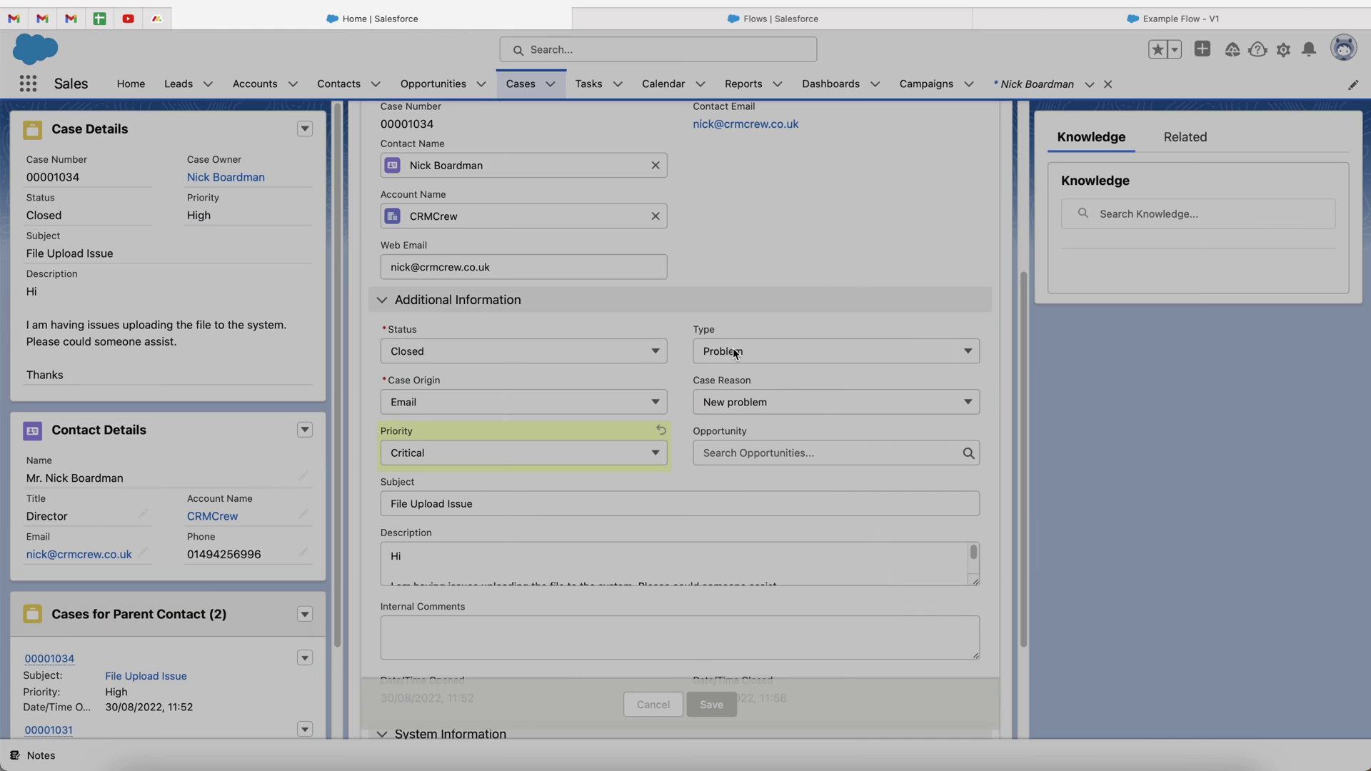